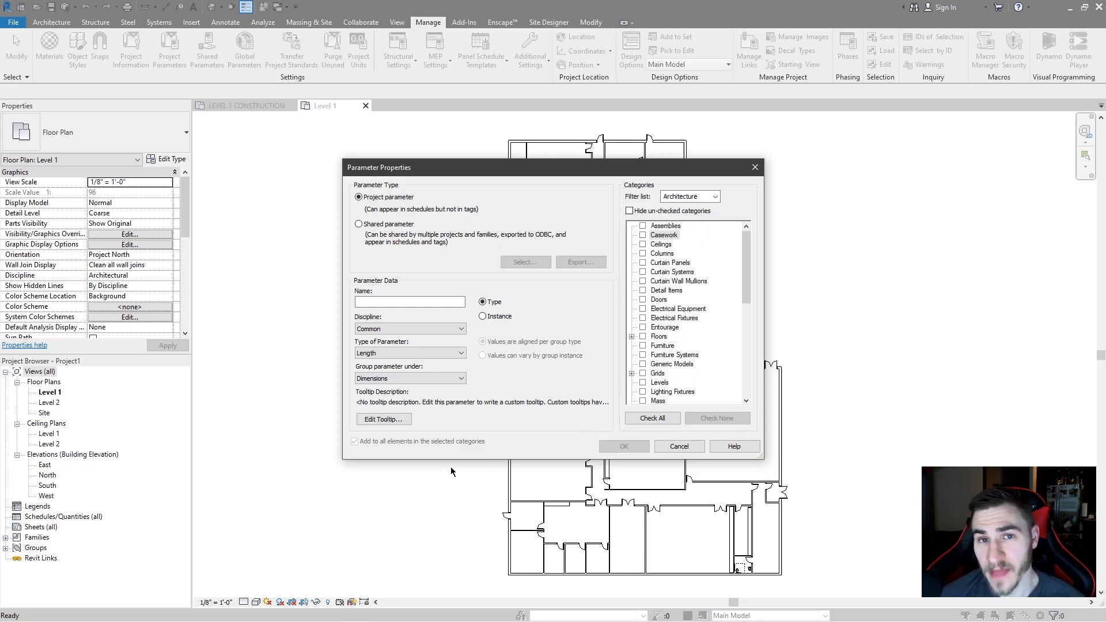
# Step: Close the unfinished new-parameter definition and the Project Parameters dialog without adding or saving anything
pyautogui.moveTo(555, 168); pyautogui.dragTo(579, 170)
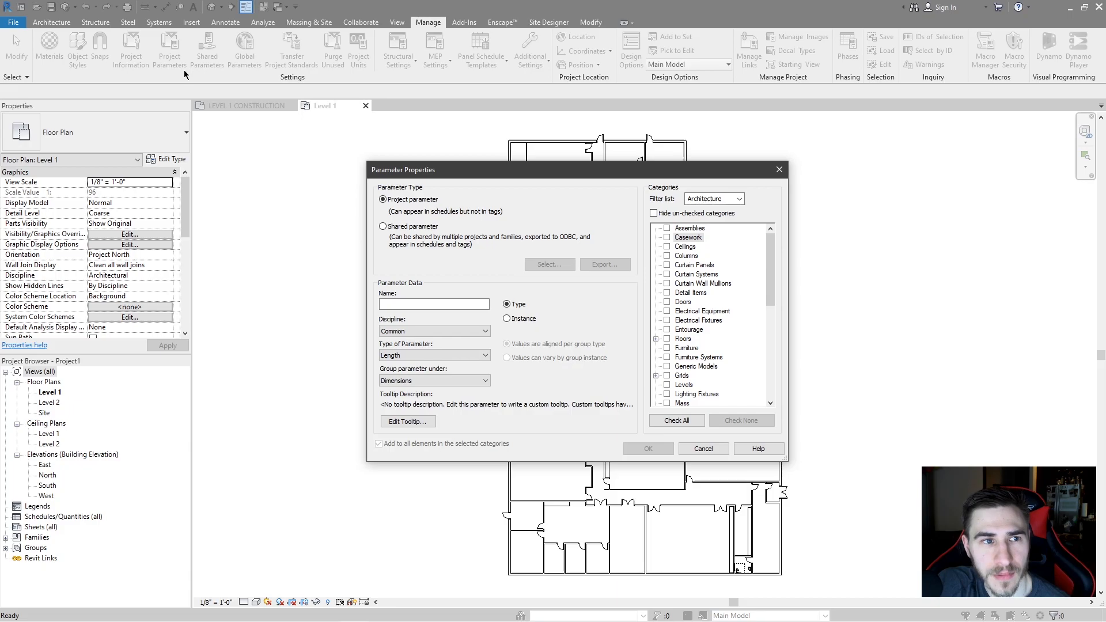
pyautogui.click(780, 170)
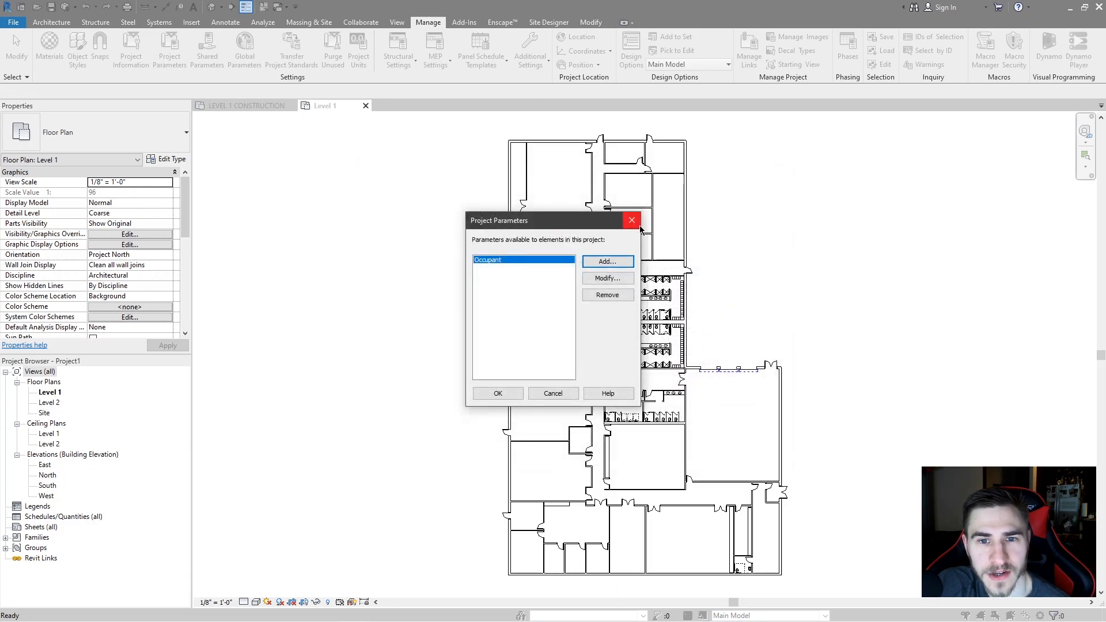
pyautogui.click(670, 219)
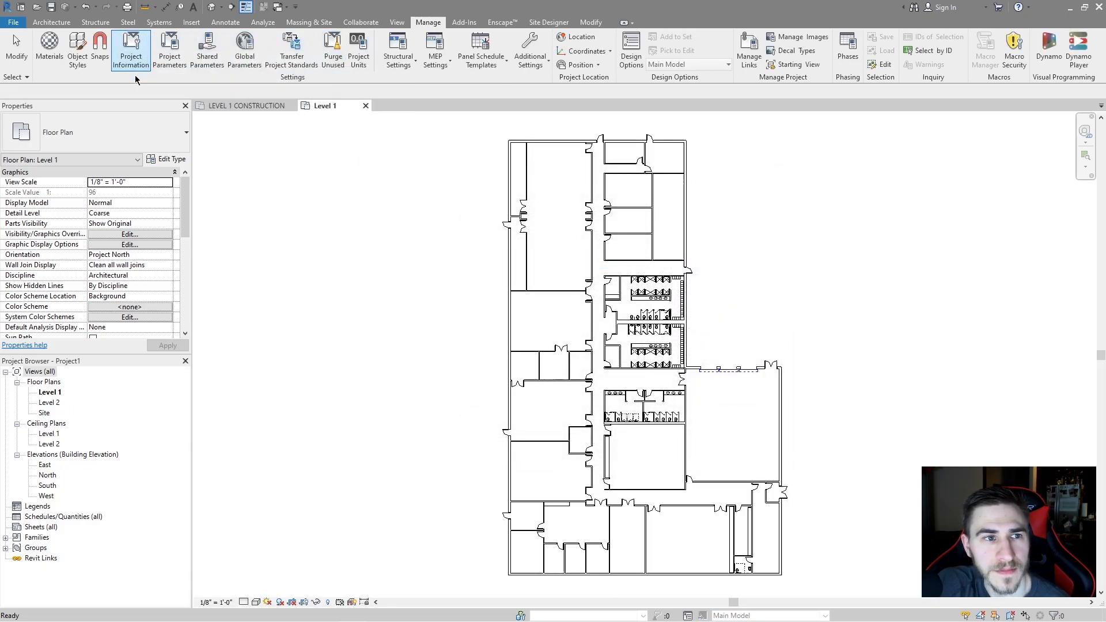
# Step: Remove every existing project parameter from the project, including Occupant and all the WA_ wall parameters, and apply the removal
pyautogui.click(170, 54)
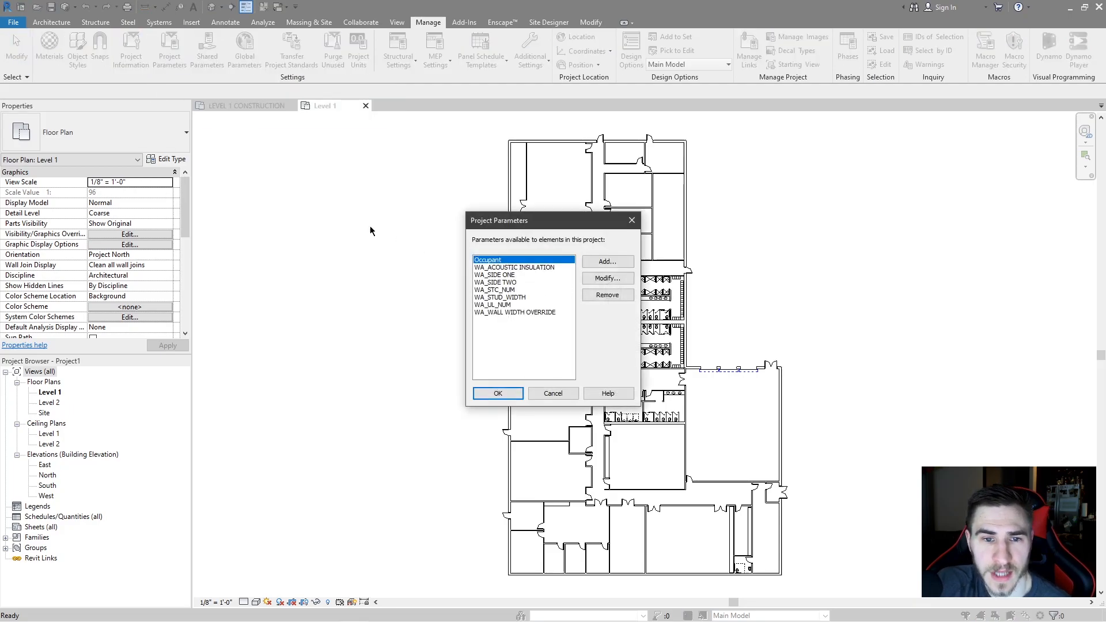
pyautogui.click(526, 267)
pyautogui.click(608, 295)
pyautogui.click(580, 336)
pyautogui.click(608, 295)
pyautogui.click(581, 336)
pyautogui.click(608, 295)
pyautogui.click(581, 336)
pyautogui.click(608, 295)
pyautogui.click(581, 336)
pyautogui.click(608, 295)
pyautogui.click(581, 336)
pyautogui.click(608, 295)
pyautogui.click(581, 335)
pyautogui.click(608, 295)
pyautogui.click(588, 336)
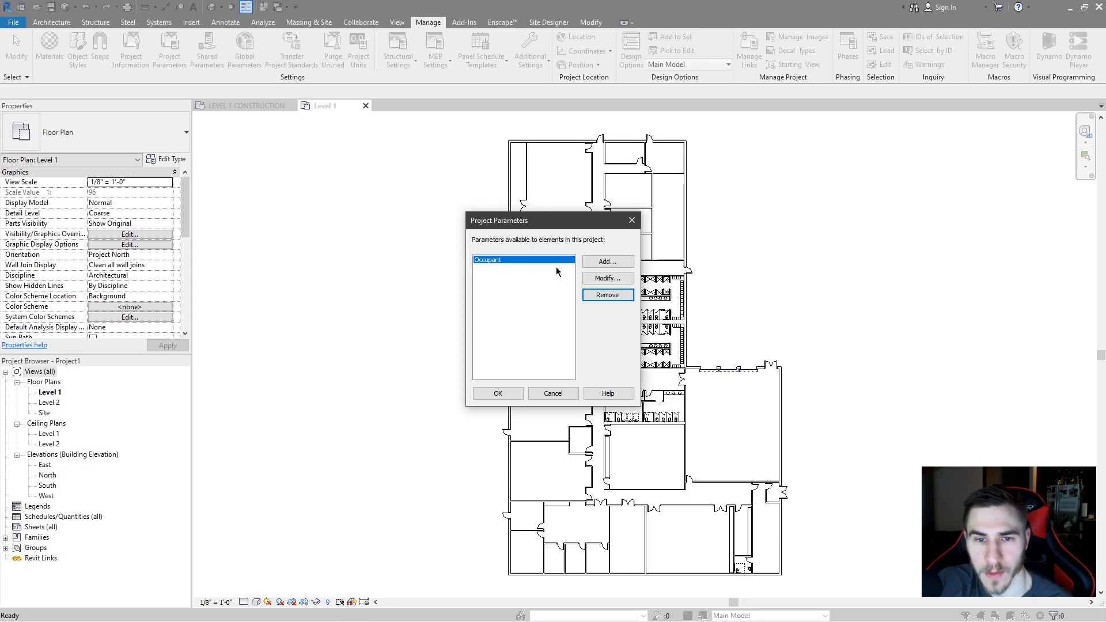
pyautogui.click(600, 296)
pyautogui.click(579, 331)
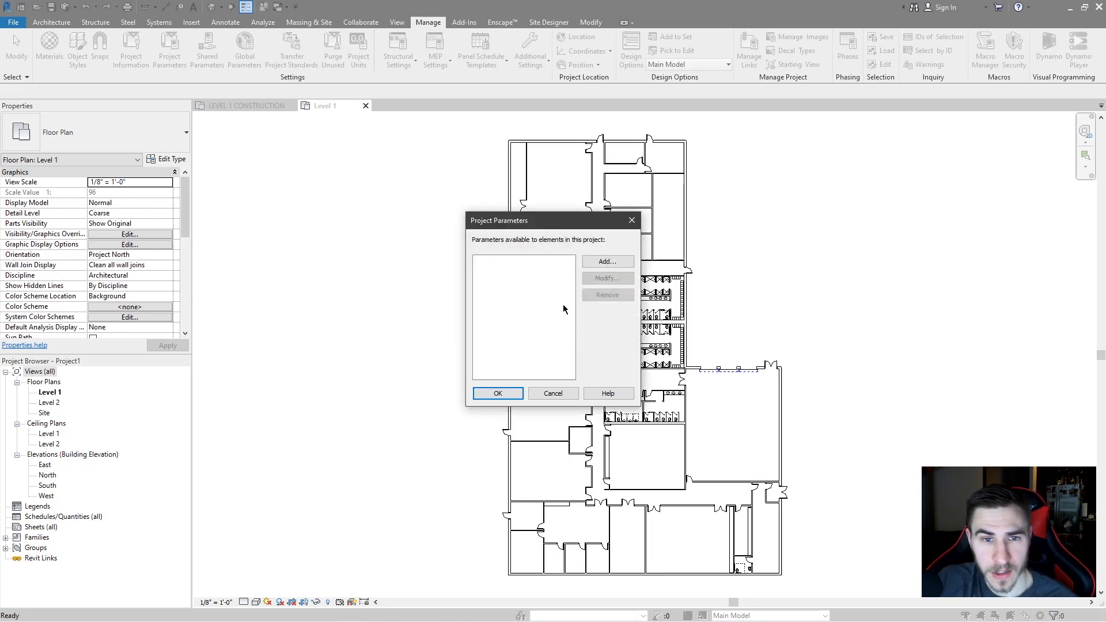
pyautogui.click(498, 393)
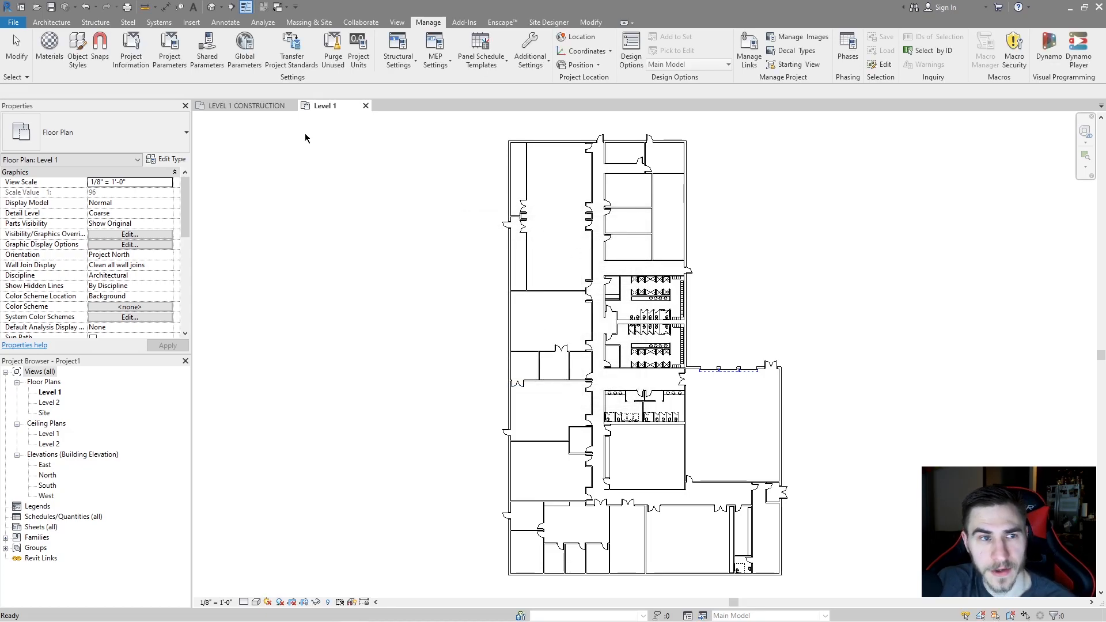
# Step: Start adding a new project parameter and review the available options for discipline, parameter type and property grouping
pyautogui.click(207, 58)
pyautogui.press('Escape')
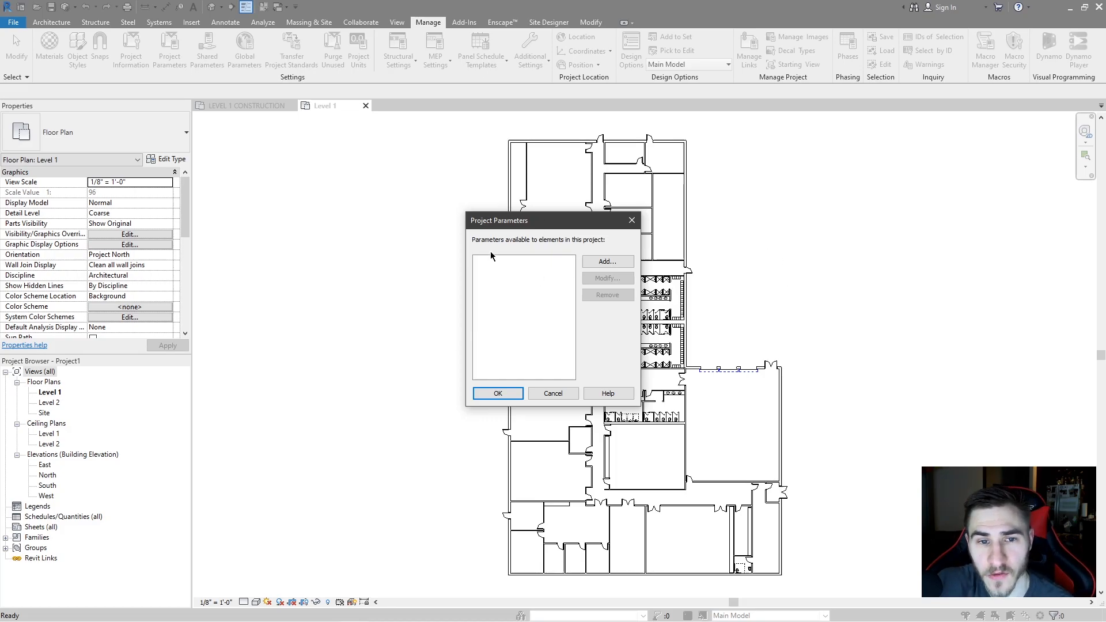
pyautogui.click(602, 264)
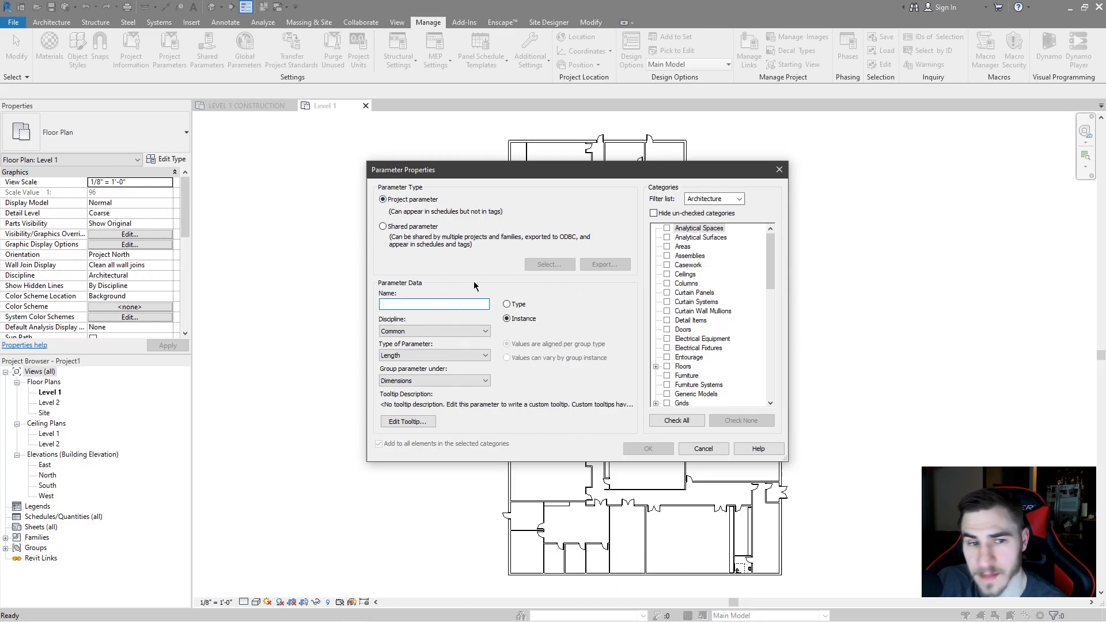
pyautogui.click(404, 332)
pyautogui.click(403, 340)
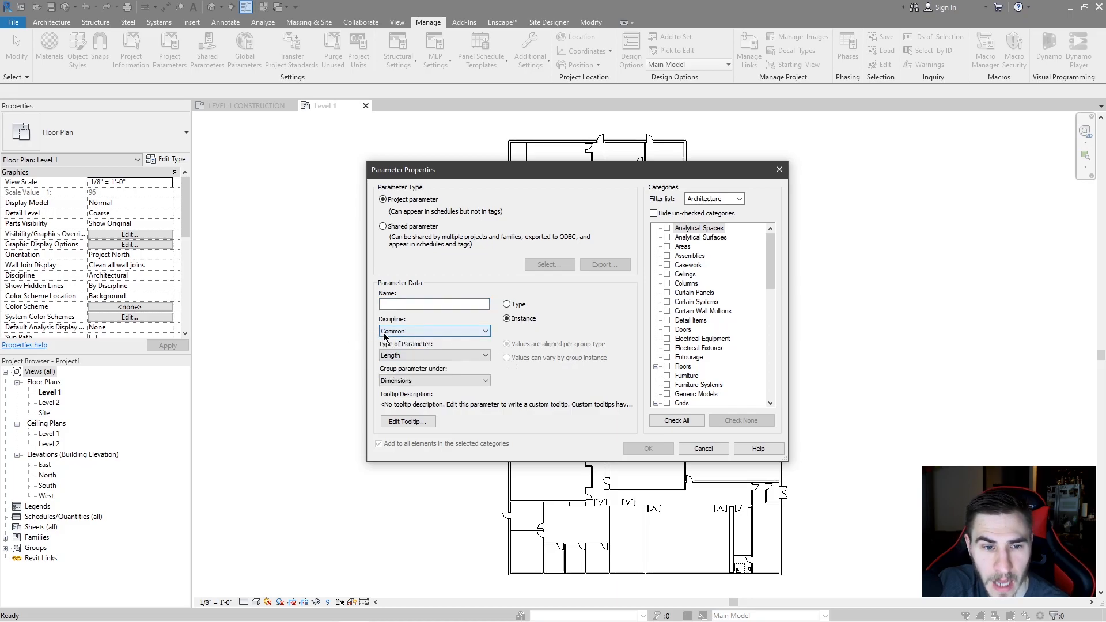
pyautogui.click(426, 354)
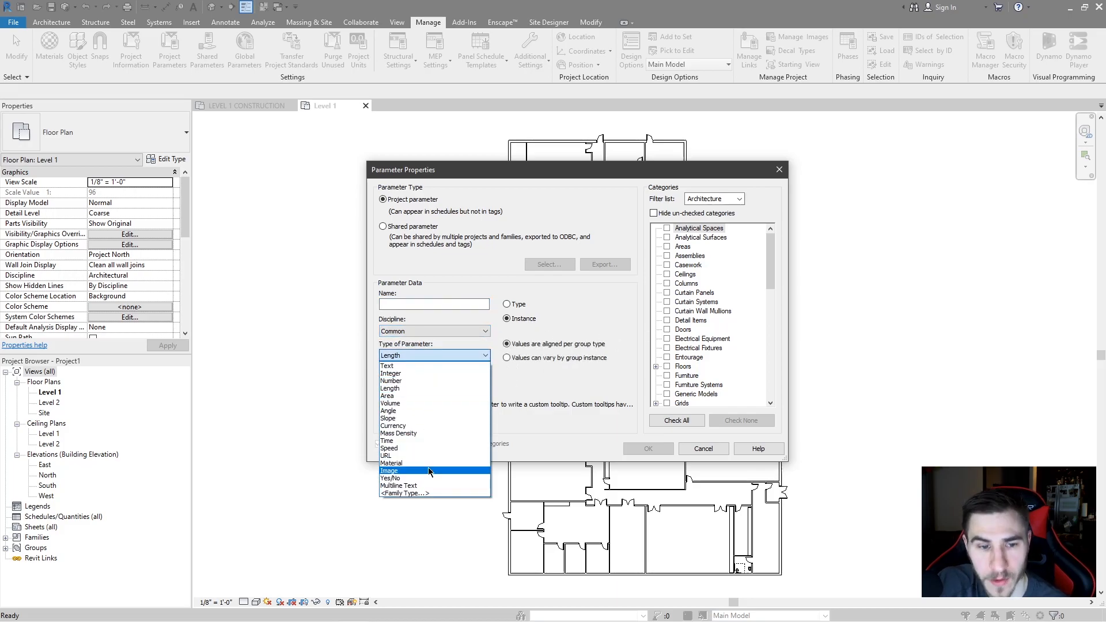
pyautogui.click(444, 354)
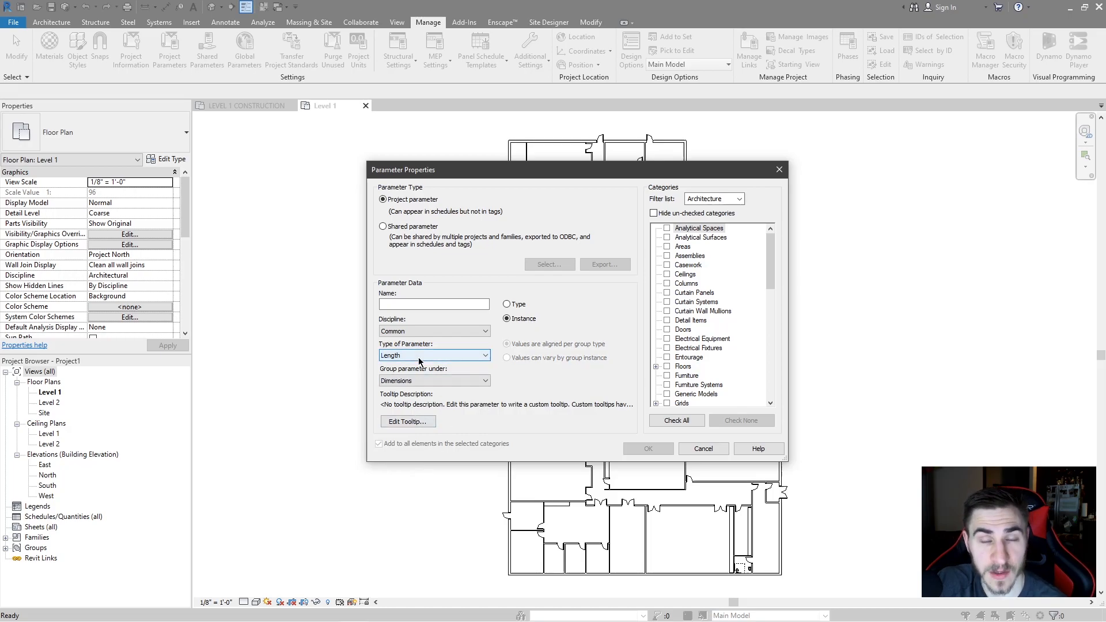
pyautogui.click(428, 382)
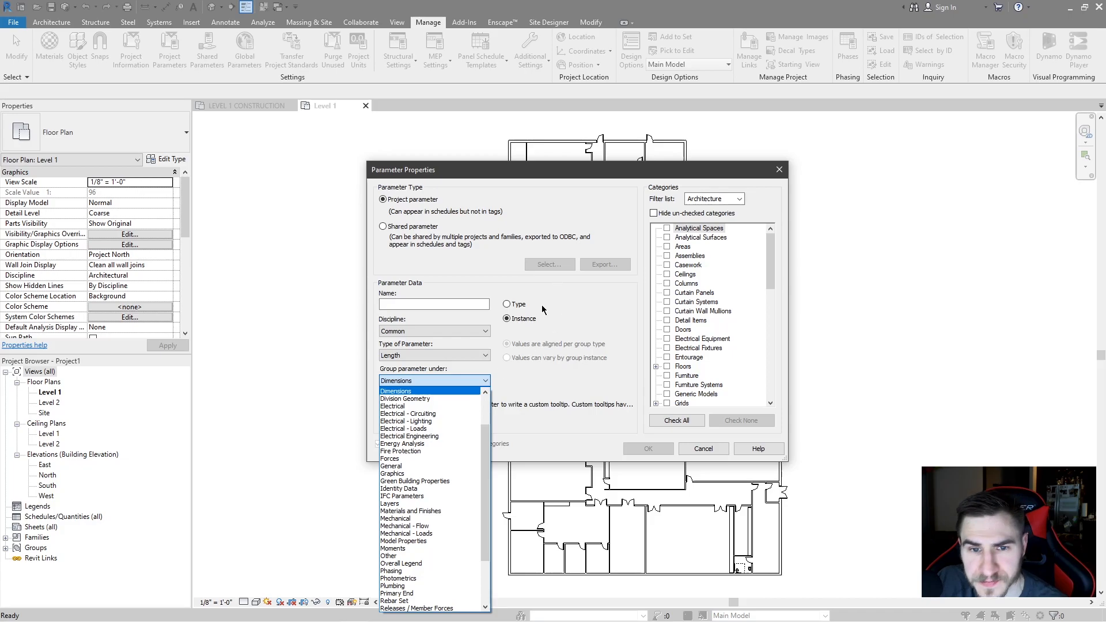
pyautogui.click(403, 392)
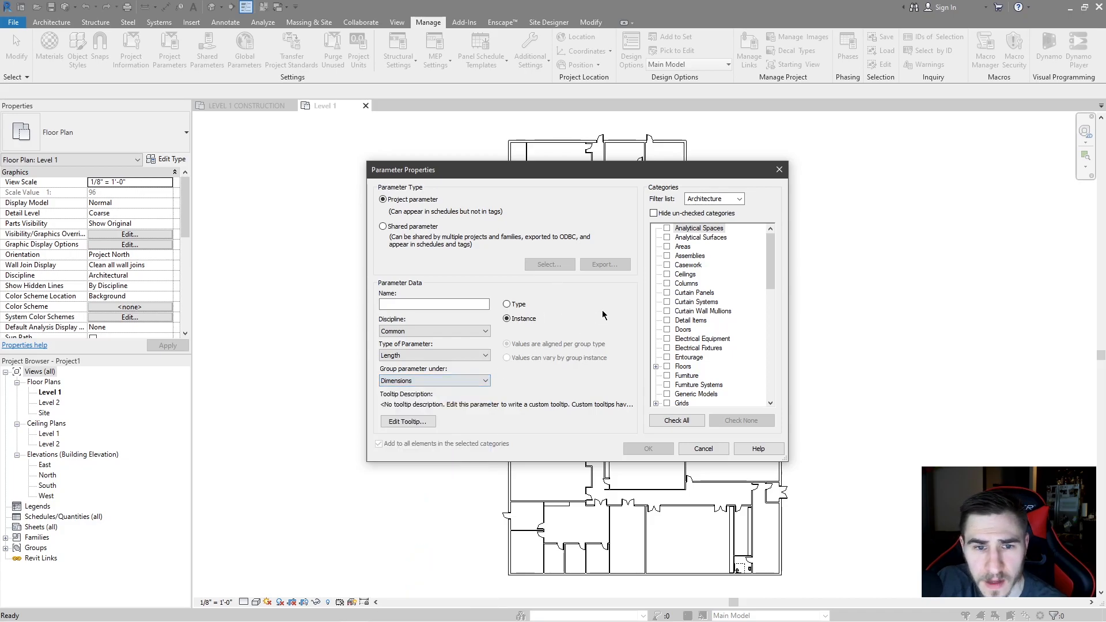
# Step: Switch the new parameter between type and instance, leaving it as a type parameter
pyautogui.click(507, 306)
pyautogui.click(507, 318)
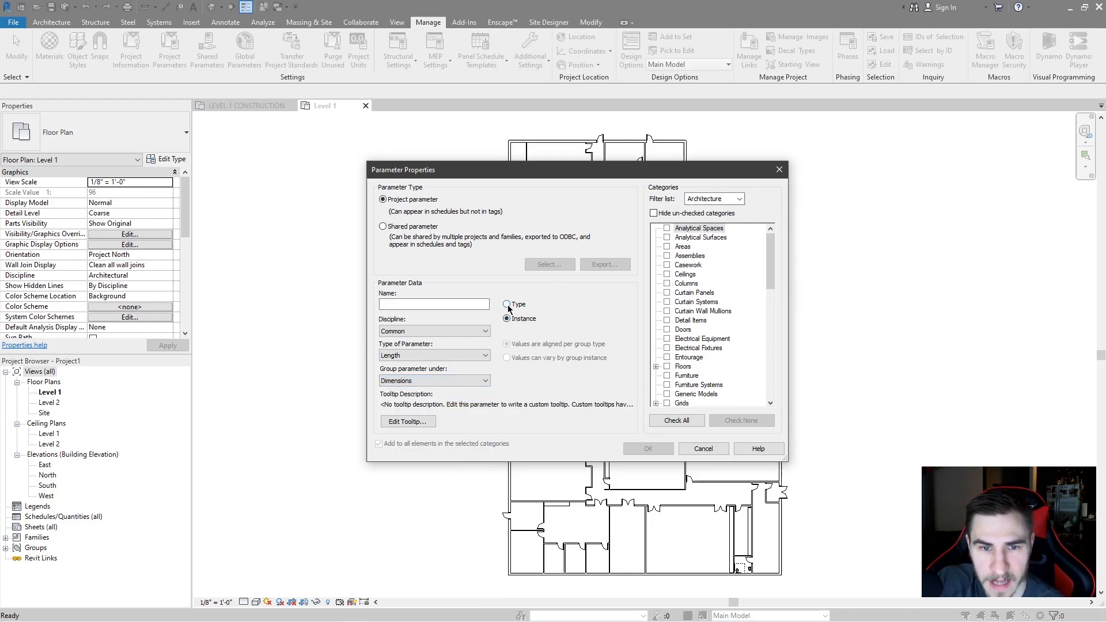
pyautogui.click(507, 304)
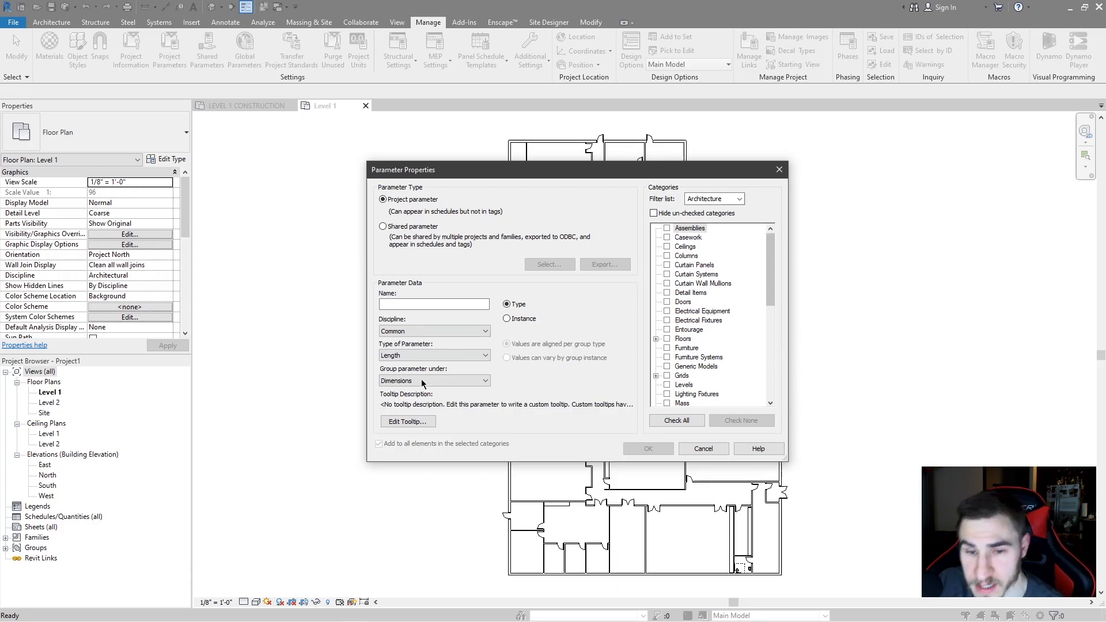
# Step: Try including Structure, Mechanical, Electrical and Piping in the category filter, and restore it to Architecture only
pyautogui.click(733, 199)
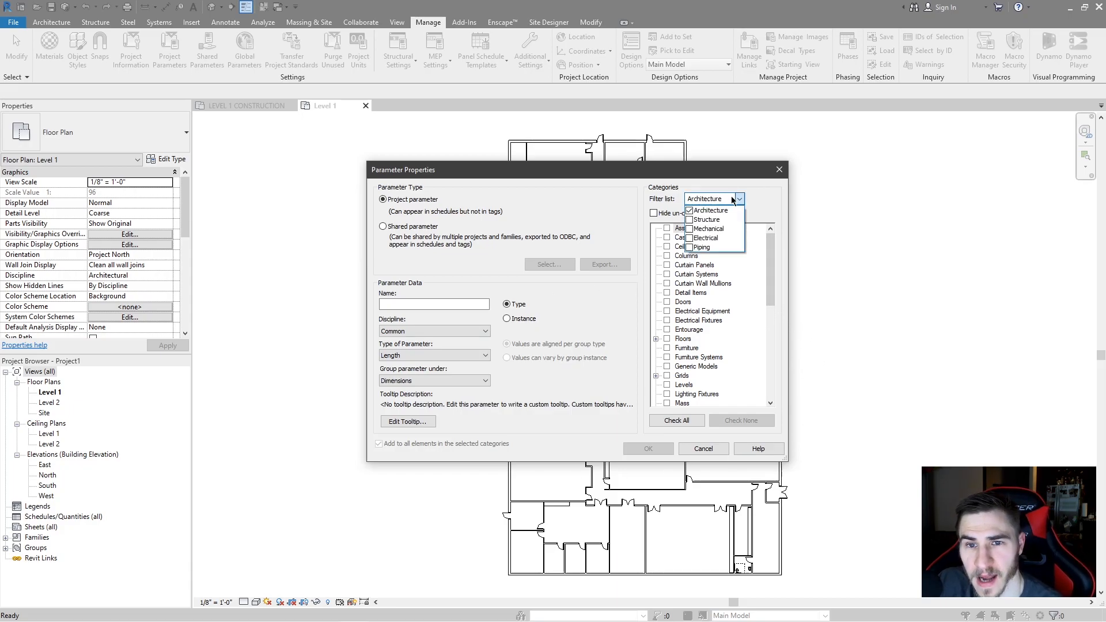
pyautogui.click(691, 220)
pyautogui.click(691, 229)
pyautogui.click(692, 238)
pyautogui.click(691, 247)
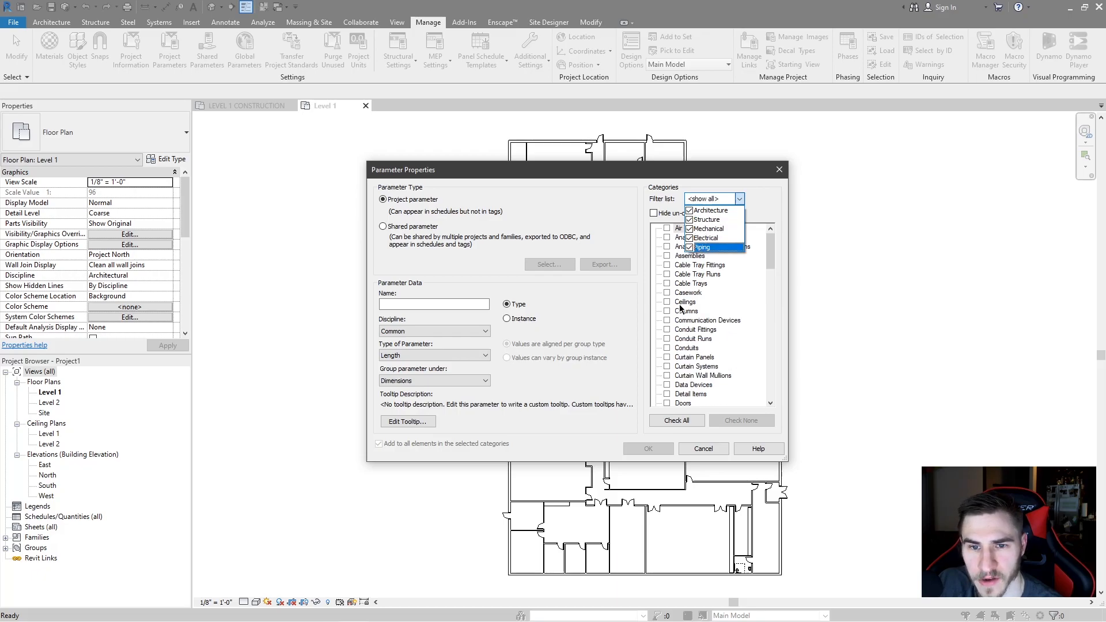
pyautogui.click(692, 247)
pyautogui.click(692, 238)
pyautogui.click(692, 220)
pyautogui.click(692, 229)
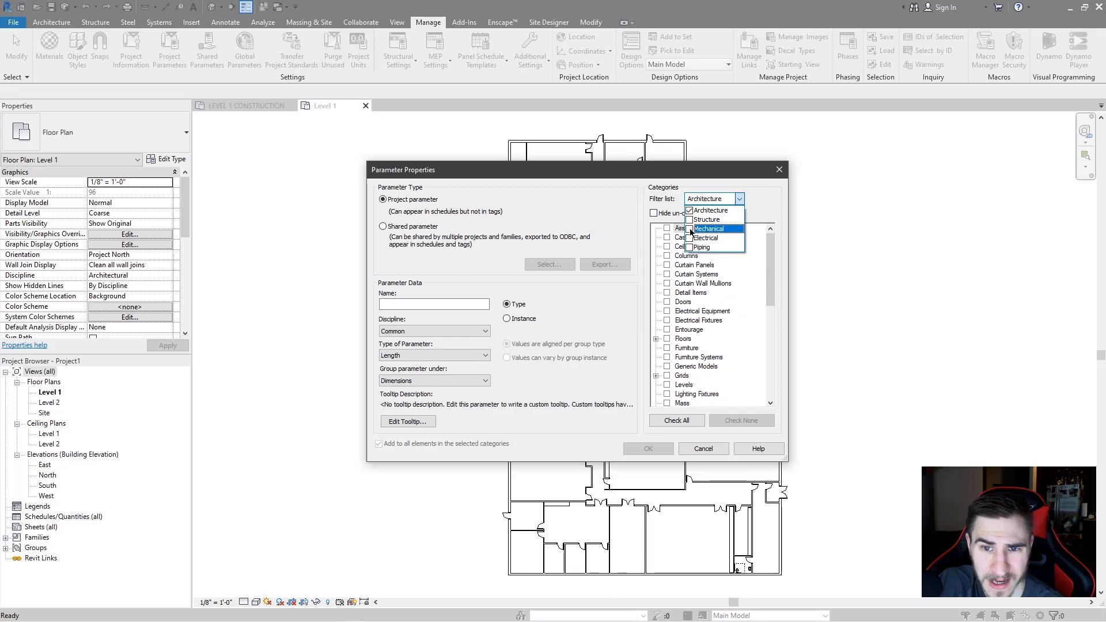
pyautogui.click(761, 210)
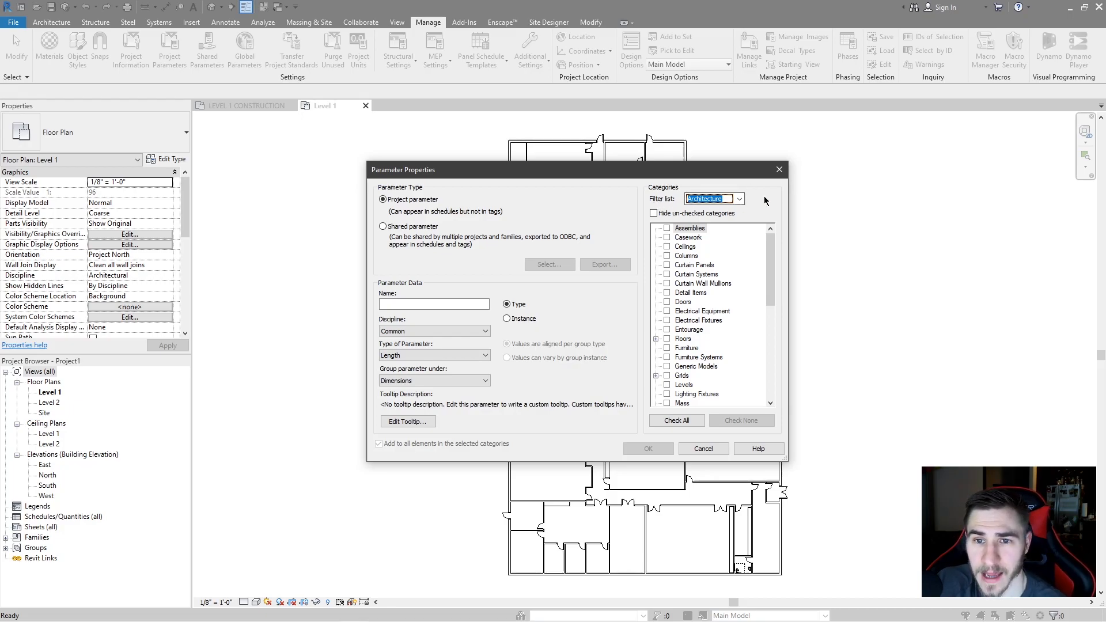
# Step: Assign the new project parameter to the Doors category and look through the other available categories
pyautogui.scroll(-5, 702, 323)
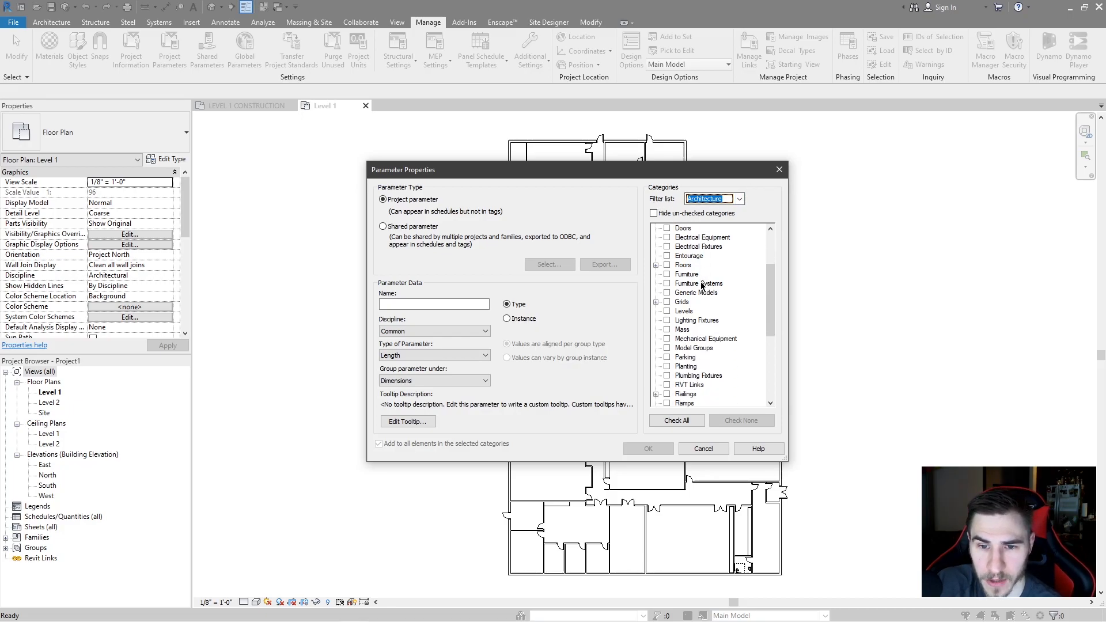
pyautogui.scroll(5, 703, 329)
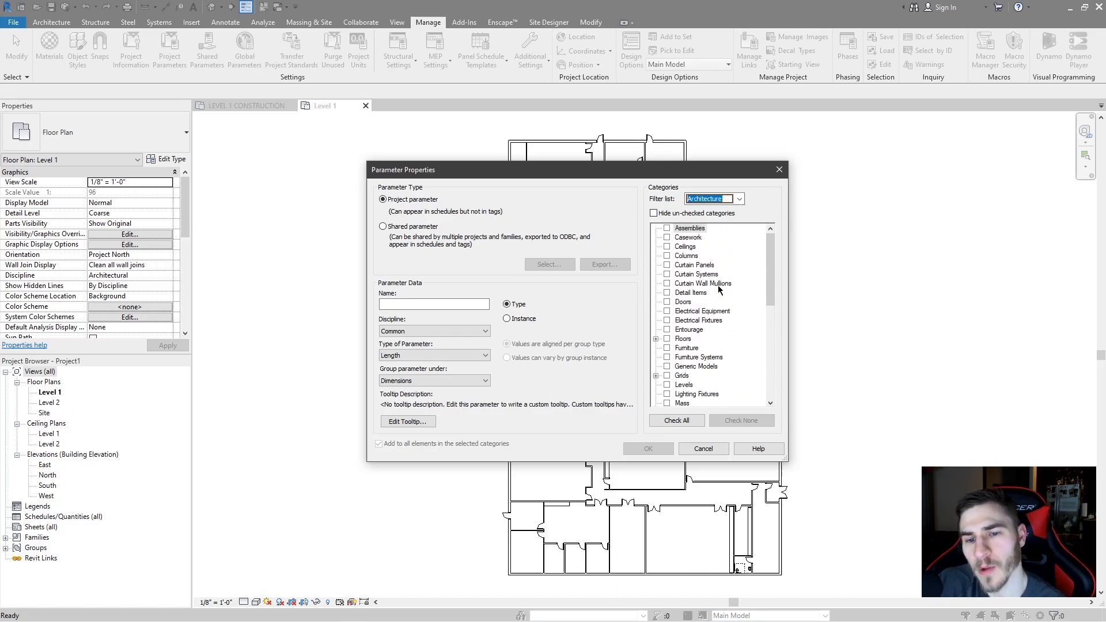
pyautogui.click(668, 302)
pyautogui.scroll(-2, 704, 303)
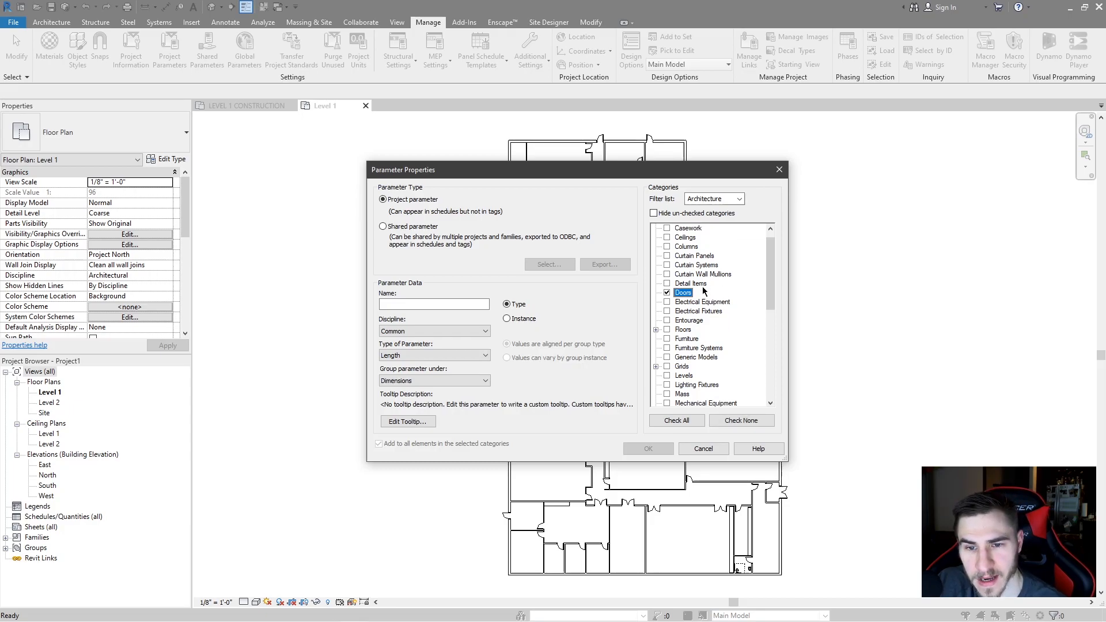
pyautogui.scroll(-5, 697, 300)
pyautogui.scroll(-2, 683, 318)
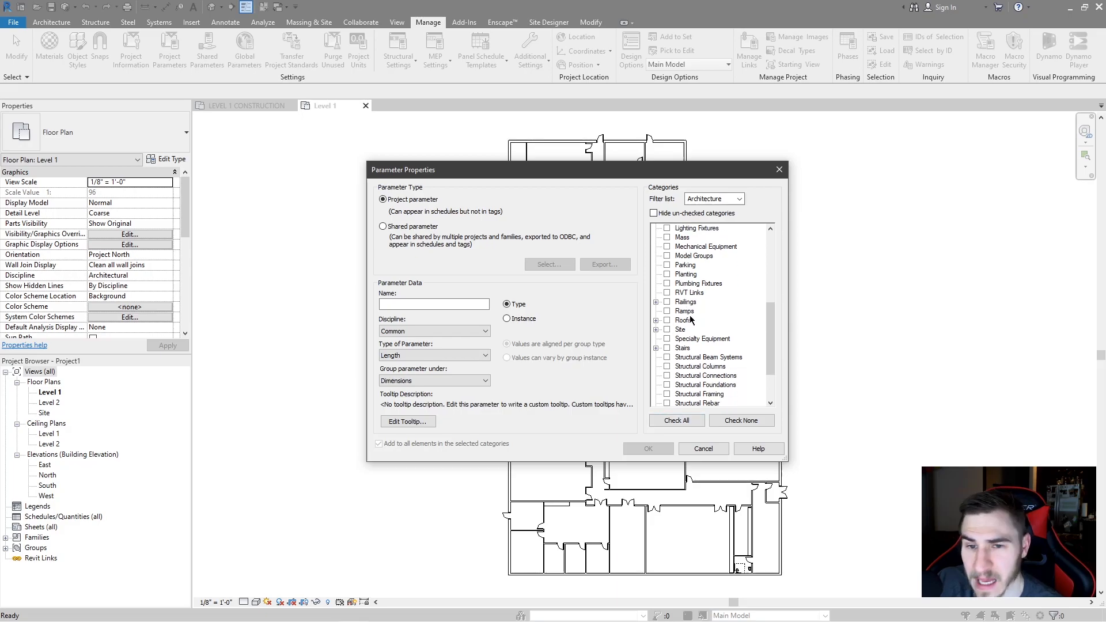
pyautogui.scroll(6, 690, 320)
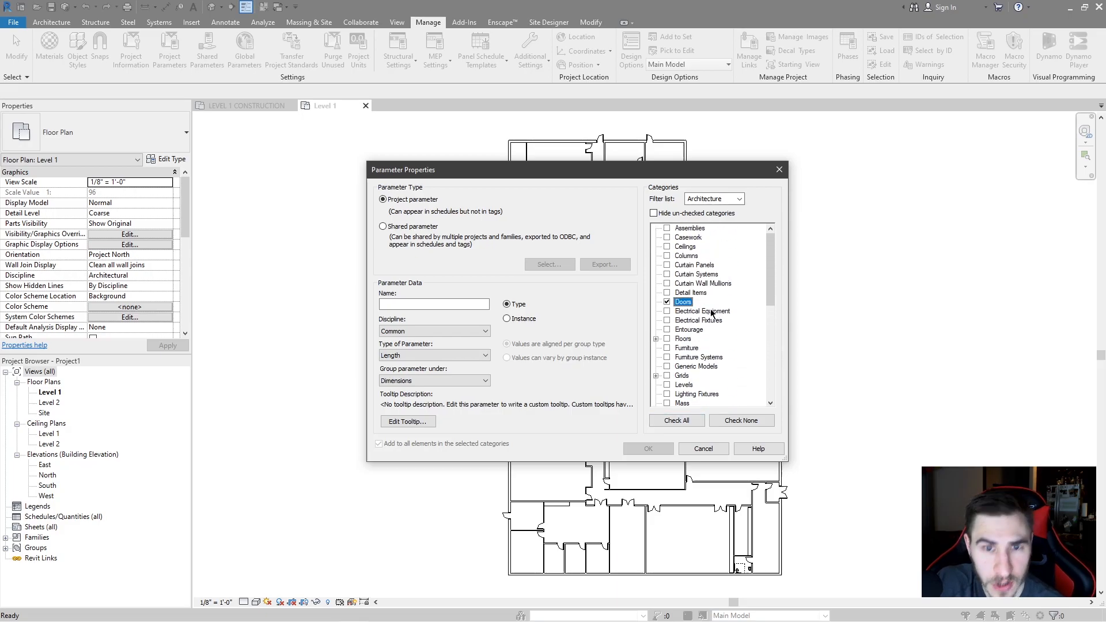
# Step: Name the new parameter Card Reader, make it an instance parameter and save it to the project
pyautogui.click(483, 301)
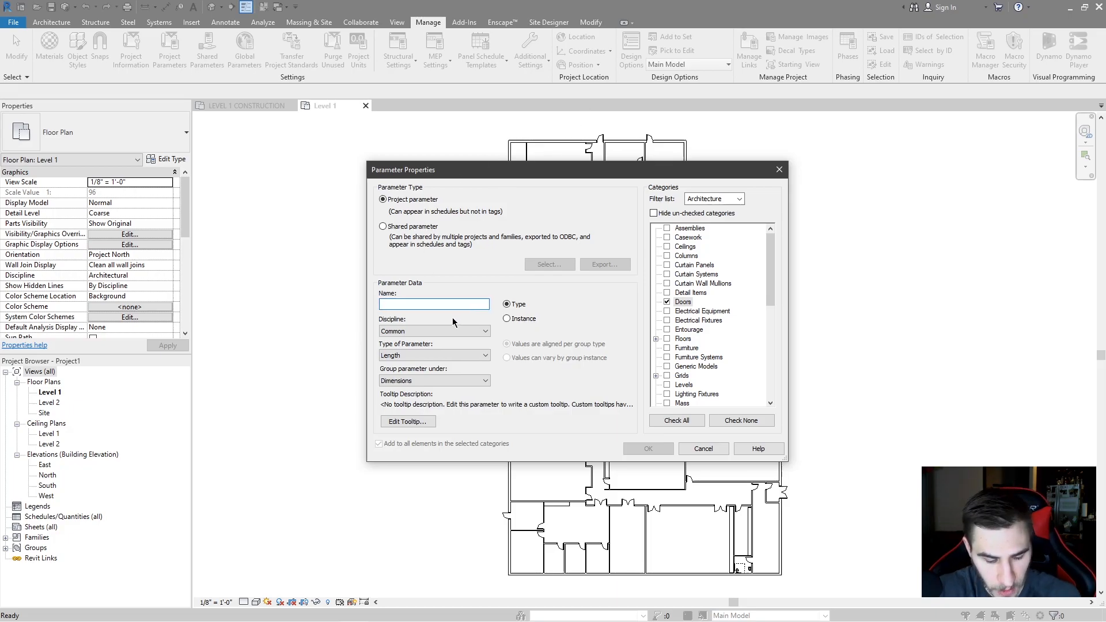
pyautogui.write('Card Reade')
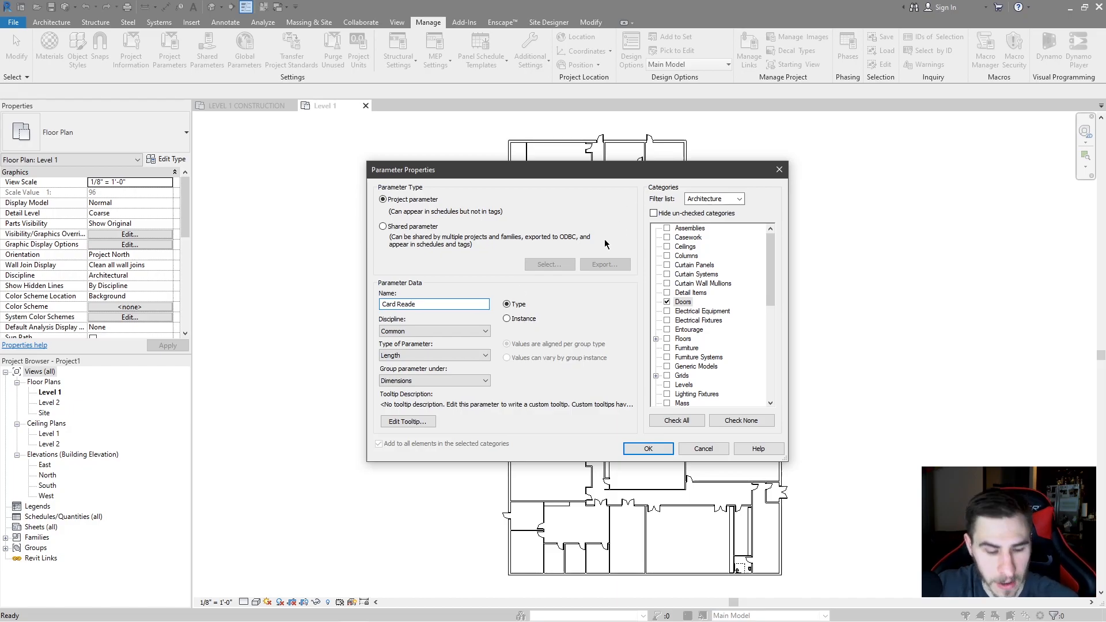
pyautogui.write('r')
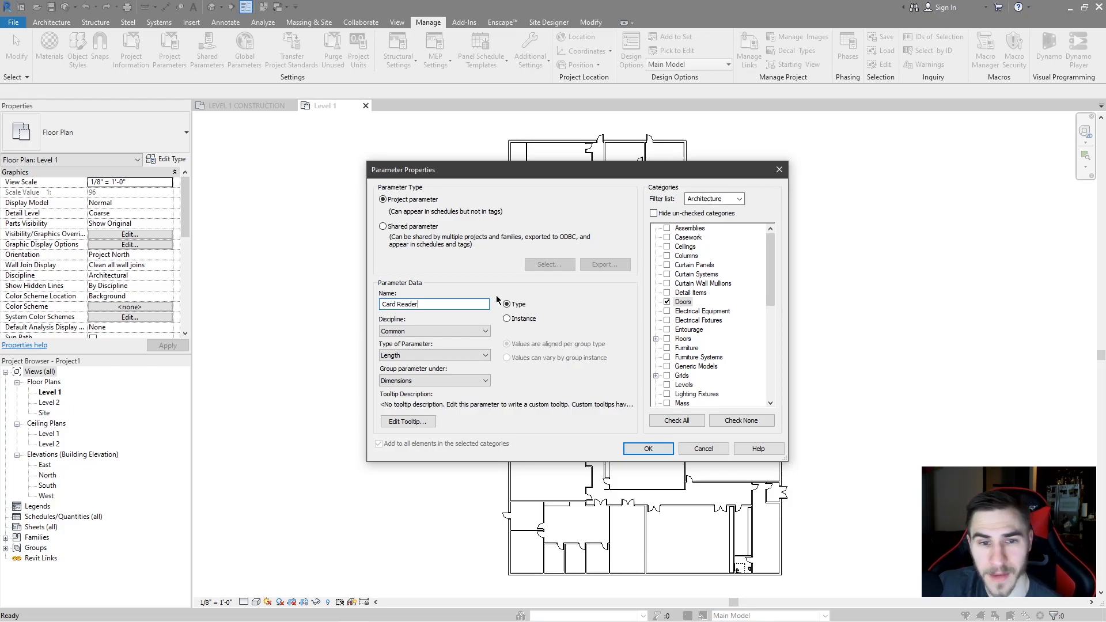
pyautogui.click(507, 318)
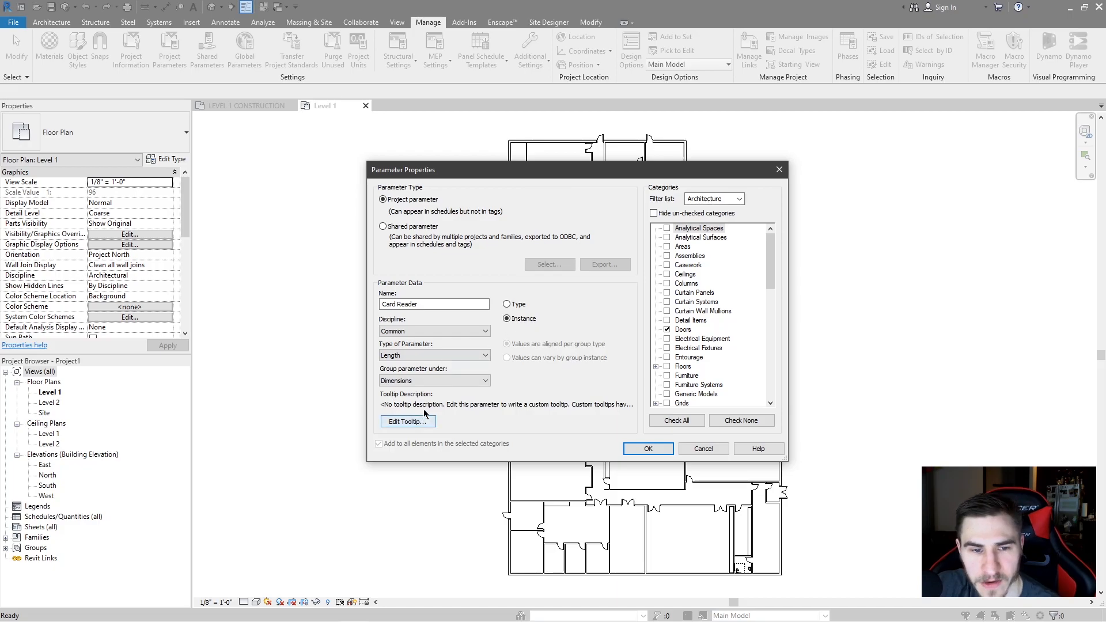
pyautogui.scroll(-6, 703, 346)
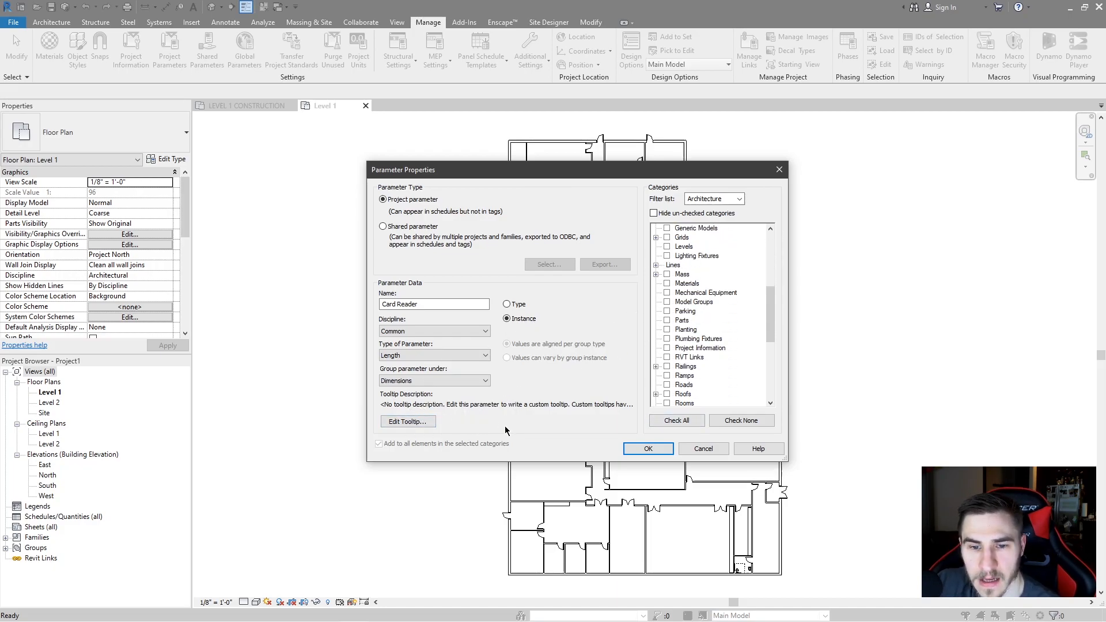
pyautogui.click(643, 448)
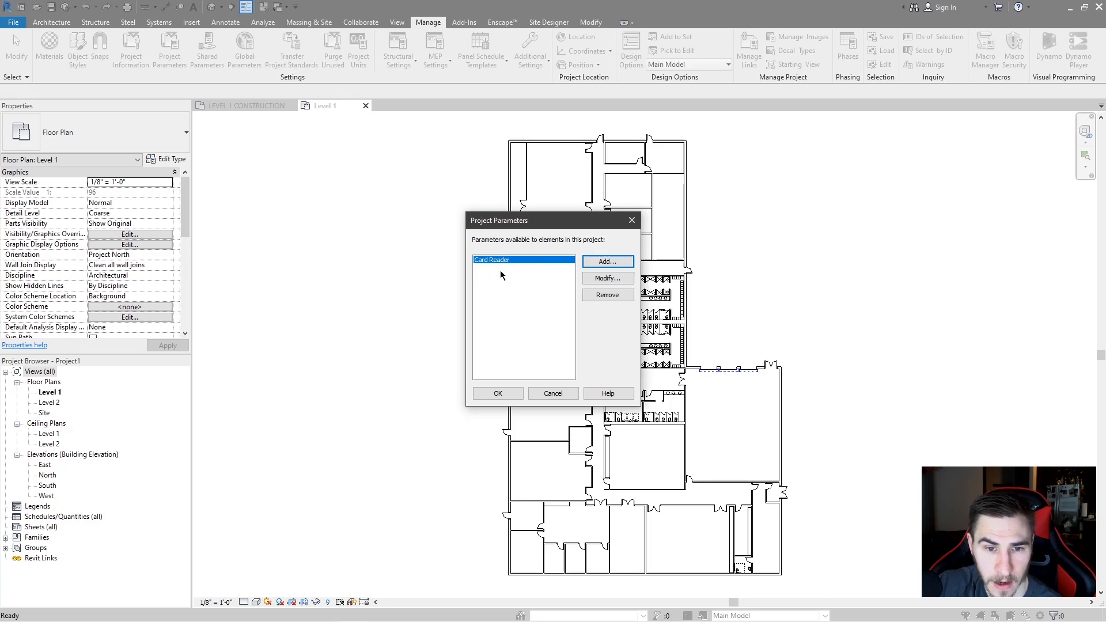
pyautogui.click(498, 393)
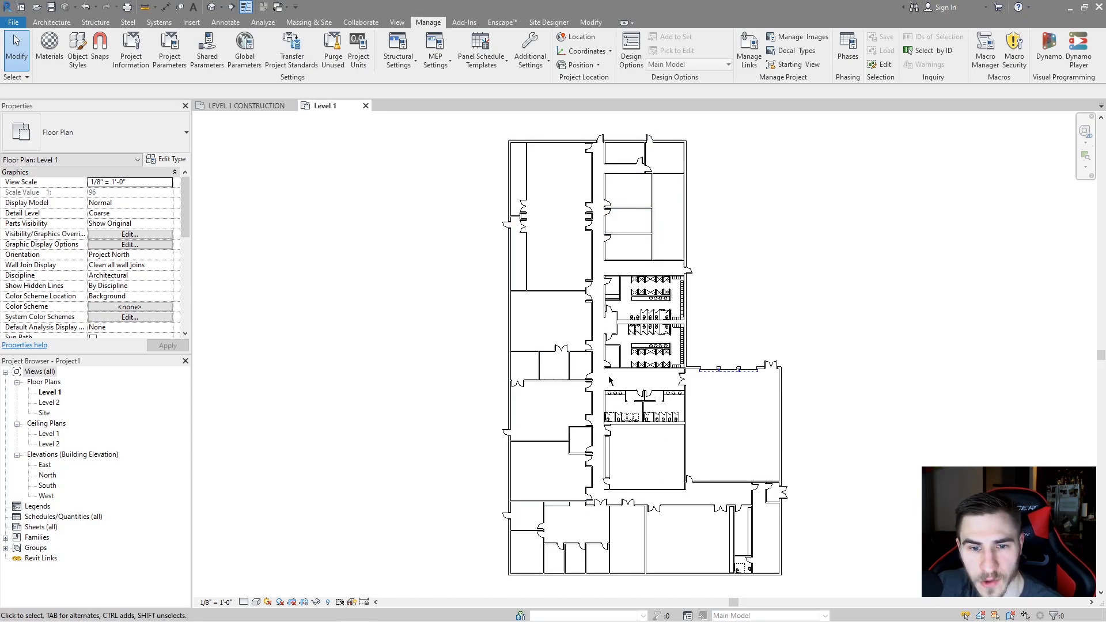
# Step: Select the interior double door with mark 301 and examine its instance properties for the Card Reader parameter
pyautogui.click(564, 350)
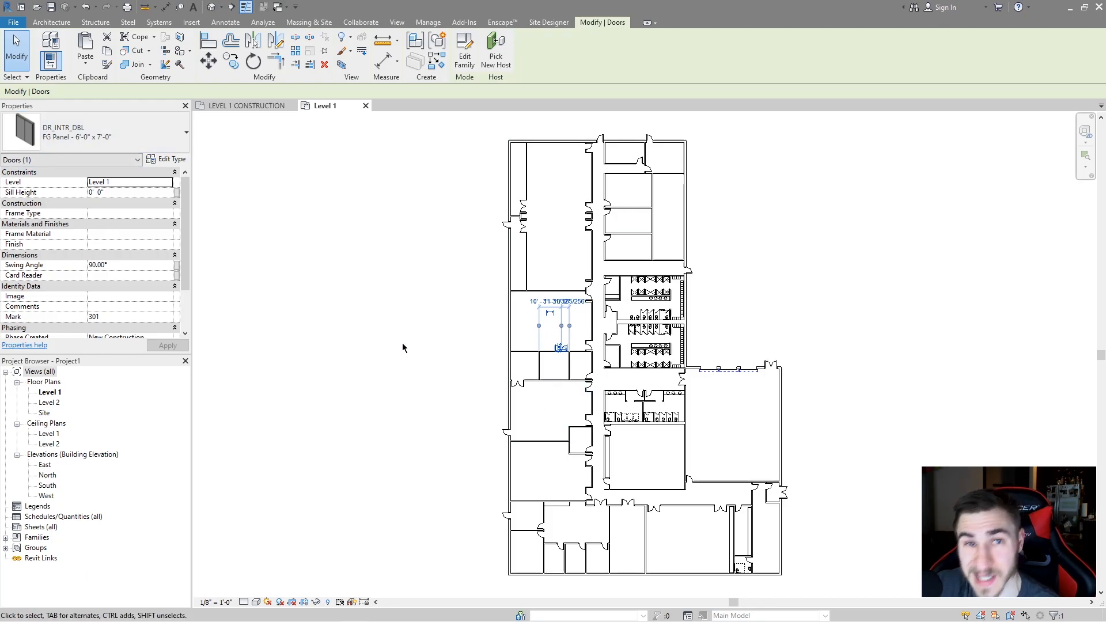
pyautogui.scroll(-3, 141, 231)
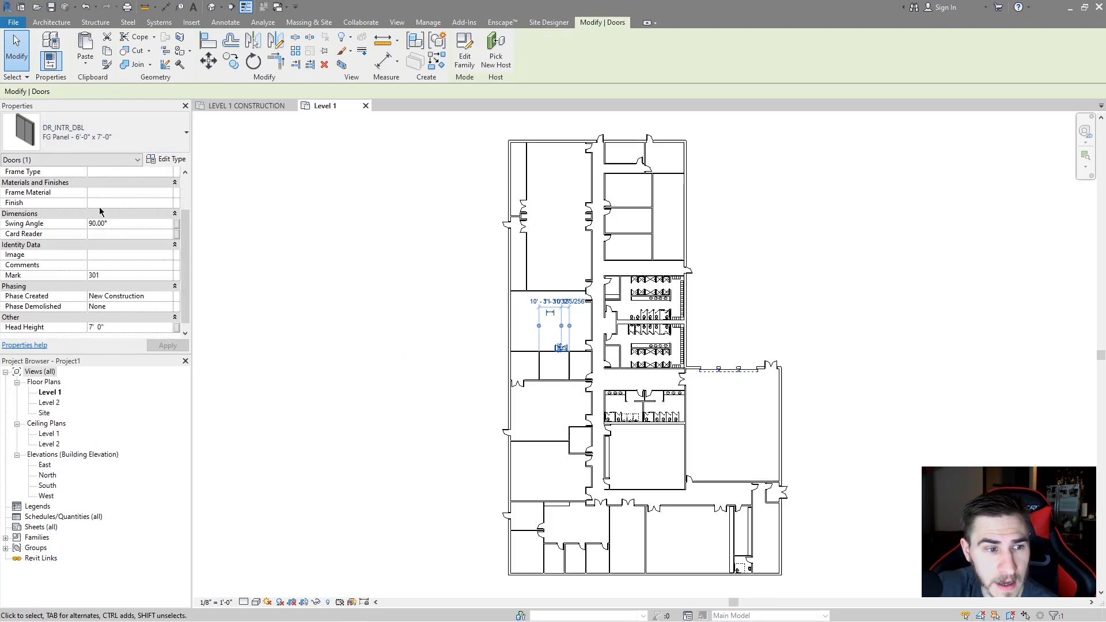
pyautogui.scroll(3, 131, 289)
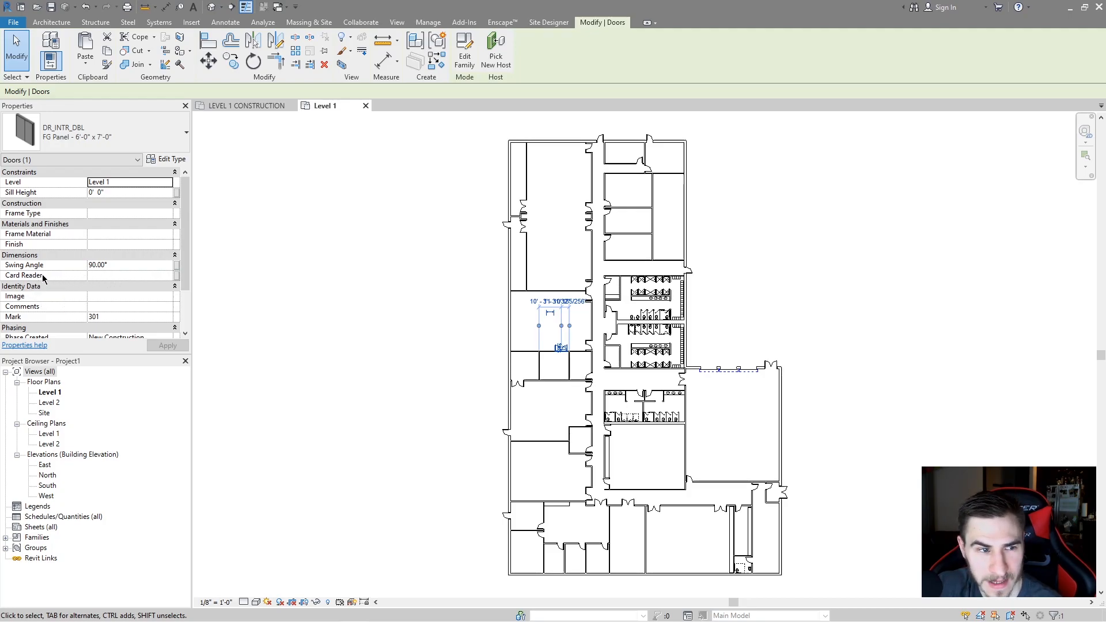
# Step: Check the definition of the Card Reader project parameter and remove it from the project
pyautogui.click(116, 276)
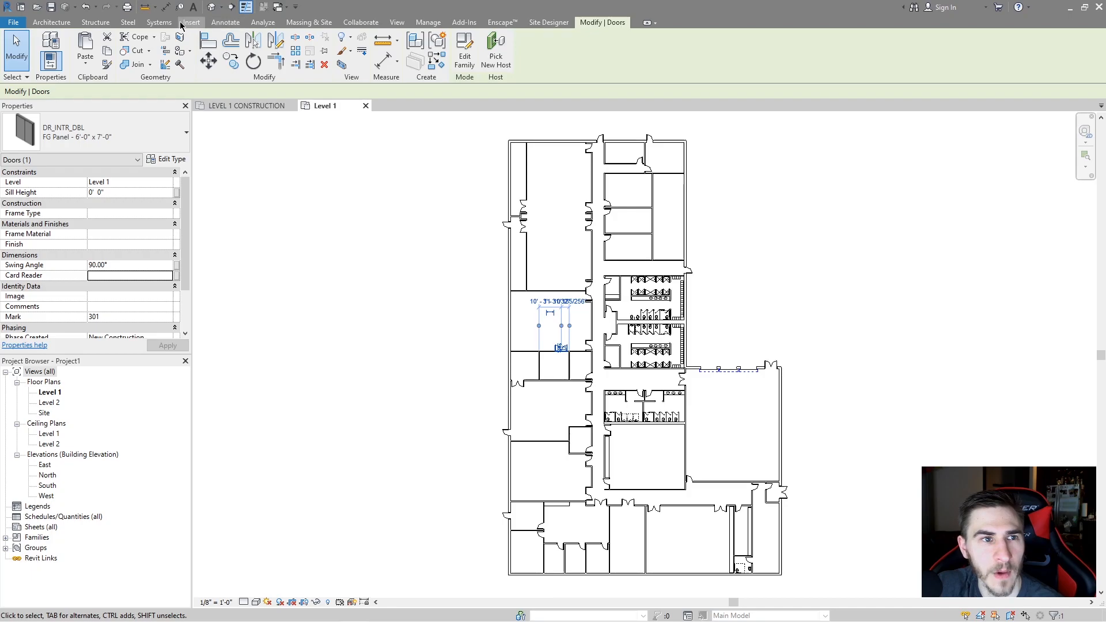
pyautogui.click(429, 22)
pyautogui.click(186, 58)
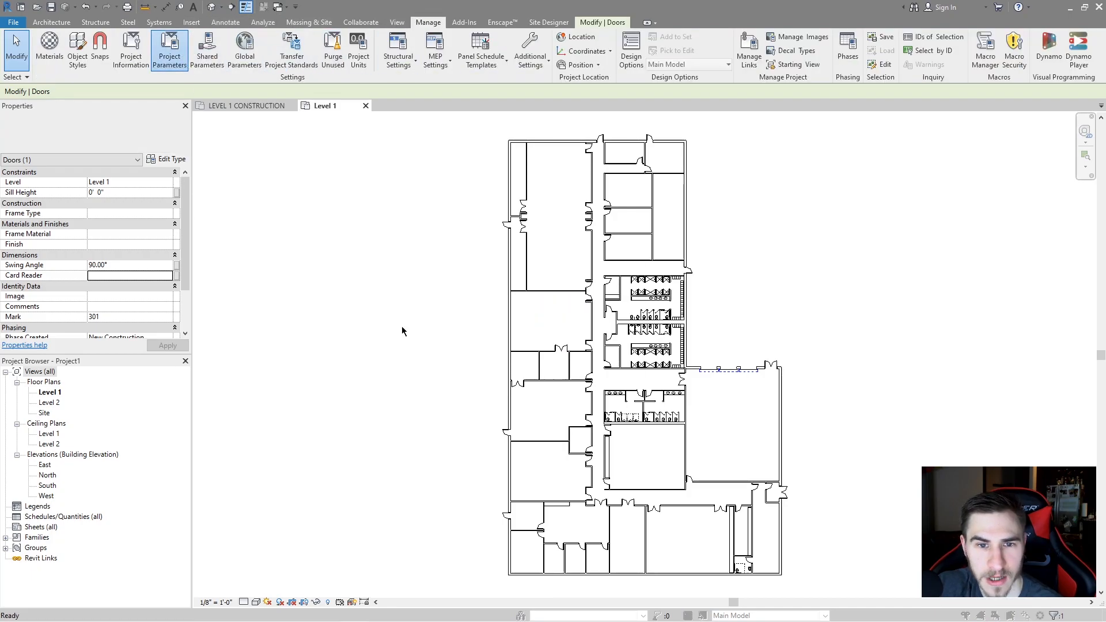
pyautogui.click(609, 277)
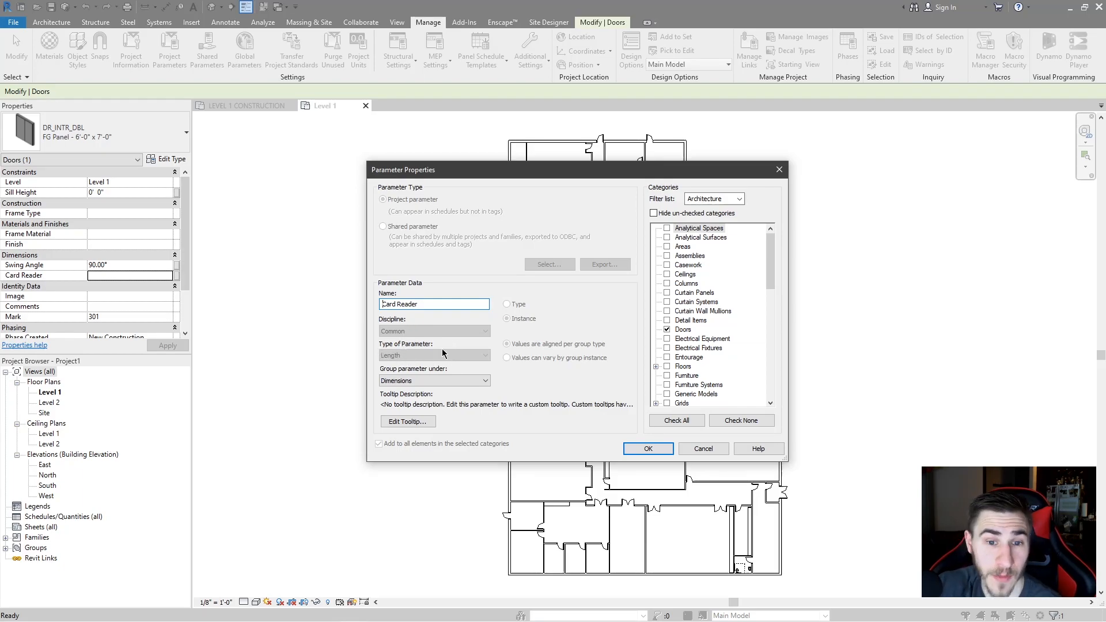
pyautogui.click(719, 455)
pyautogui.click(608, 295)
pyautogui.click(571, 327)
# Step: Add a new project parameter named Card Reader, assign it to the Doors category and set its type to Yes/No
pyautogui.click(608, 262)
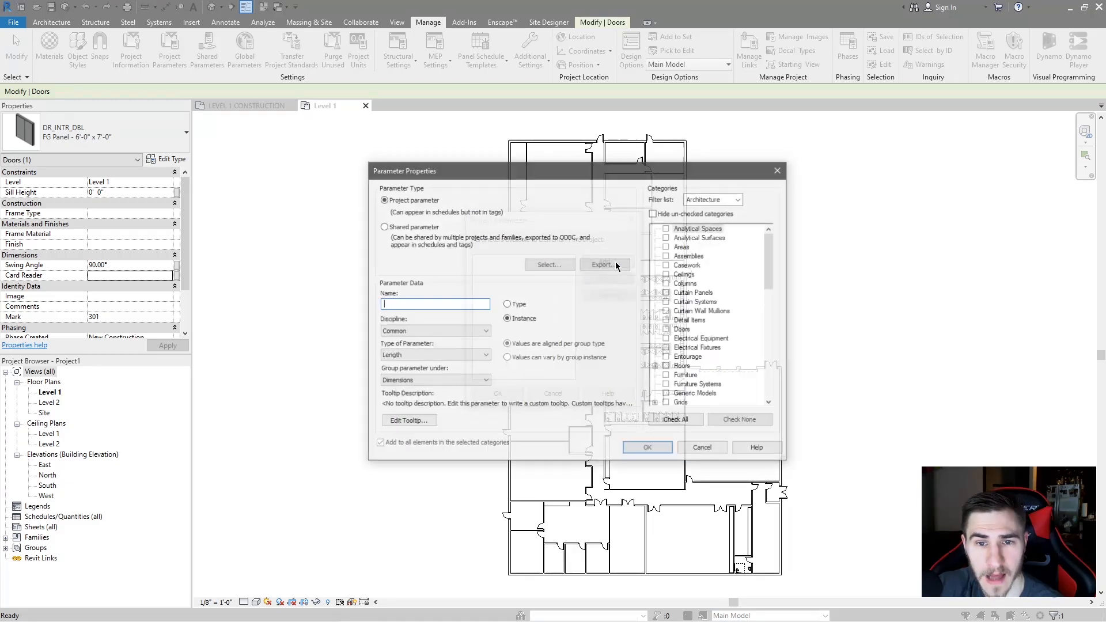
pyautogui.write('Card Reader')
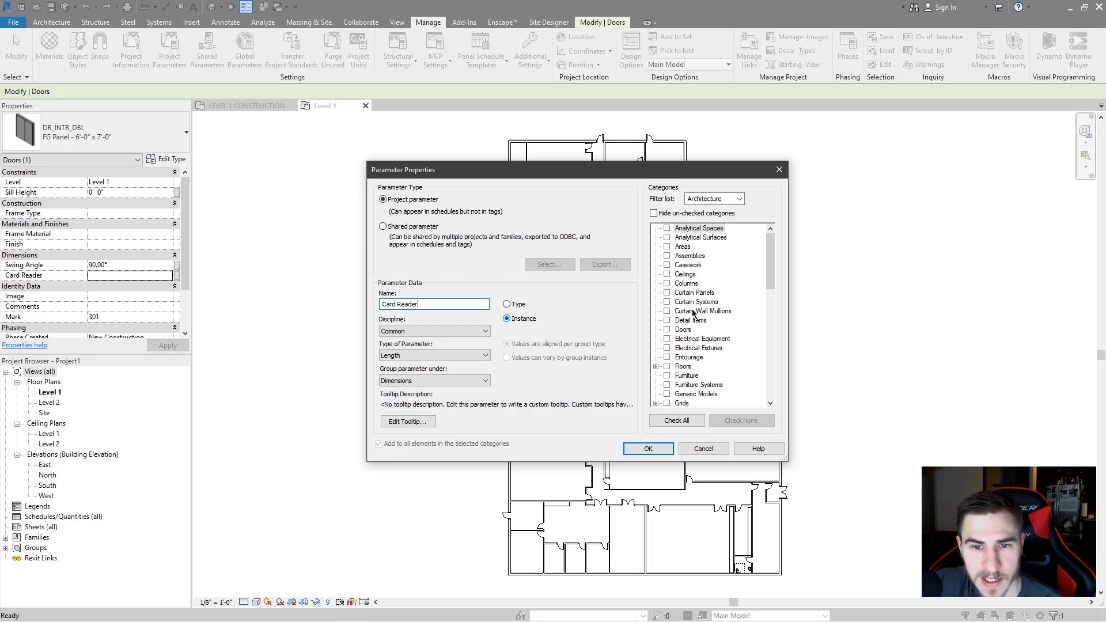
pyautogui.click(668, 330)
pyautogui.click(415, 354)
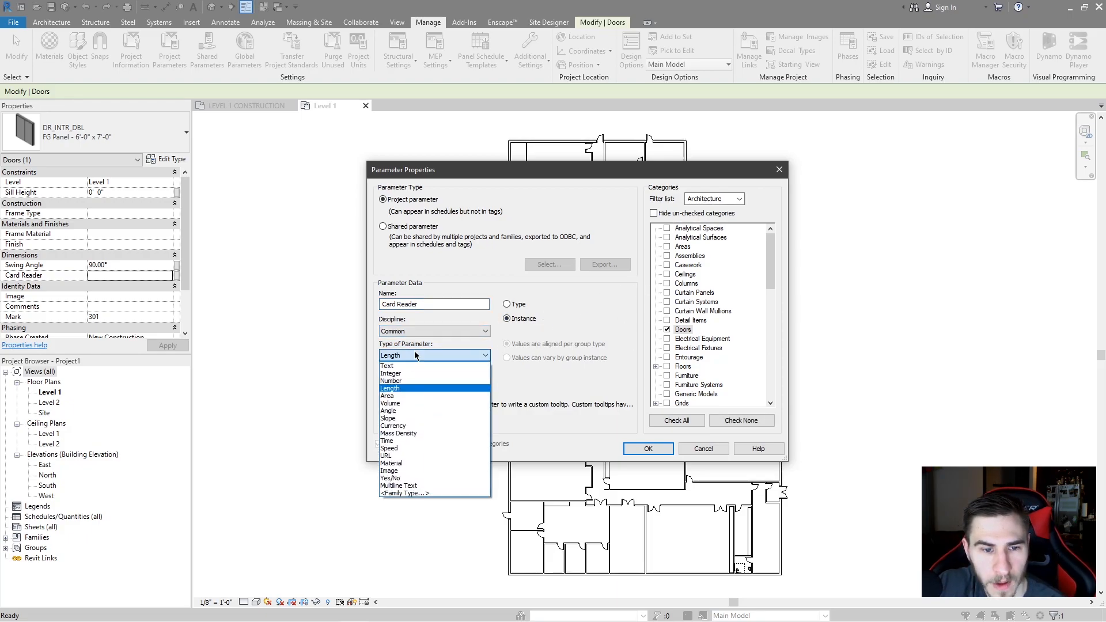
pyautogui.click(398, 478)
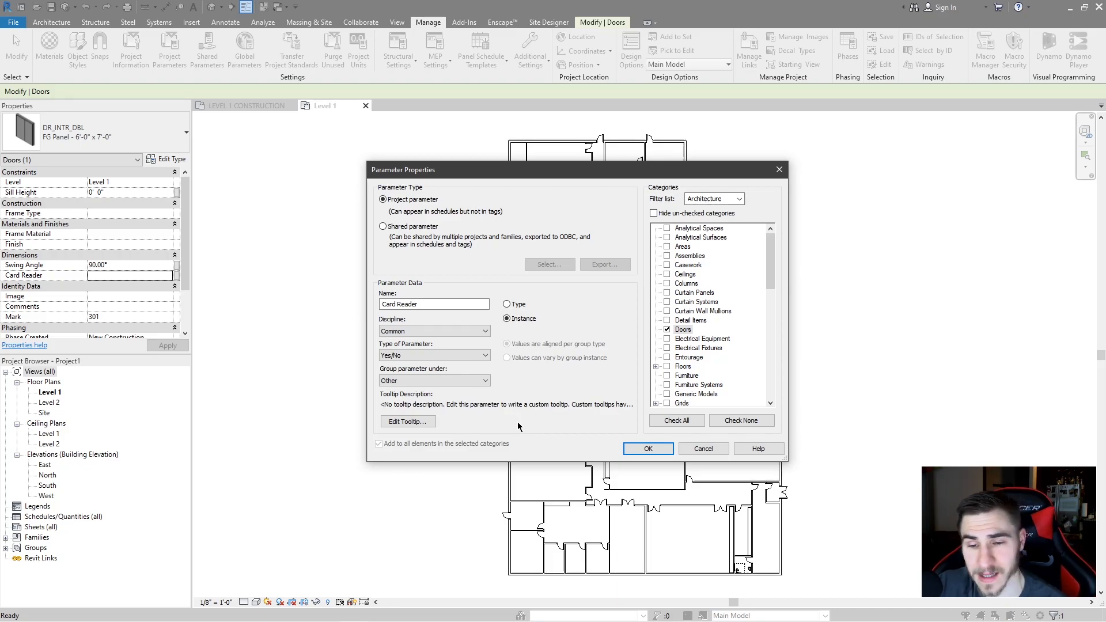
pyautogui.click(451, 357)
pyautogui.click(451, 358)
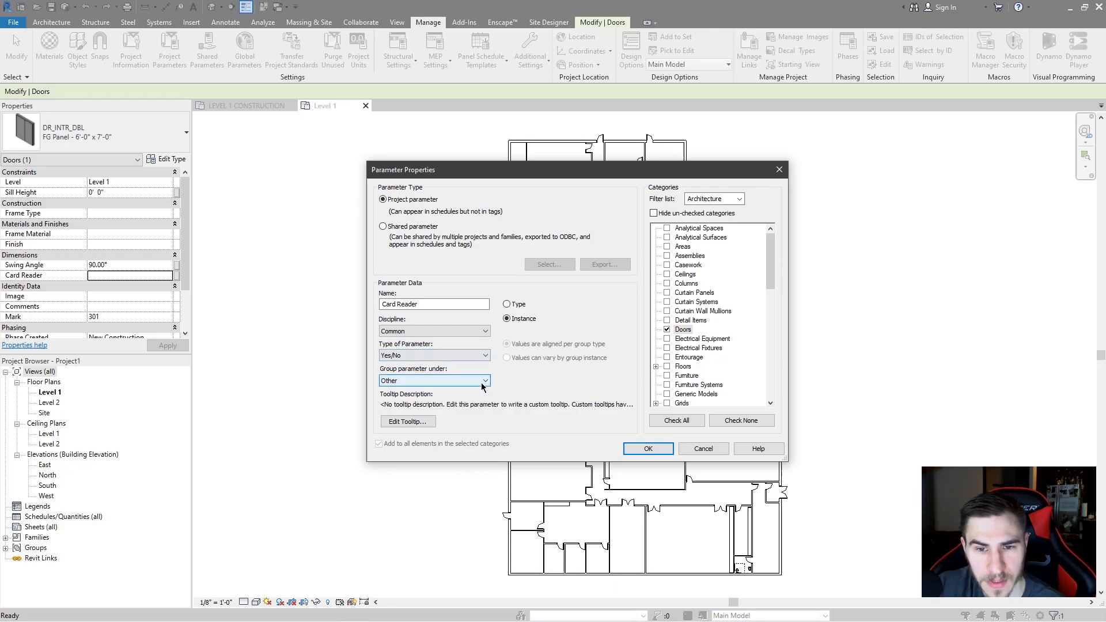
# Step: Group the Card Reader parameter under General and save it to the project
pyautogui.click(423, 383)
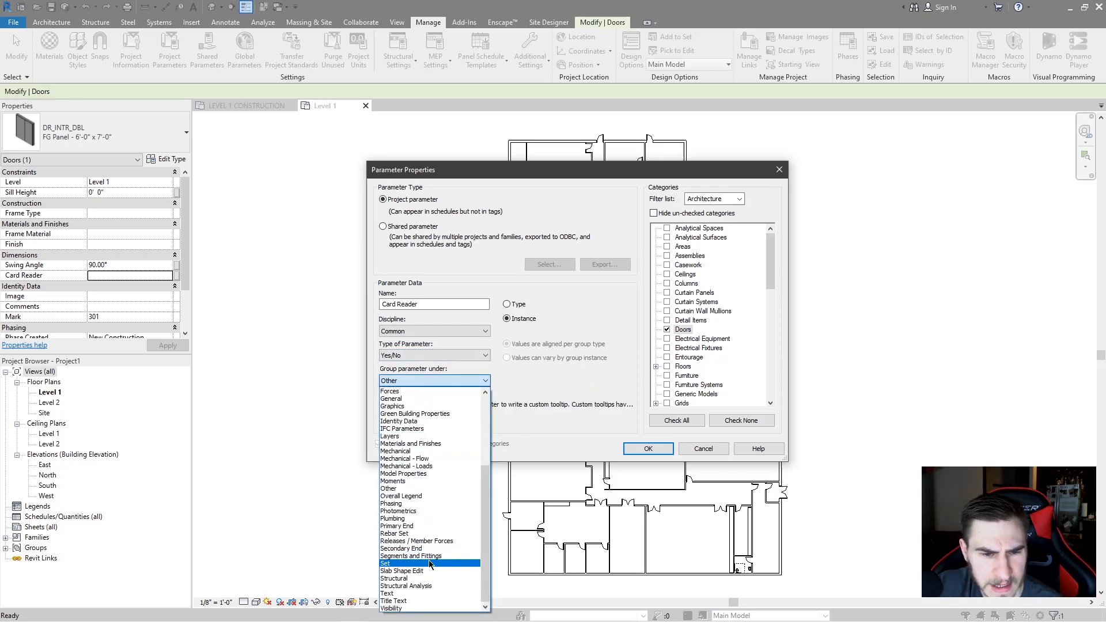
pyautogui.scroll(5, 440, 464)
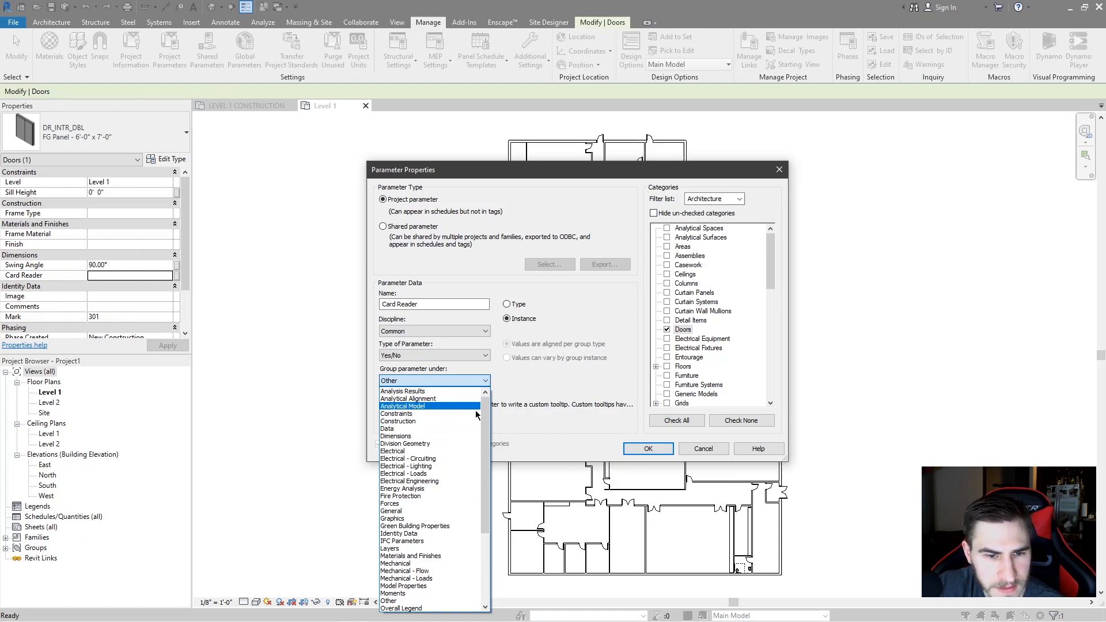
pyautogui.scroll(-5, 432, 465)
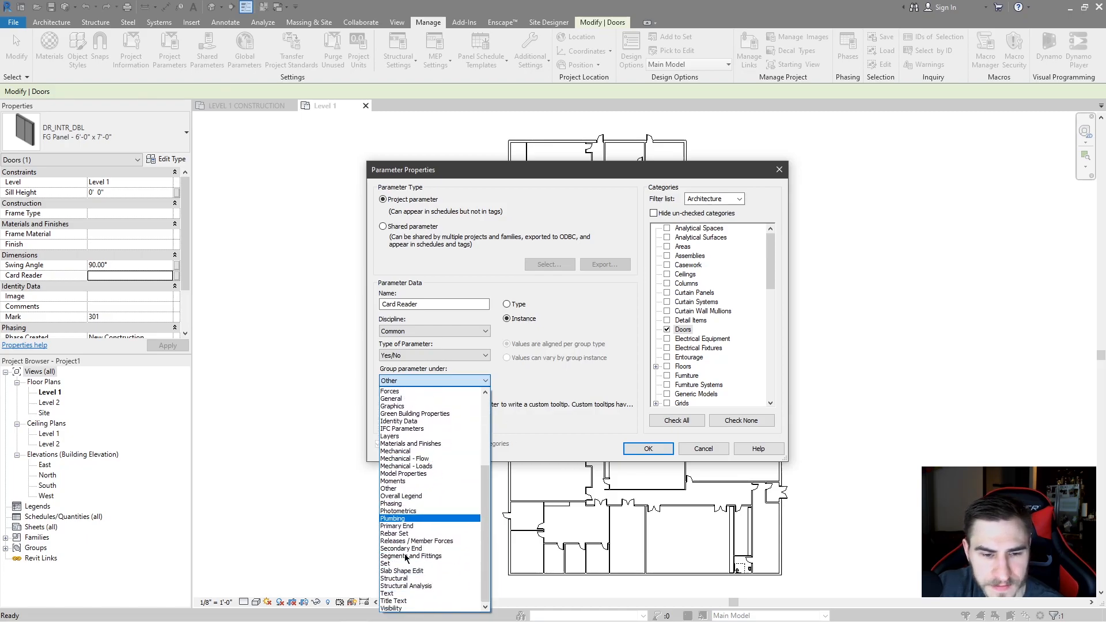
pyautogui.scroll(5, 425, 526)
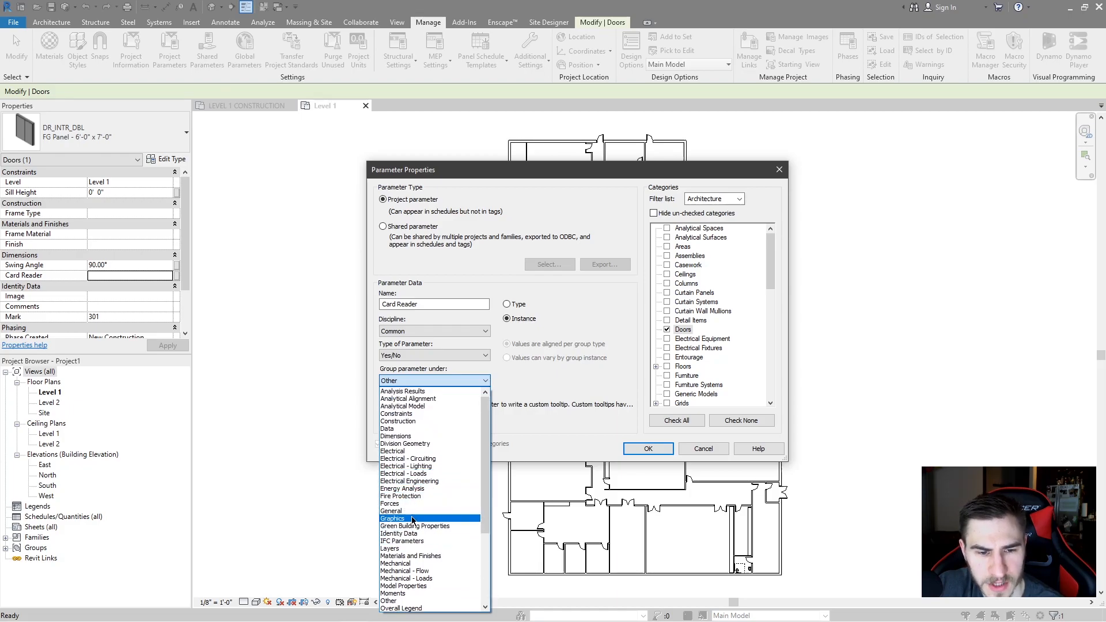
pyautogui.click(419, 511)
pyautogui.click(644, 455)
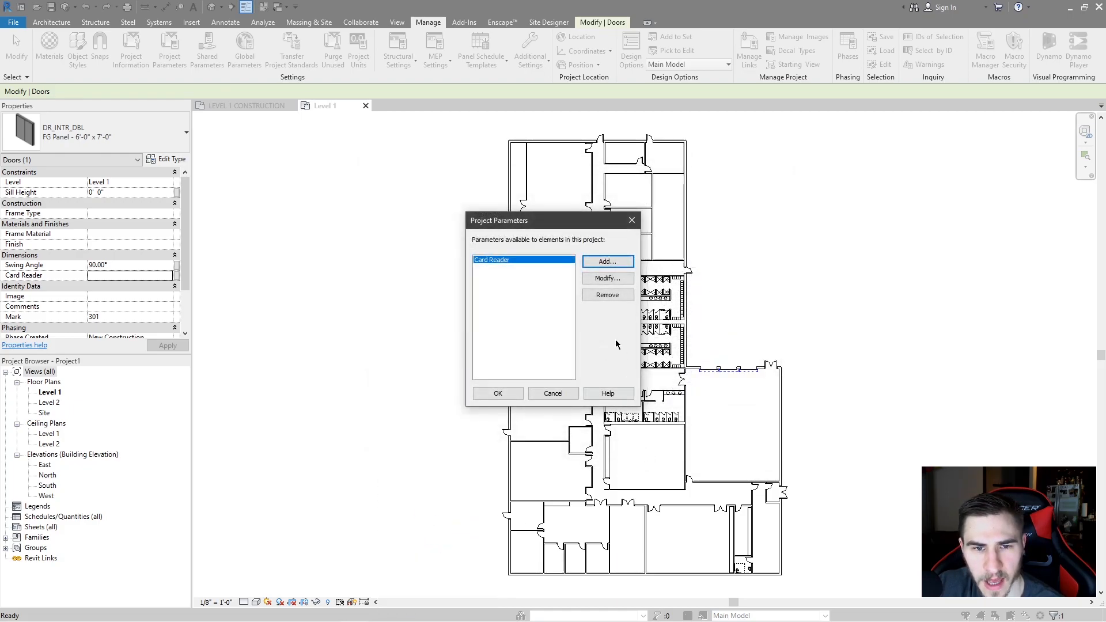
pyautogui.click(429, 390)
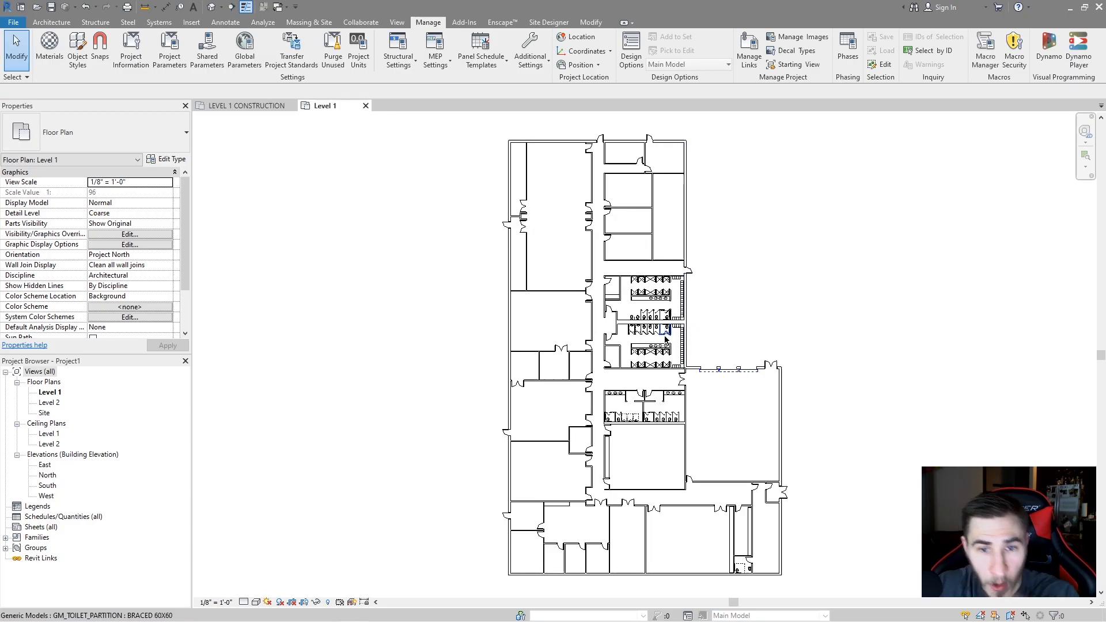
# Step: Select the interior single door with mark 304, examine its Card Reader checkbox in the instance properties, and deselect the door
pyautogui.click(608, 284)
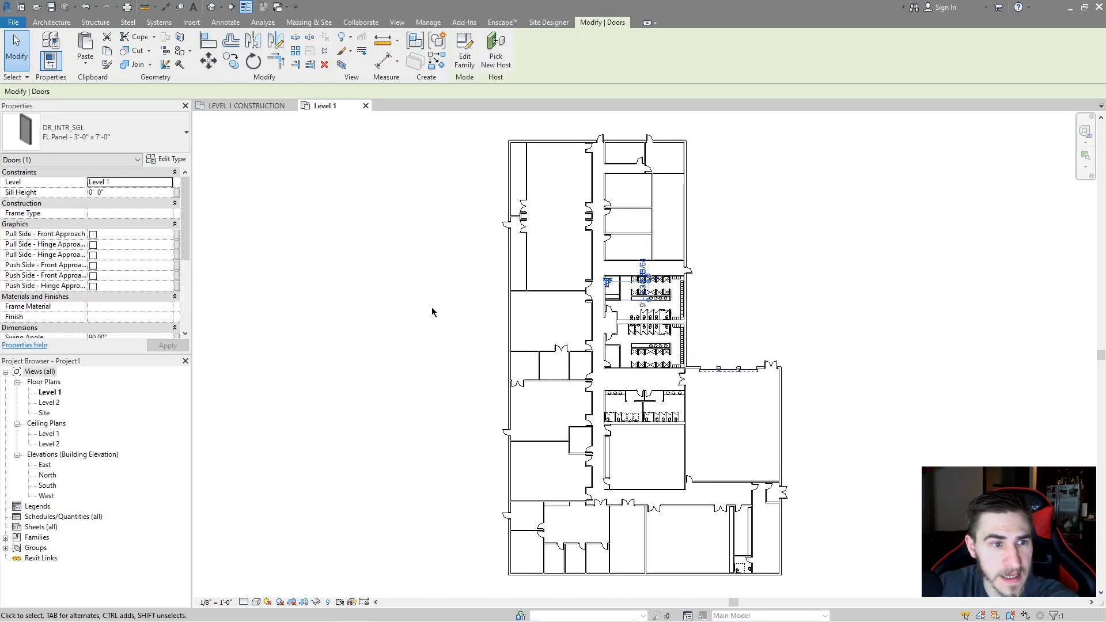
pyautogui.scroll(-5, 80, 263)
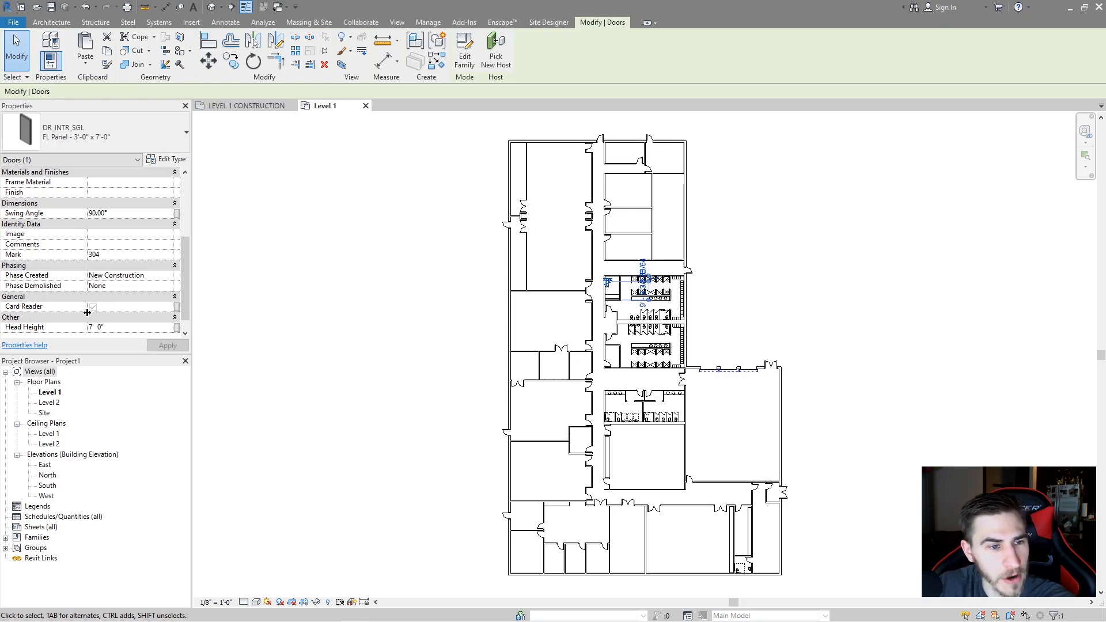
pyautogui.click(91, 307)
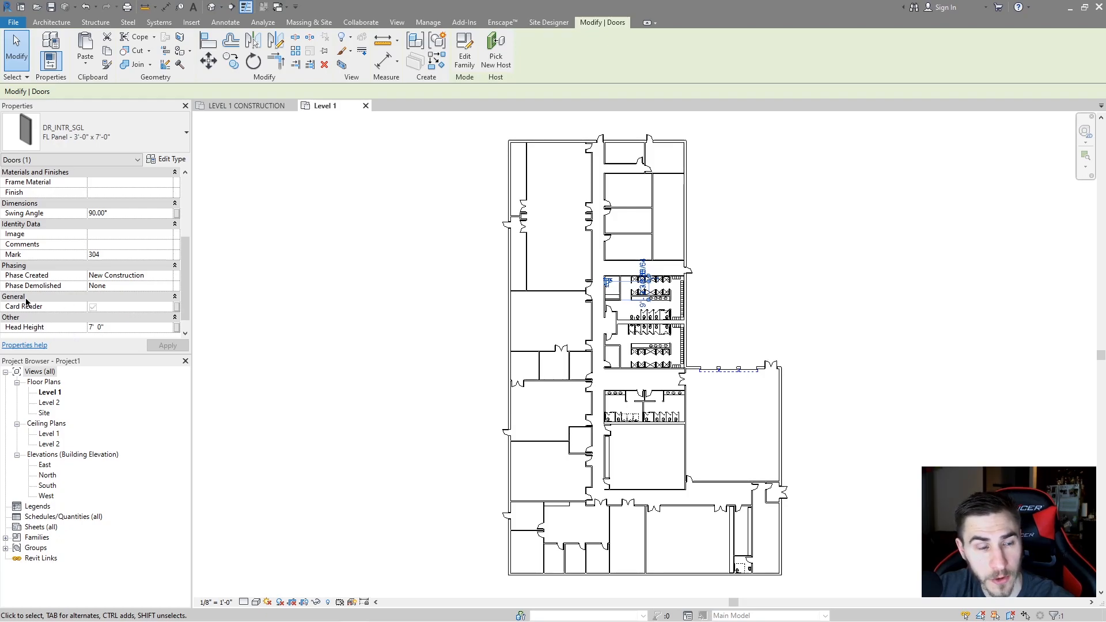
pyautogui.click(93, 308)
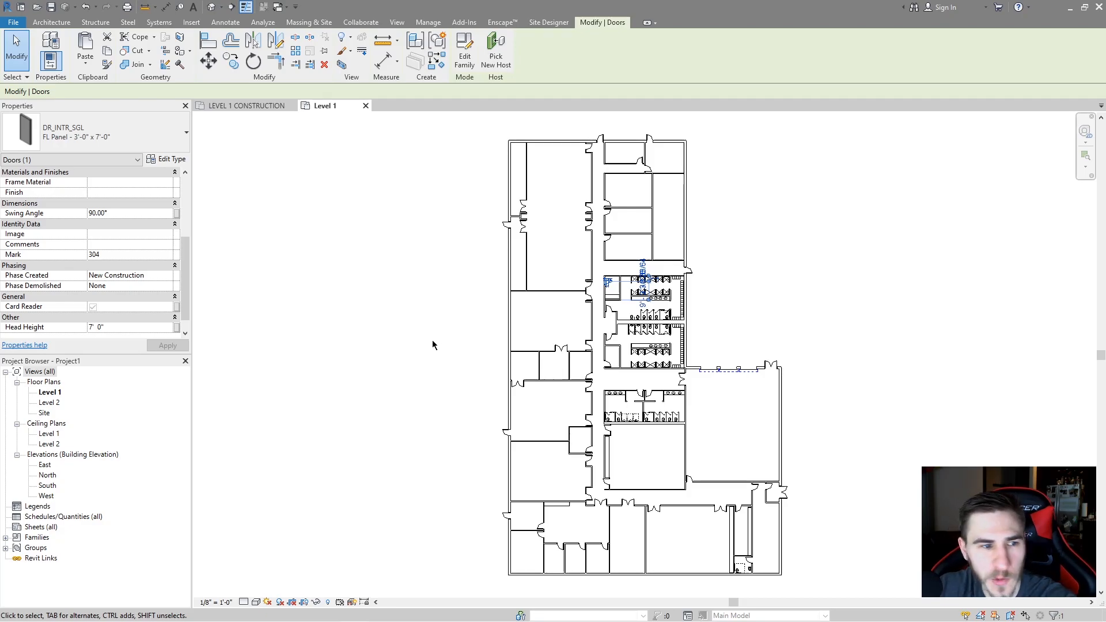
pyautogui.click(376, 307)
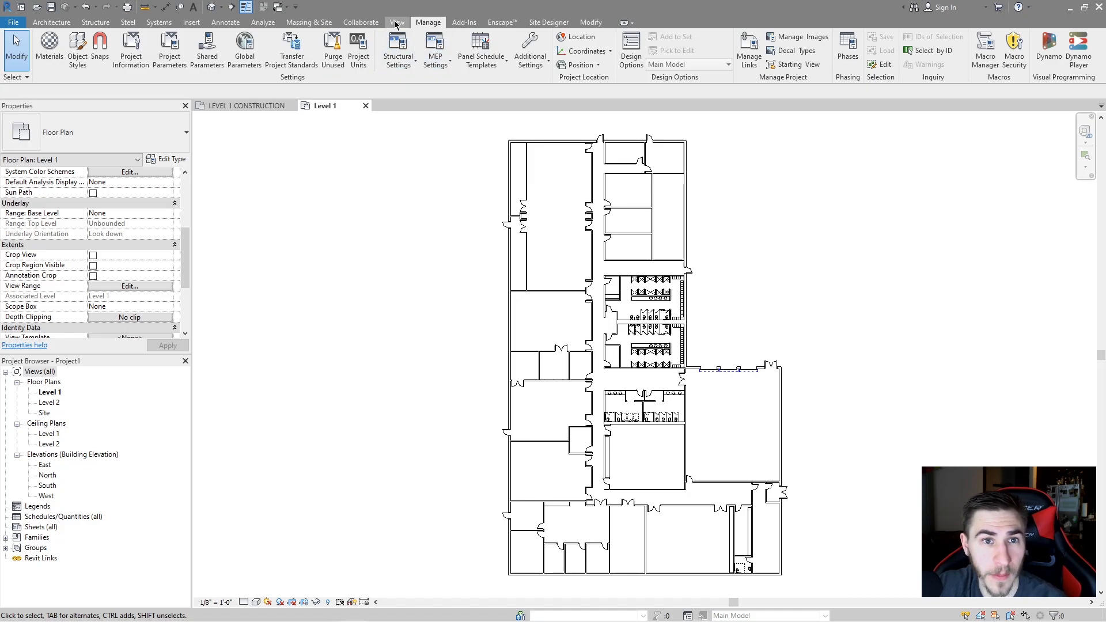
# Step: Create a new building-component schedule for the Doors category, named Door Schedule, in the New Construction phase
pyautogui.click(397, 23)
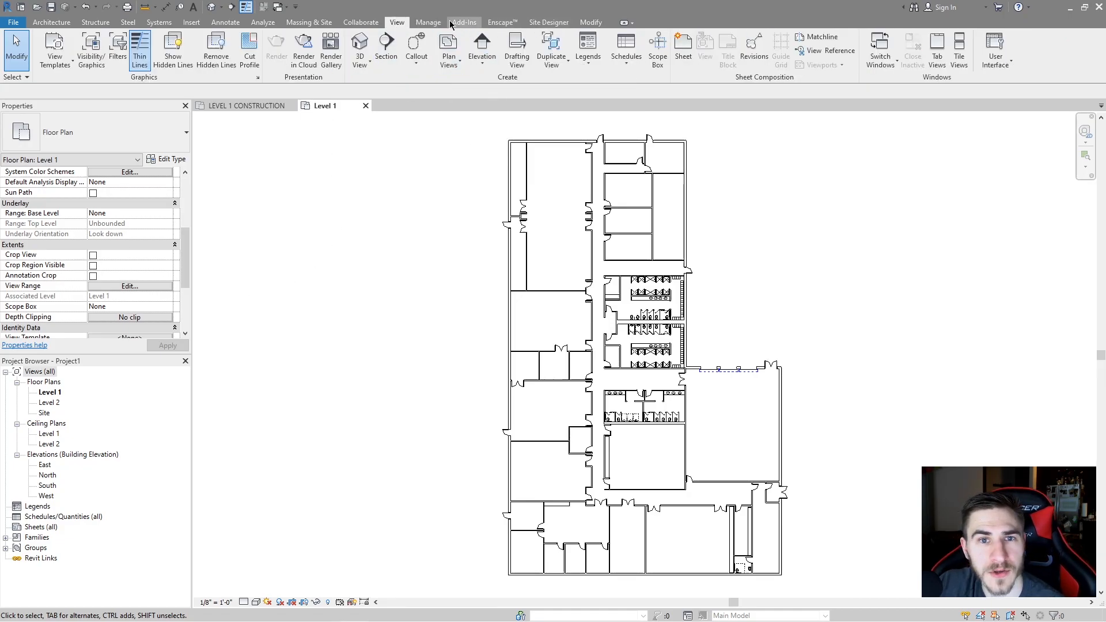
pyautogui.click(626, 57)
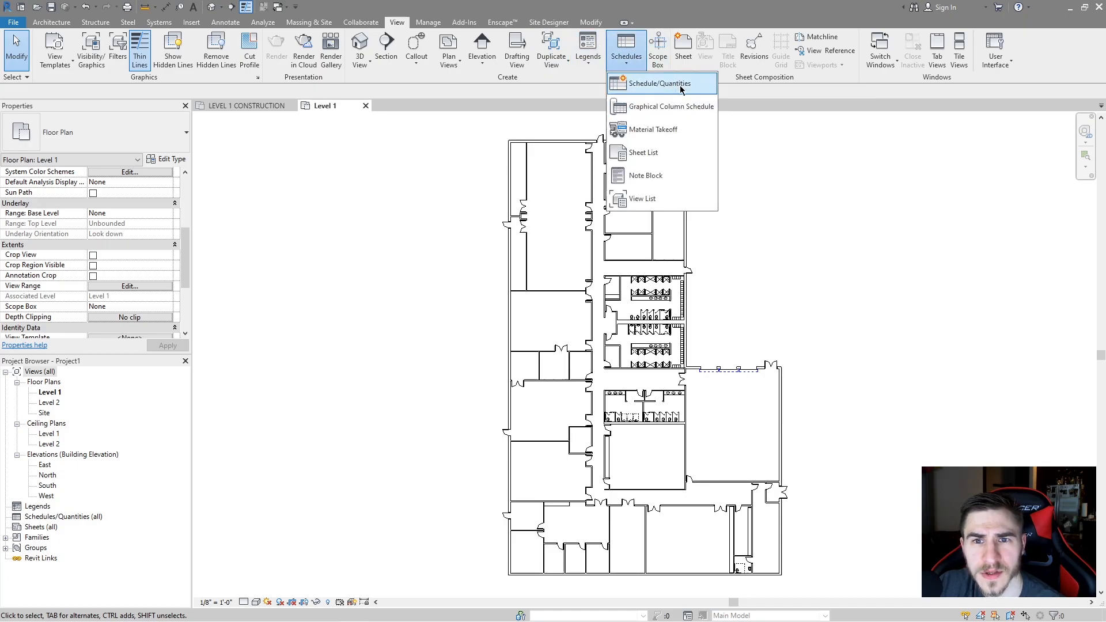
pyautogui.click(657, 85)
pyautogui.scroll(-1, 480, 312)
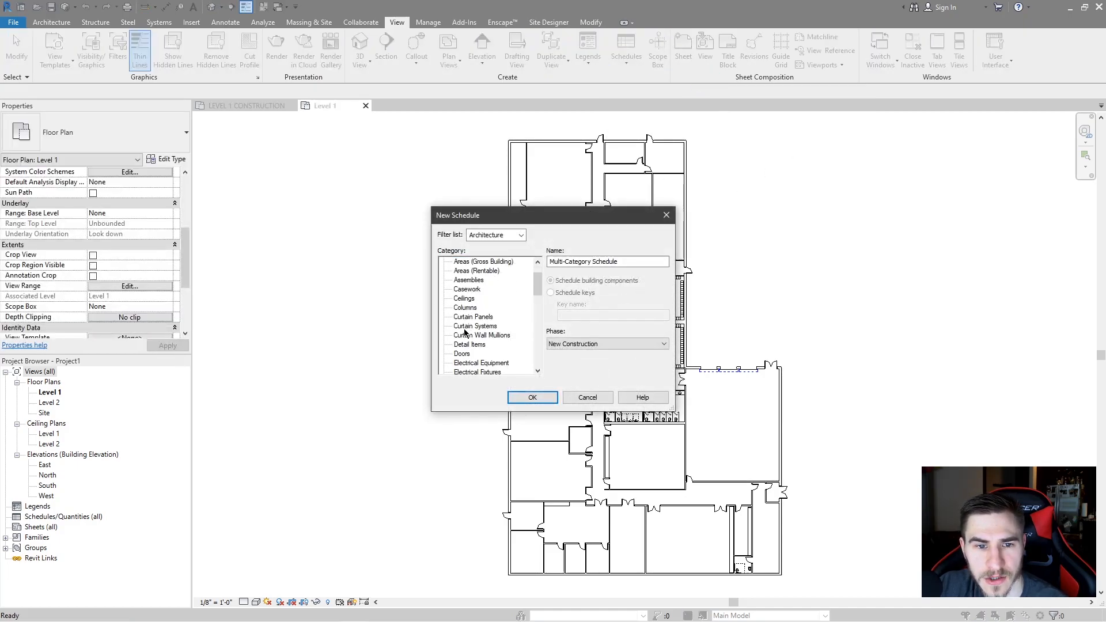
pyautogui.click(462, 353)
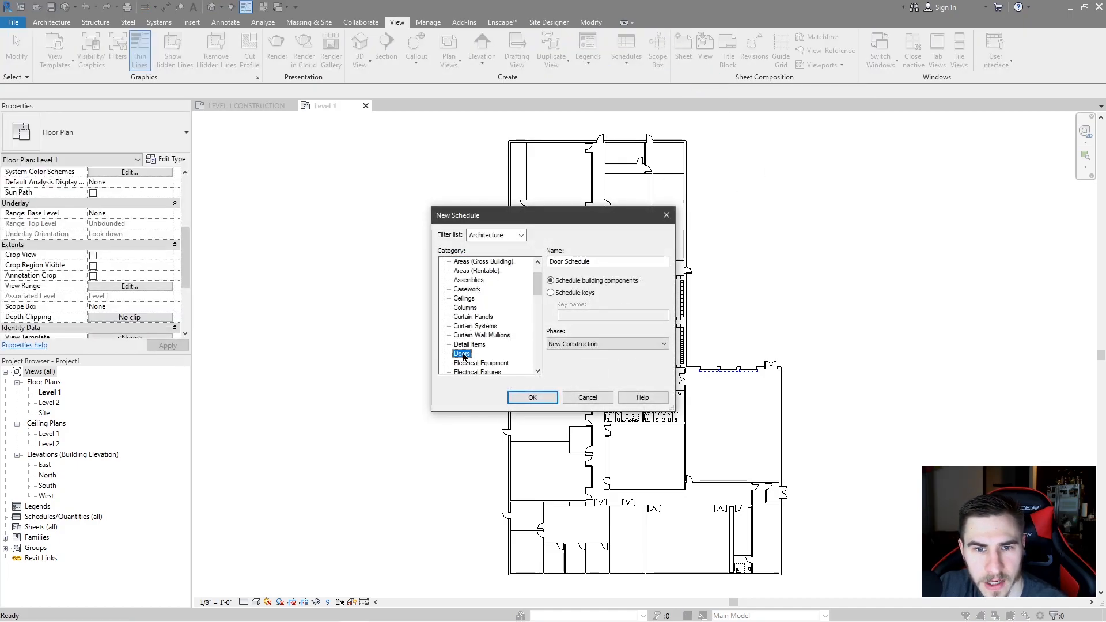
pyautogui.click(532, 397)
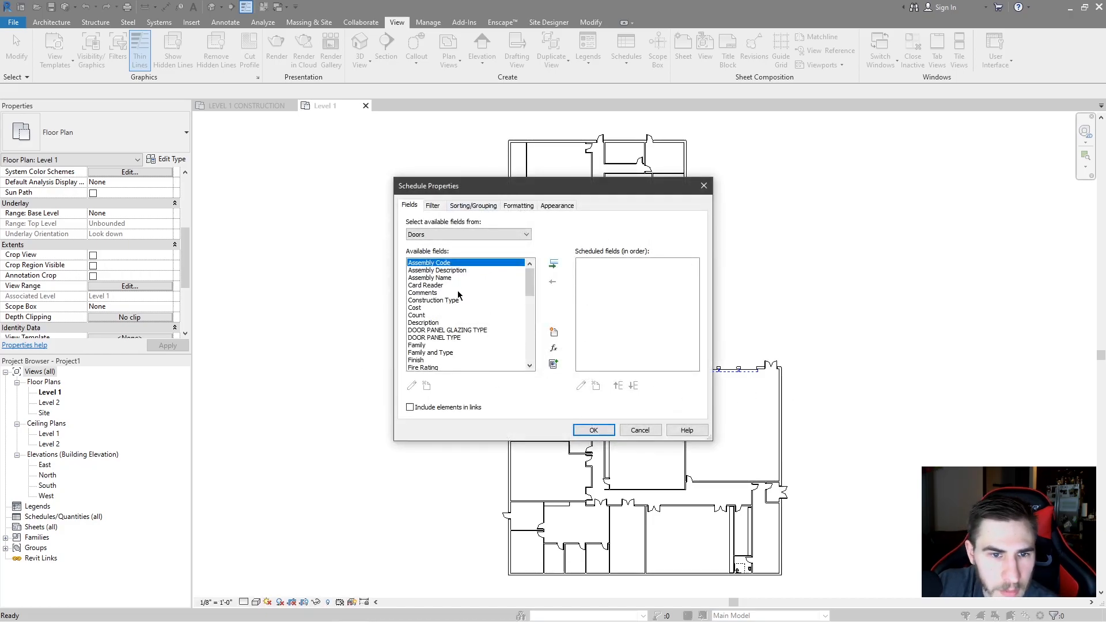
# Step: Add the Type and Thickness fields to the door schedule
pyautogui.scroll(-1, 473, 288)
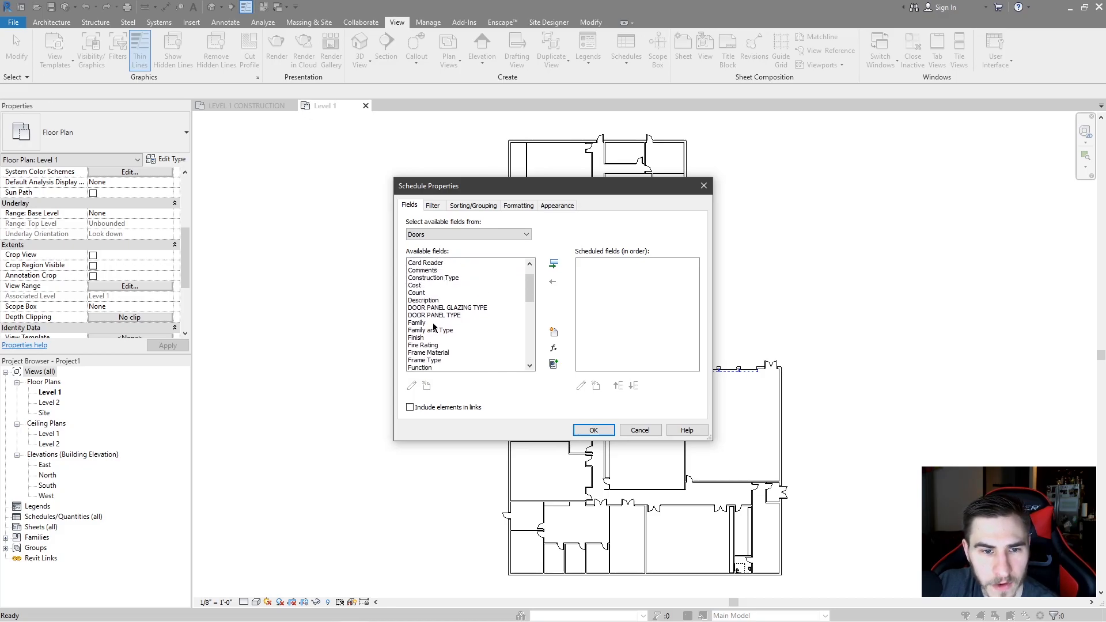
pyautogui.click(452, 330)
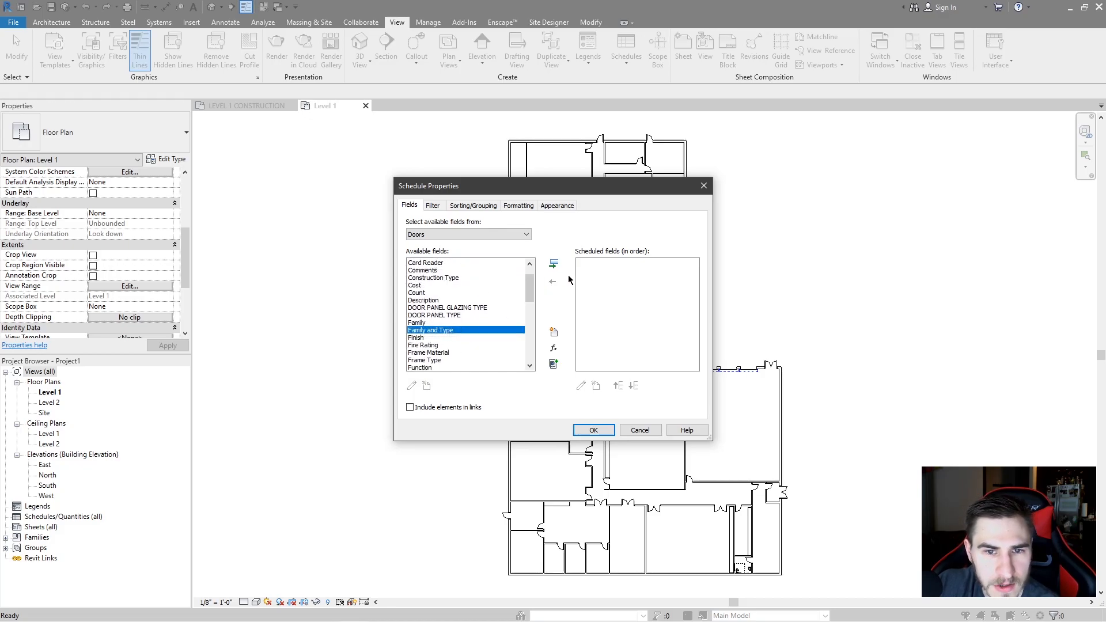
pyautogui.scroll(-1, 462, 324)
pyautogui.scroll(-6, 461, 324)
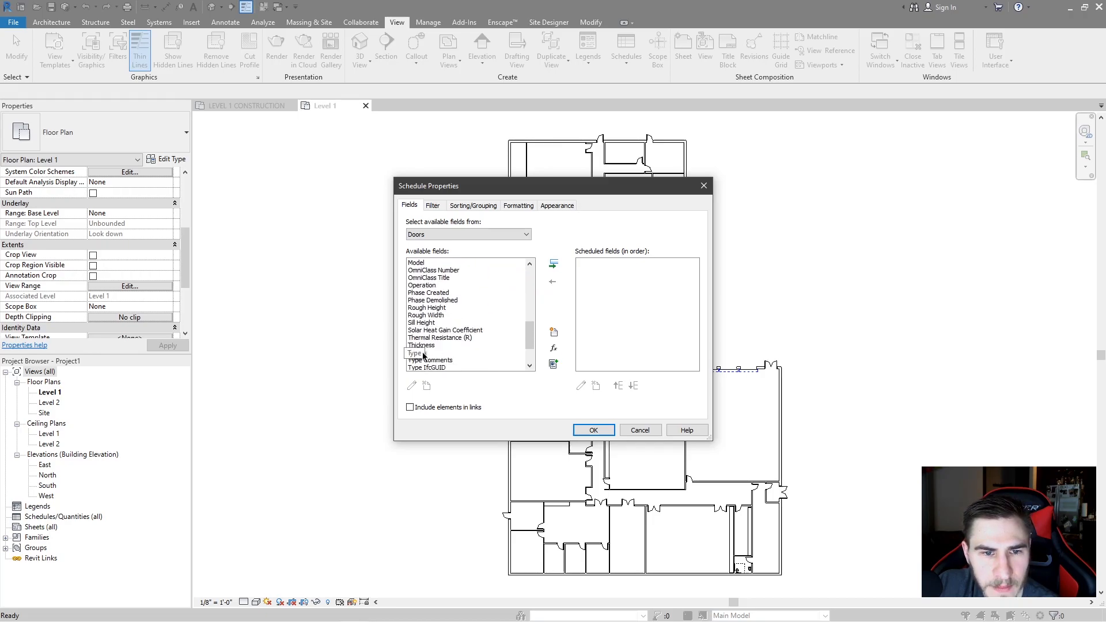
pyautogui.click(418, 353)
pyautogui.doubleClick(417, 352)
pyautogui.click(418, 345)
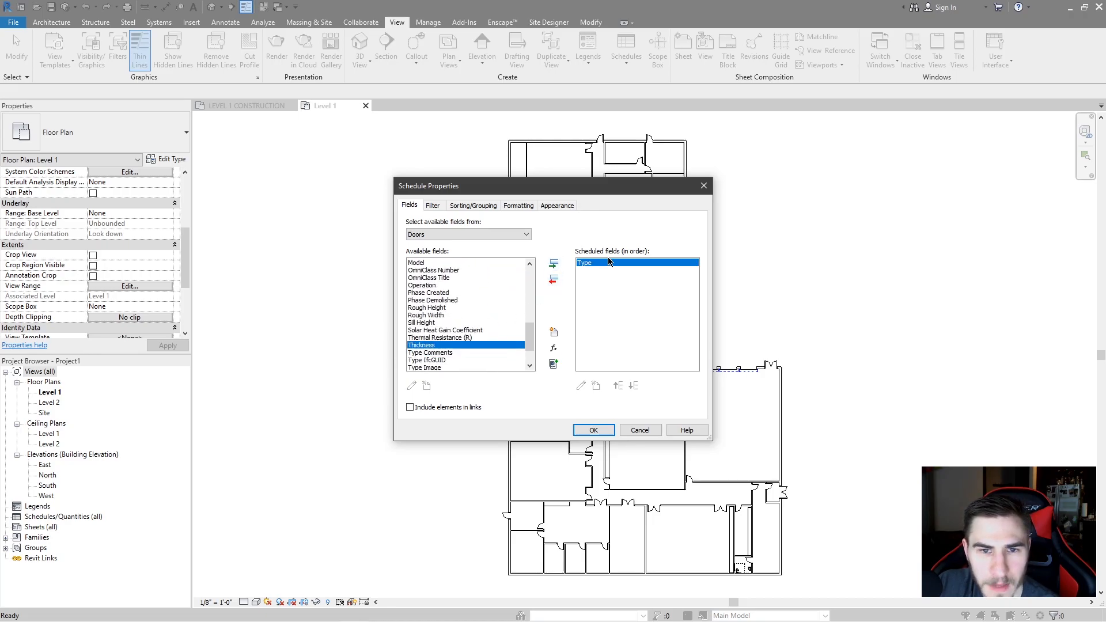
pyautogui.click(554, 264)
# Step: Add the Width and Height fields to the door schedule after Thickness
pyautogui.scroll(1, 463, 312)
pyautogui.scroll(8, 463, 313)
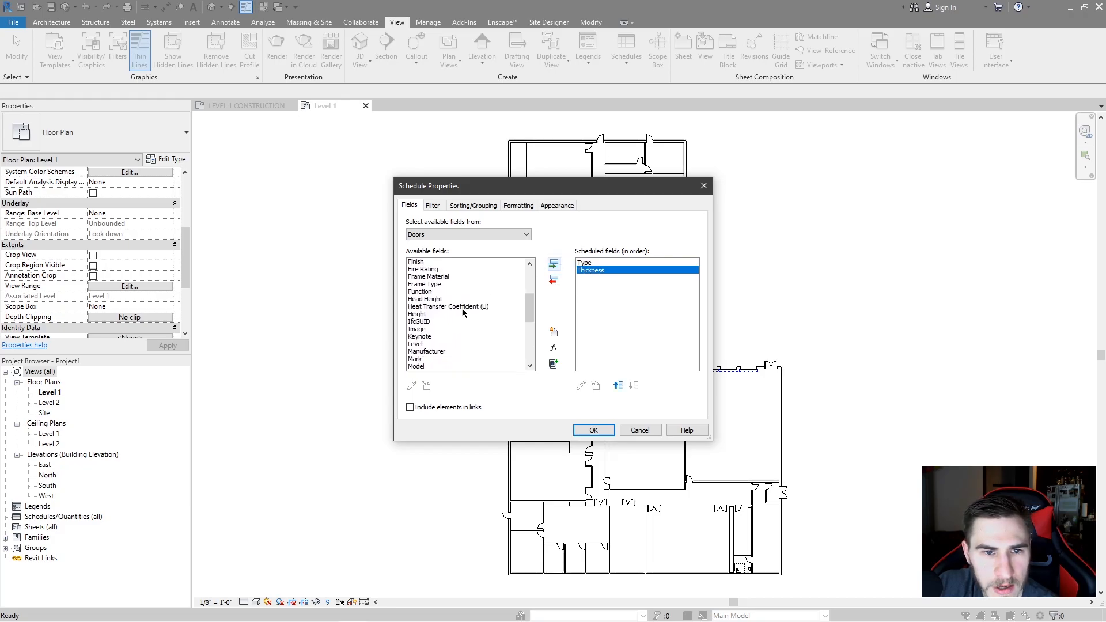
pyautogui.scroll(-10, 485, 295)
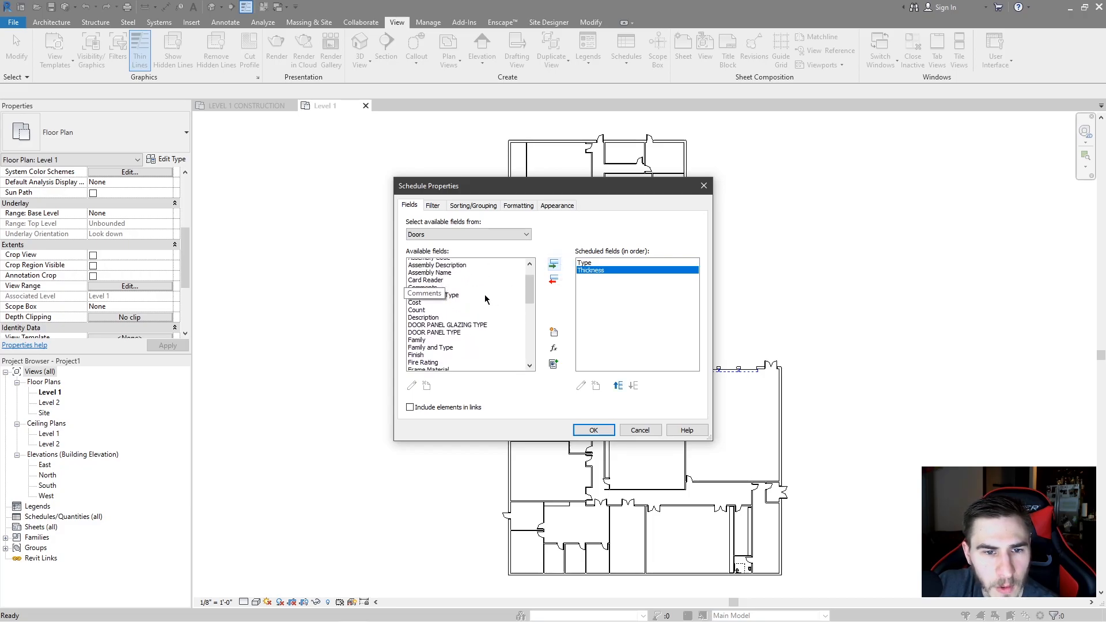
pyautogui.click(417, 360)
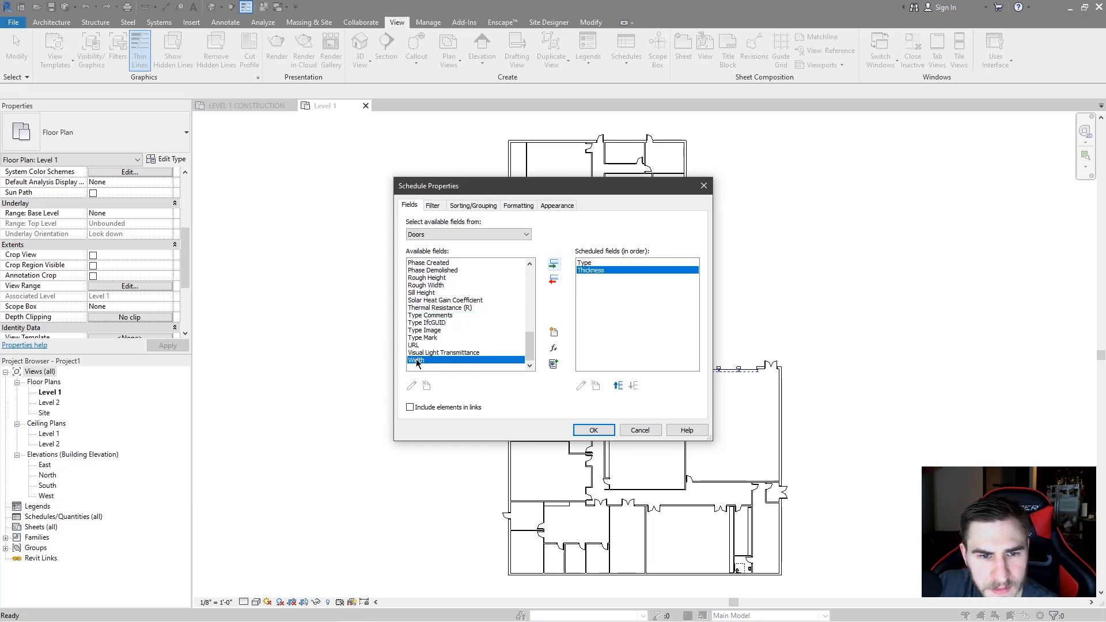
pyautogui.click(553, 264)
pyautogui.scroll(7, 455, 323)
pyautogui.scroll(-2, 448, 324)
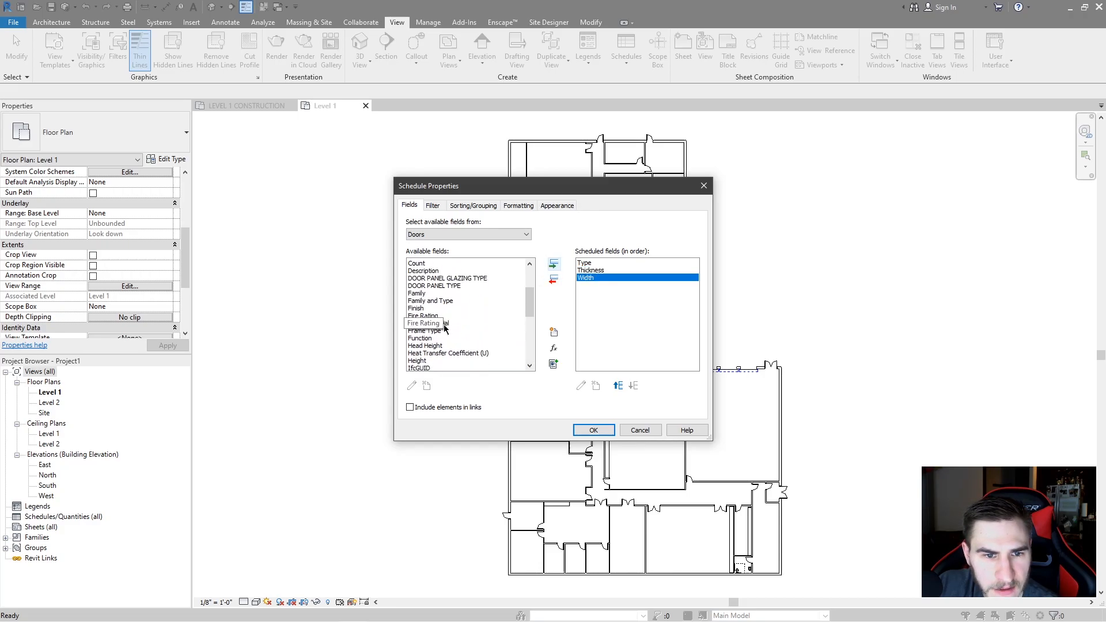
pyautogui.click(431, 323)
pyautogui.click(556, 268)
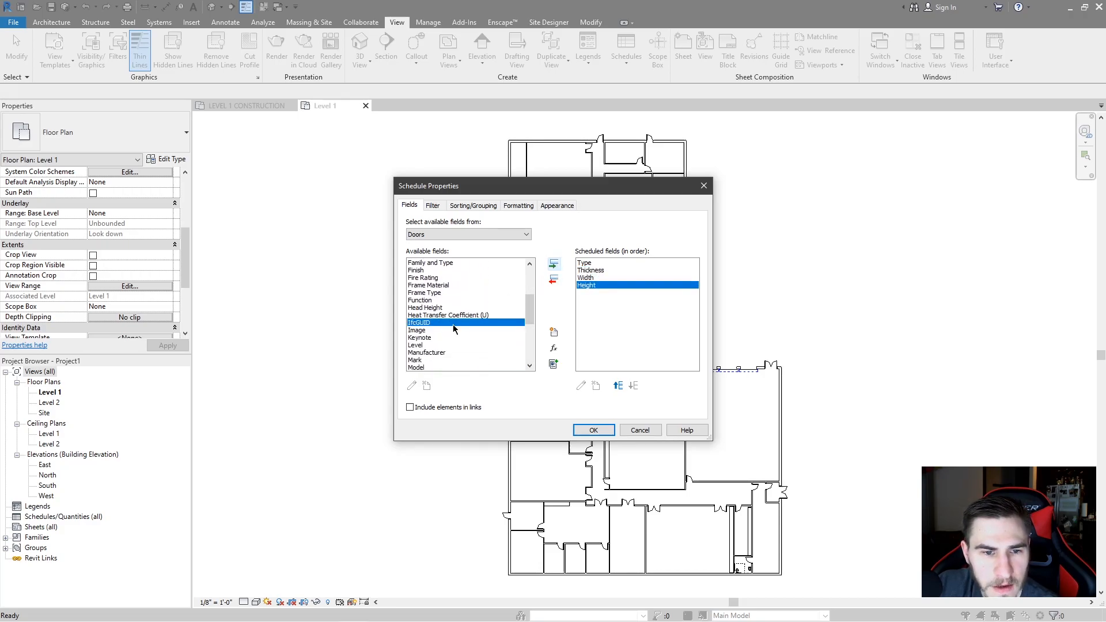
# Step: Add the Type Mark field to the door schedule after Height
pyautogui.scroll(-7, 453, 324)
pyautogui.scroll(-1, 455, 317)
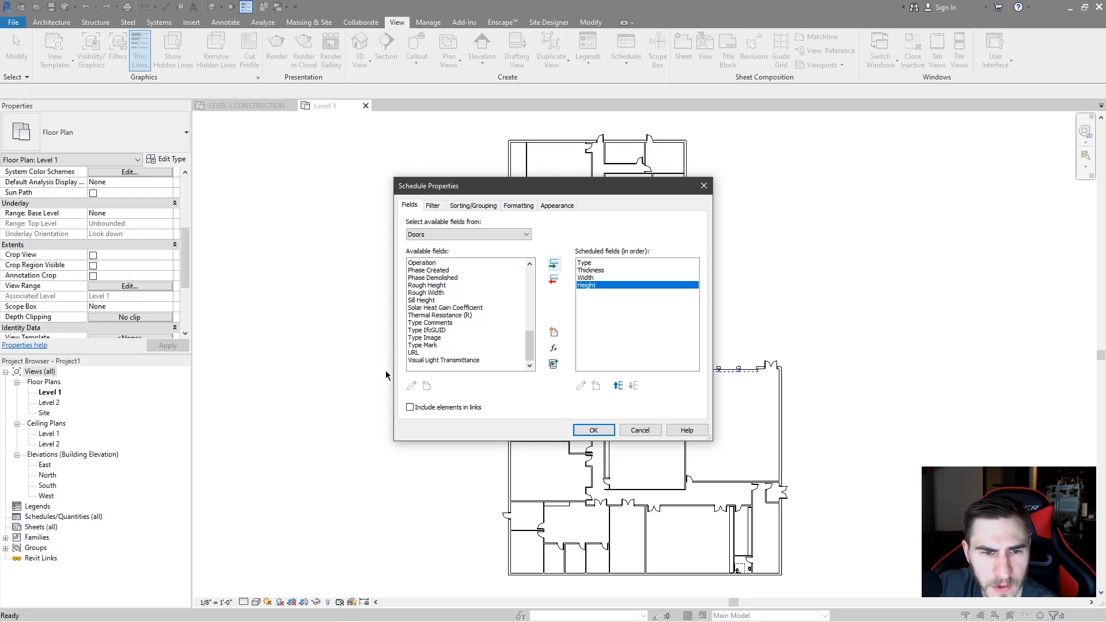
pyautogui.click(426, 346)
pyautogui.click(554, 264)
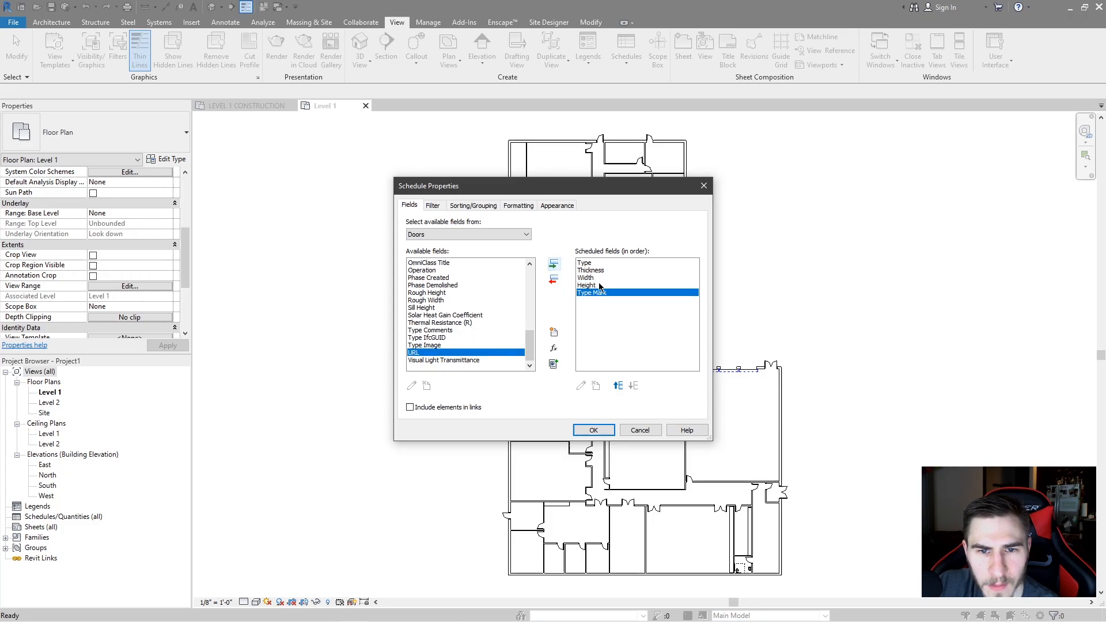
# Step: Move the Type Mark field to the start of the scheduled fields, ahead of Type
pyautogui.click(617, 386)
pyautogui.click(617, 386)
pyautogui.click(617, 386)
pyautogui.click(617, 386)
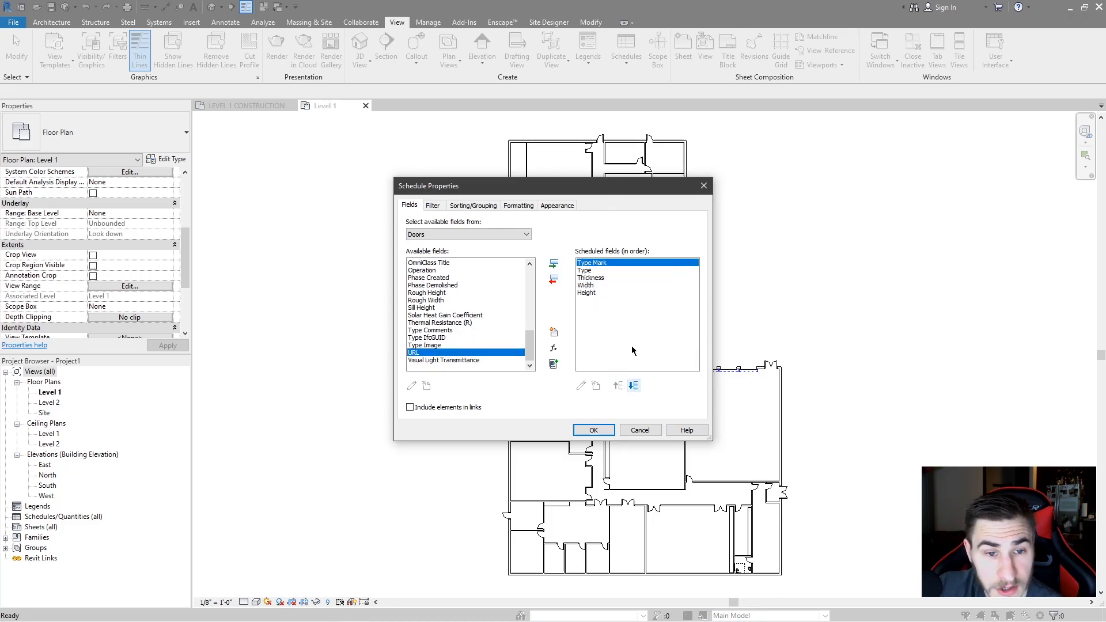
# Step: Add the Card Reader field to the door schedule and move it to the end, after Height
pyautogui.scroll(4, 491, 331)
pyautogui.scroll(6, 490, 331)
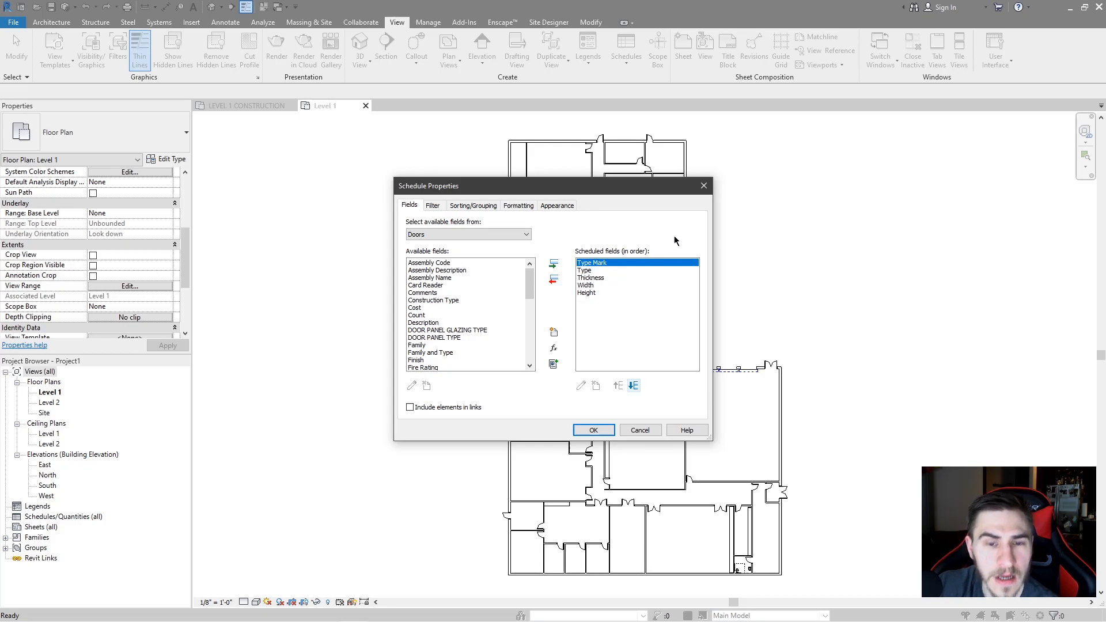
pyautogui.click(422, 287)
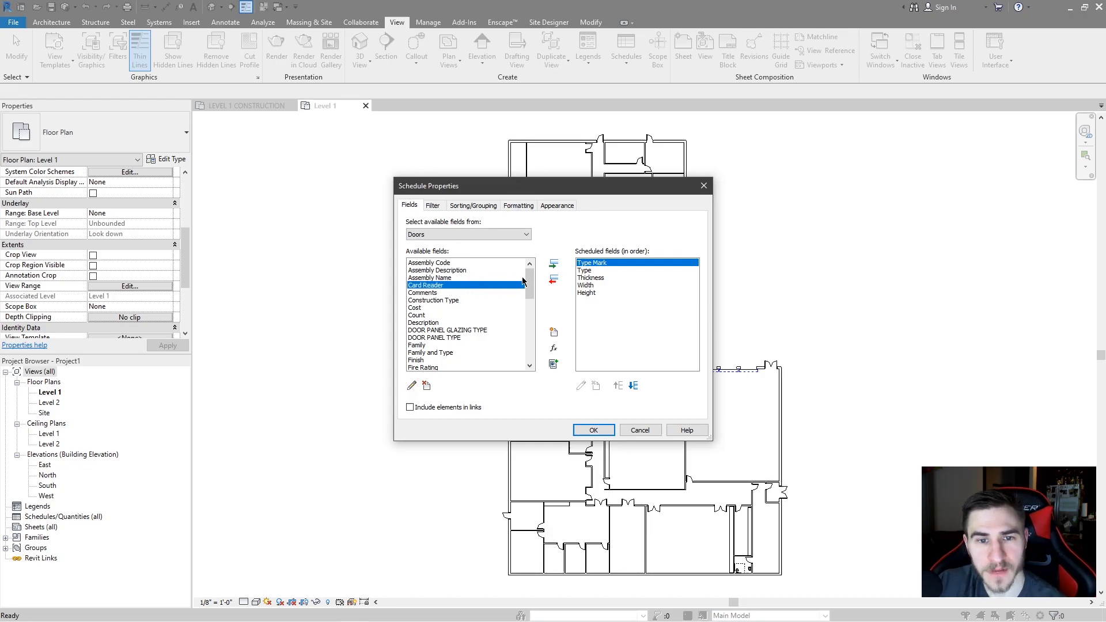
pyautogui.click(551, 264)
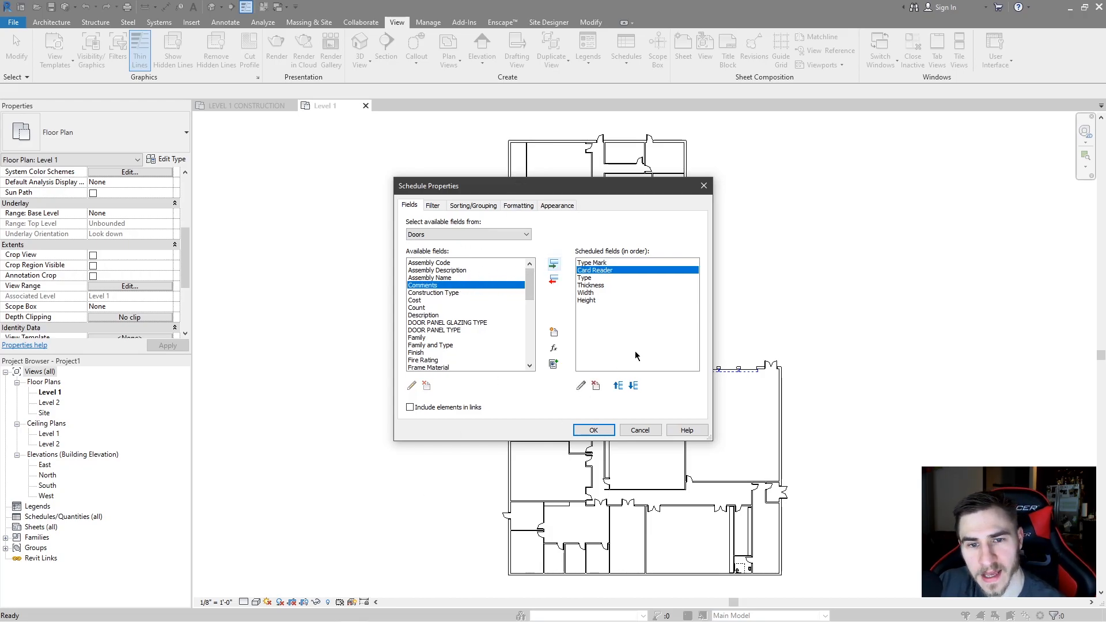
pyautogui.click(634, 385)
pyautogui.click(634, 386)
pyautogui.click(633, 385)
pyautogui.click(634, 385)
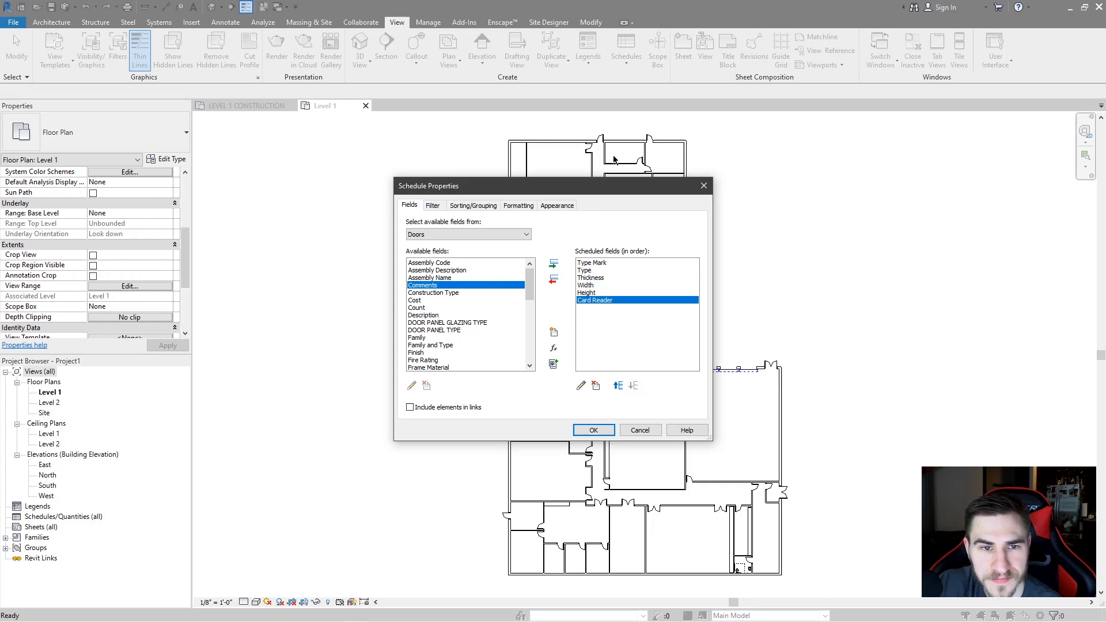
# Step: Sort the door schedule by Type Mark and create the schedule
pyautogui.click(433, 206)
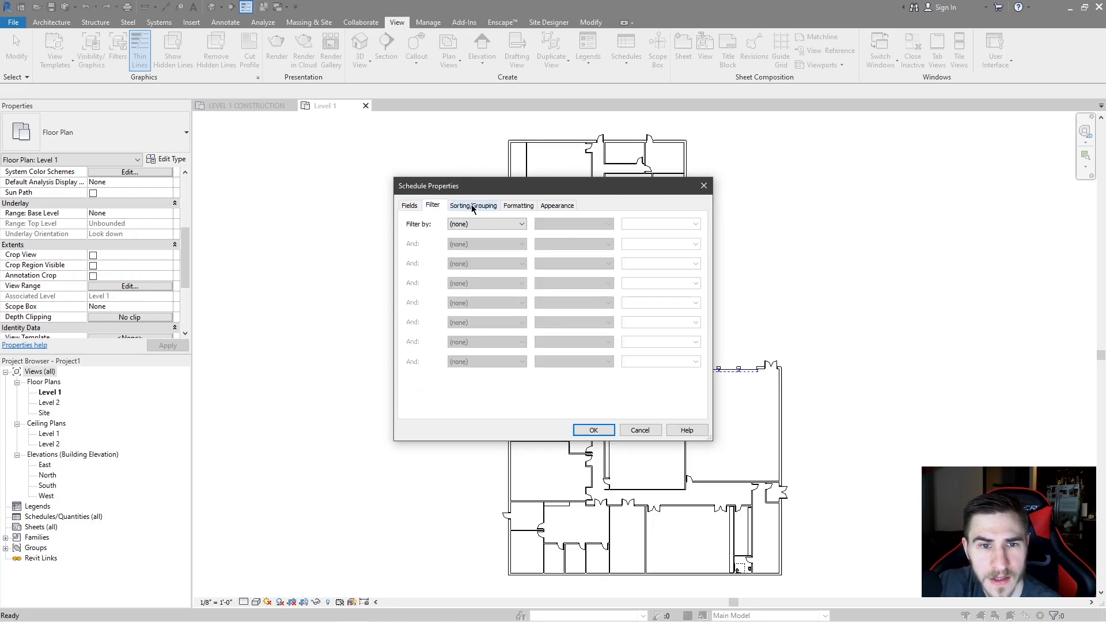
pyautogui.click(467, 205)
pyautogui.click(528, 230)
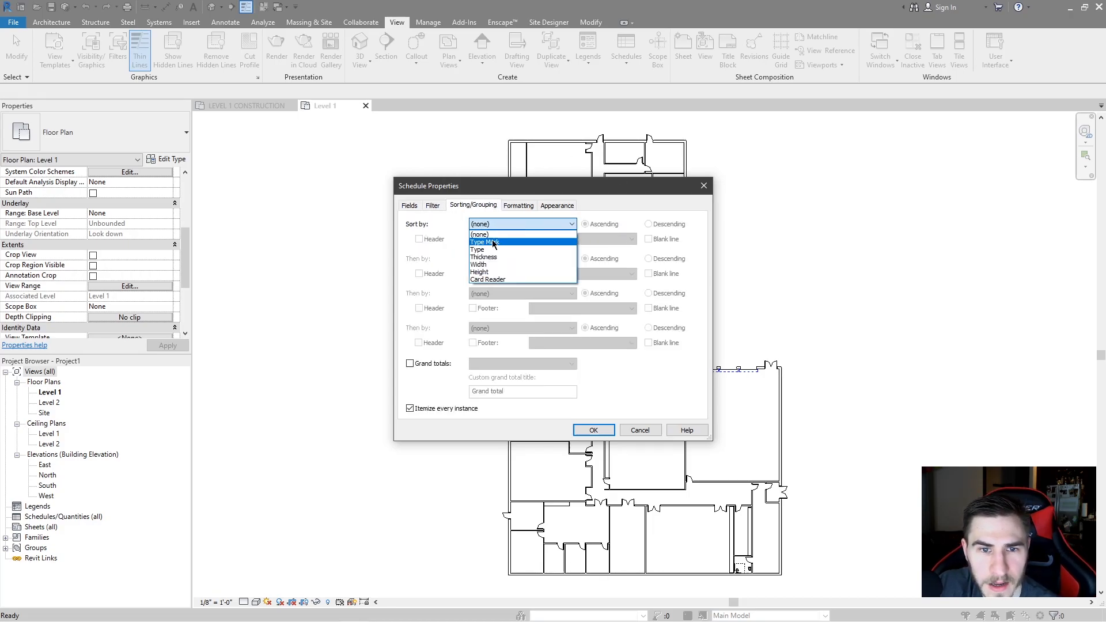
pyautogui.click(553, 241)
pyautogui.click(552, 259)
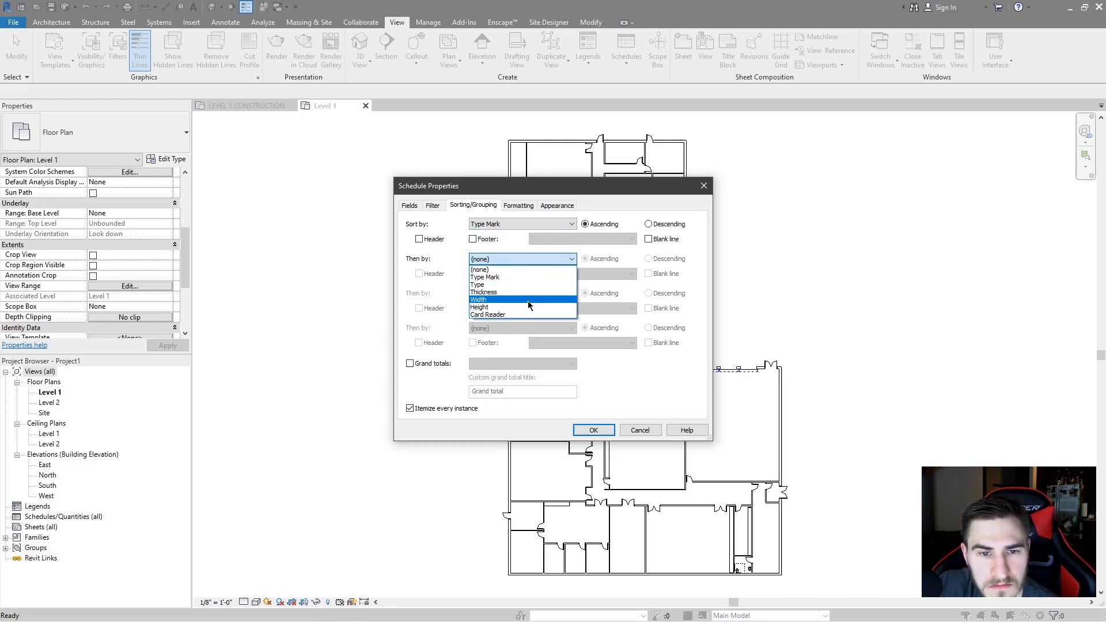
pyautogui.click(516, 208)
pyautogui.click(565, 205)
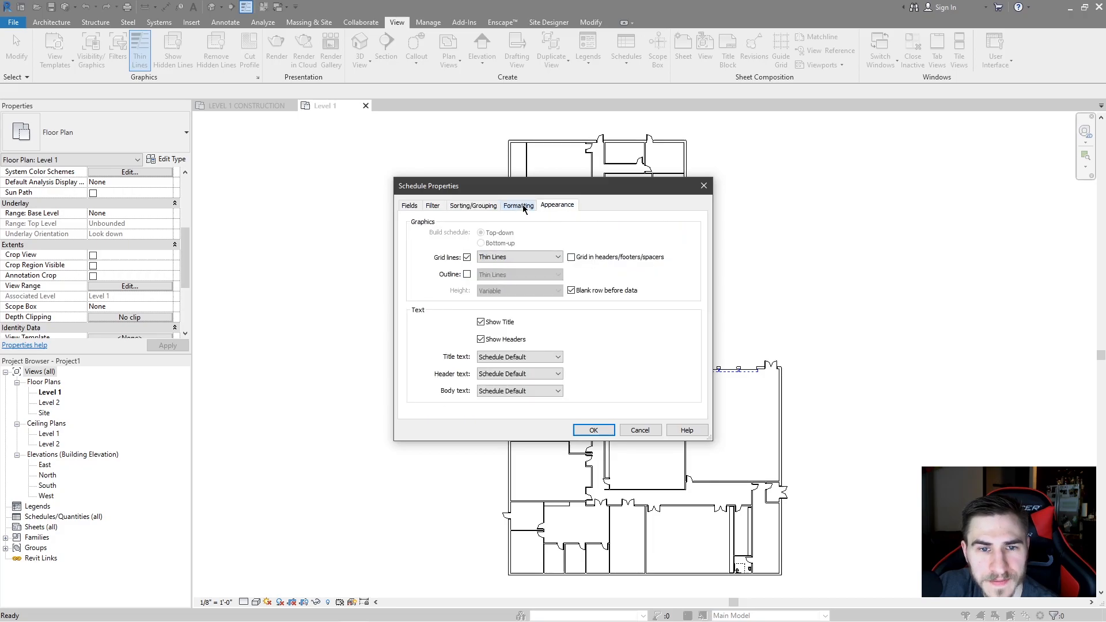
pyautogui.click(593, 430)
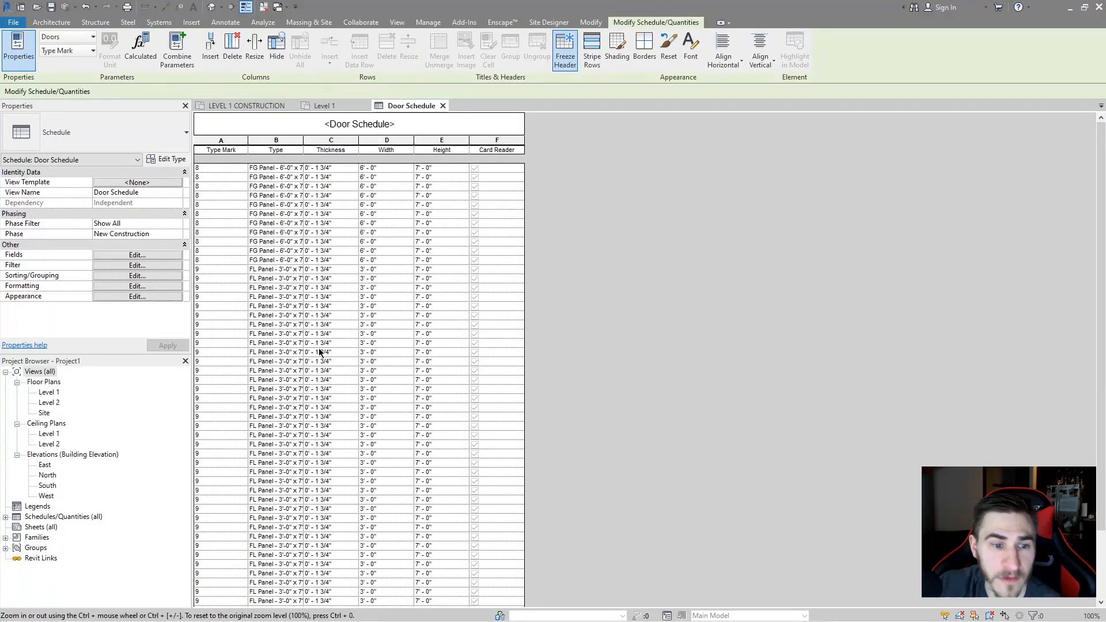
# Step: Widen the Type column of the door schedule so the full type names fit
pyautogui.scroll(-1, 328, 461)
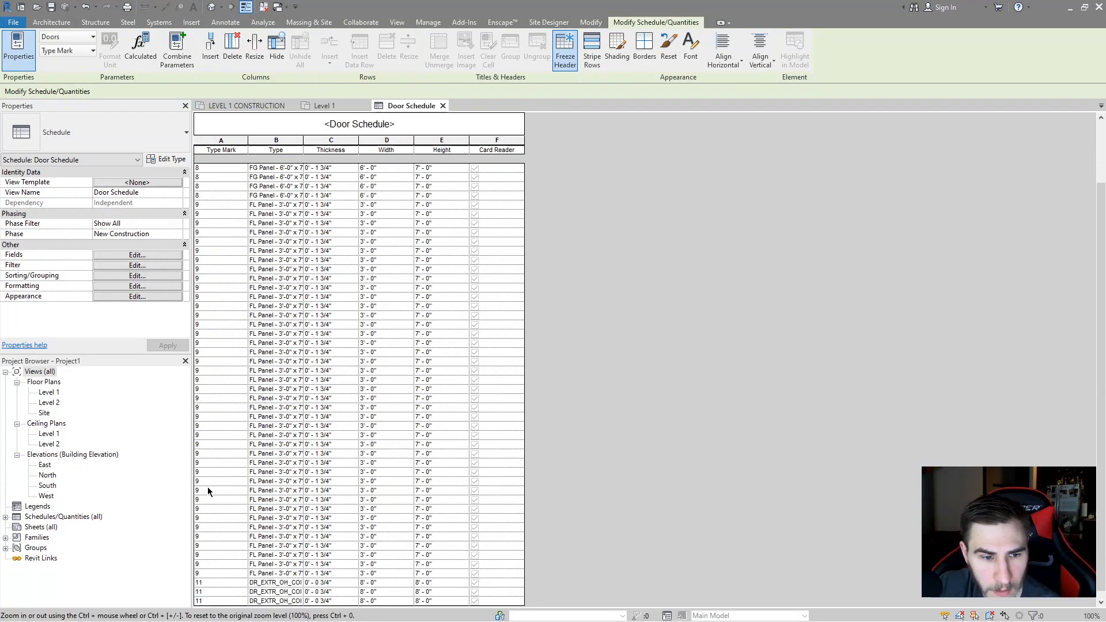
pyautogui.scroll(1, 229, 200)
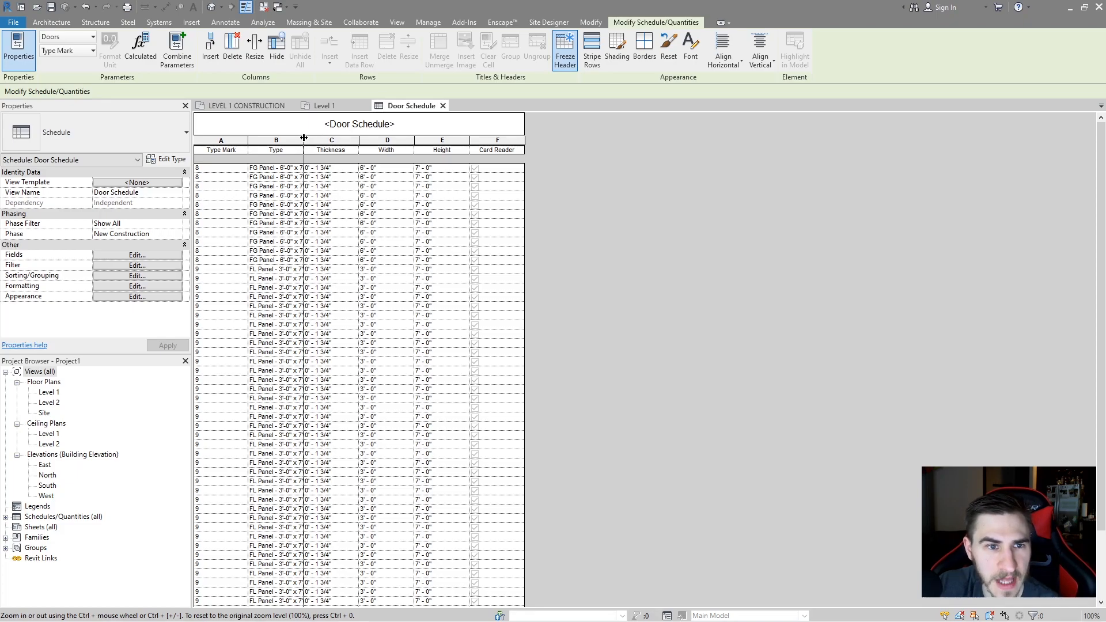
pyautogui.moveTo(304, 142); pyautogui.dragTo(375, 143)
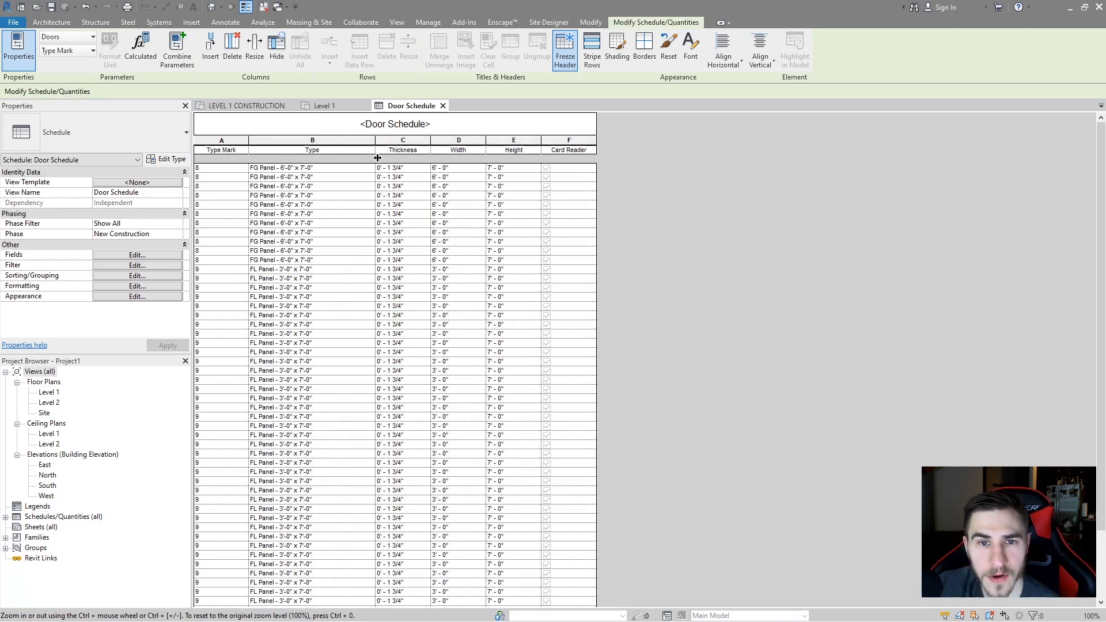
# Step: Look through the Card Reader column and tick Card Reader for the first FG Panel door in the schedule
pyautogui.scroll(-2, 560, 219)
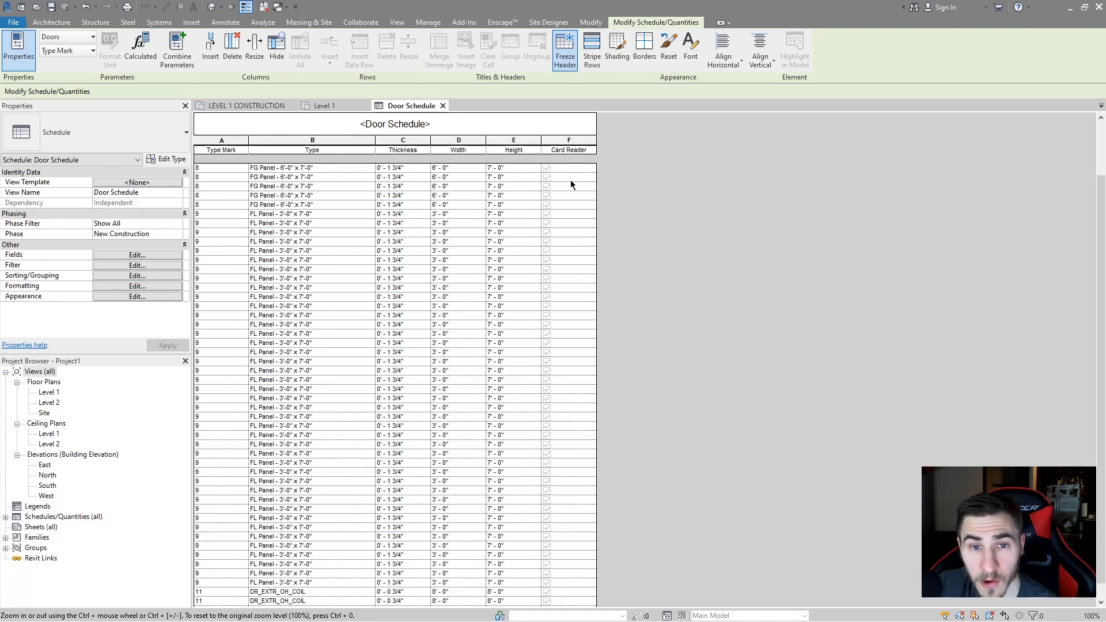
pyautogui.scroll(2, 562, 190)
pyautogui.scroll(-2, 562, 265)
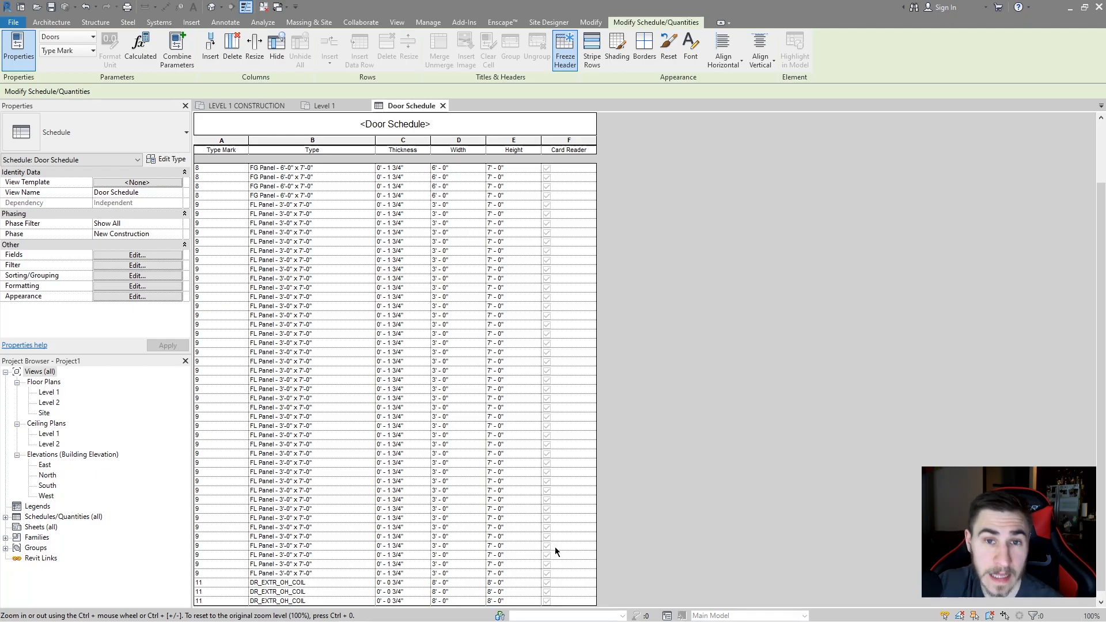
pyautogui.scroll(2, 541, 233)
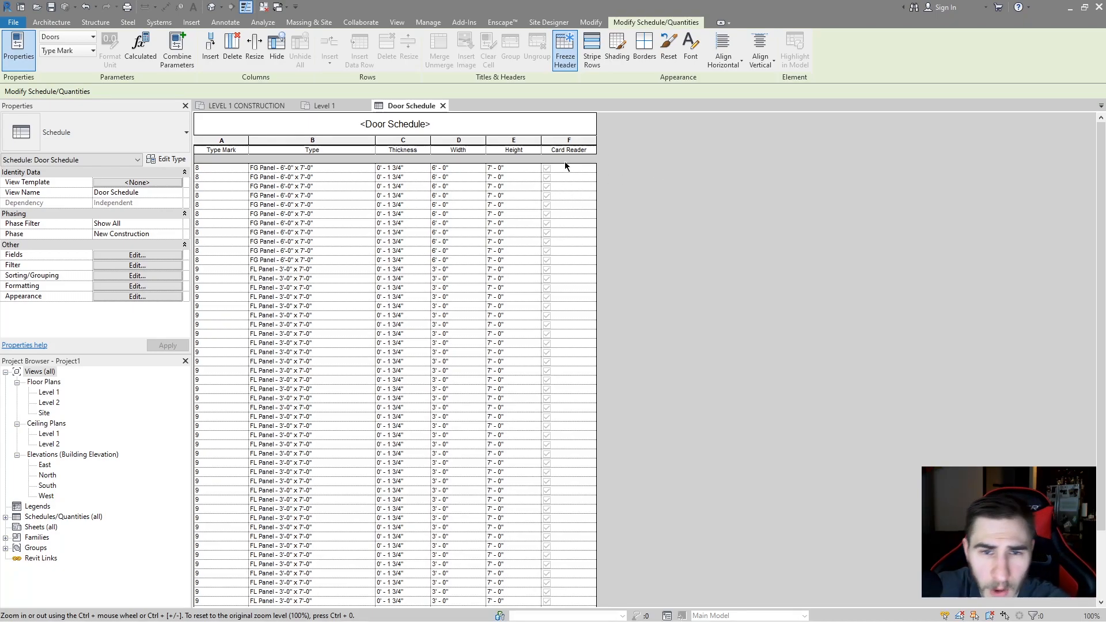
pyautogui.click(548, 168)
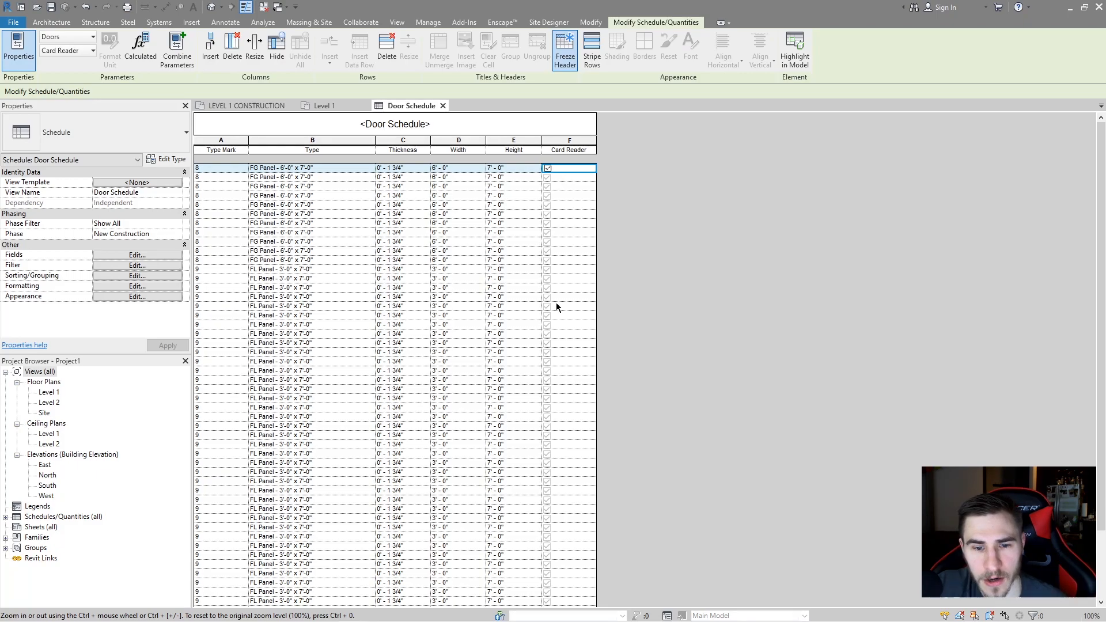
pyautogui.click(565, 181)
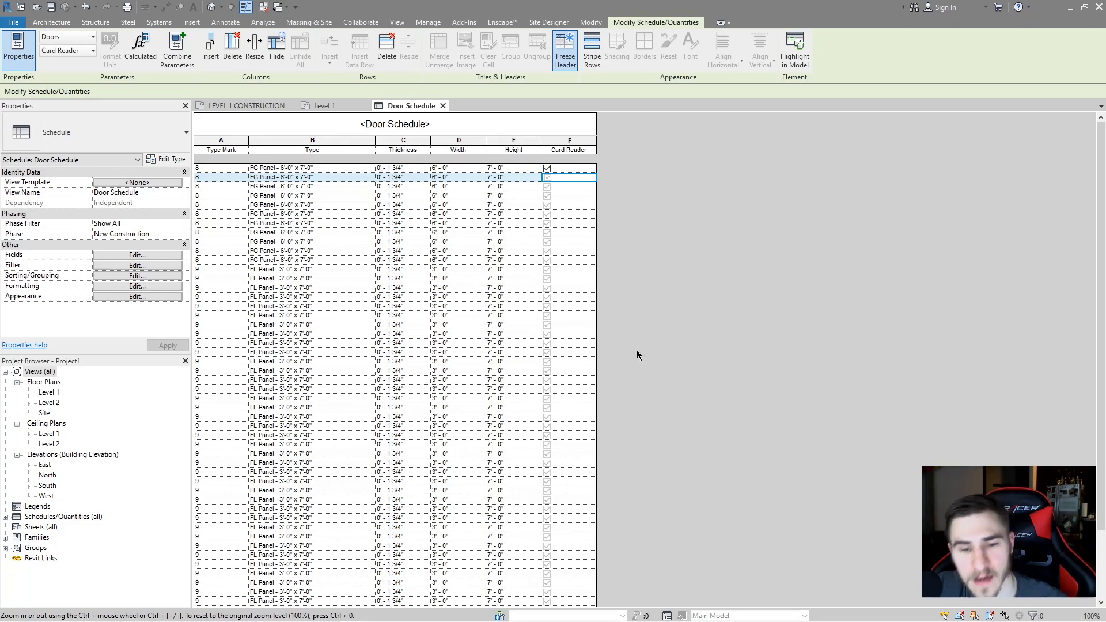
# Step: Try to change Card Reader for many doors at once, and tick it for the tenth and sixth FG Panel doors
pyautogui.scroll(-3, 599, 412)
pyautogui.moveTo(563, 601); pyautogui.dragTo(547, 168)
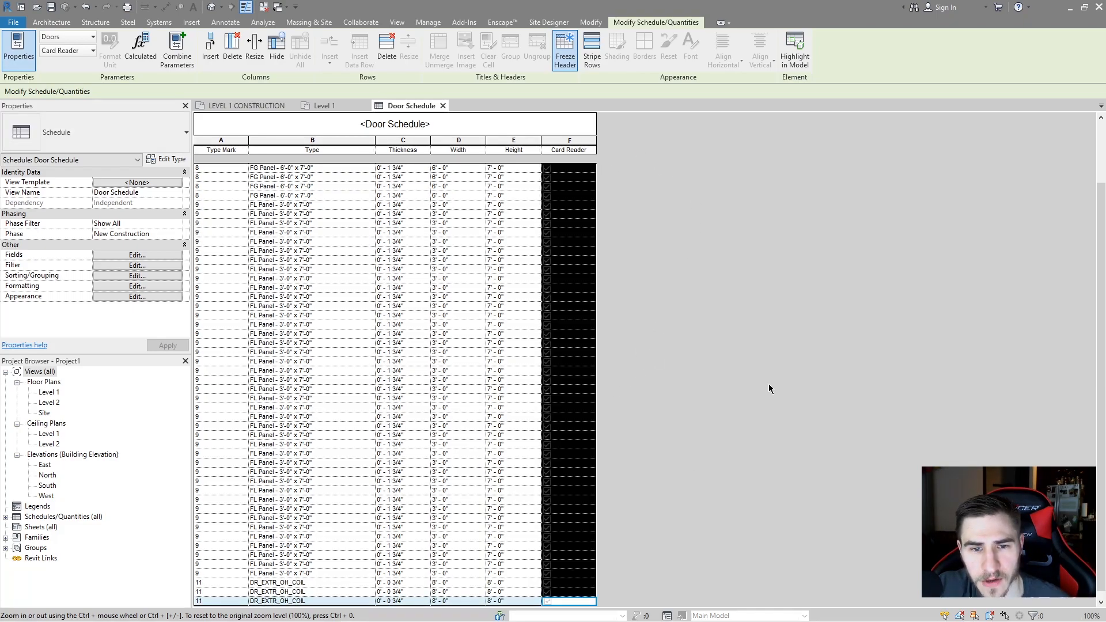
pyautogui.click(546, 185)
pyautogui.scroll(3, 595, 169)
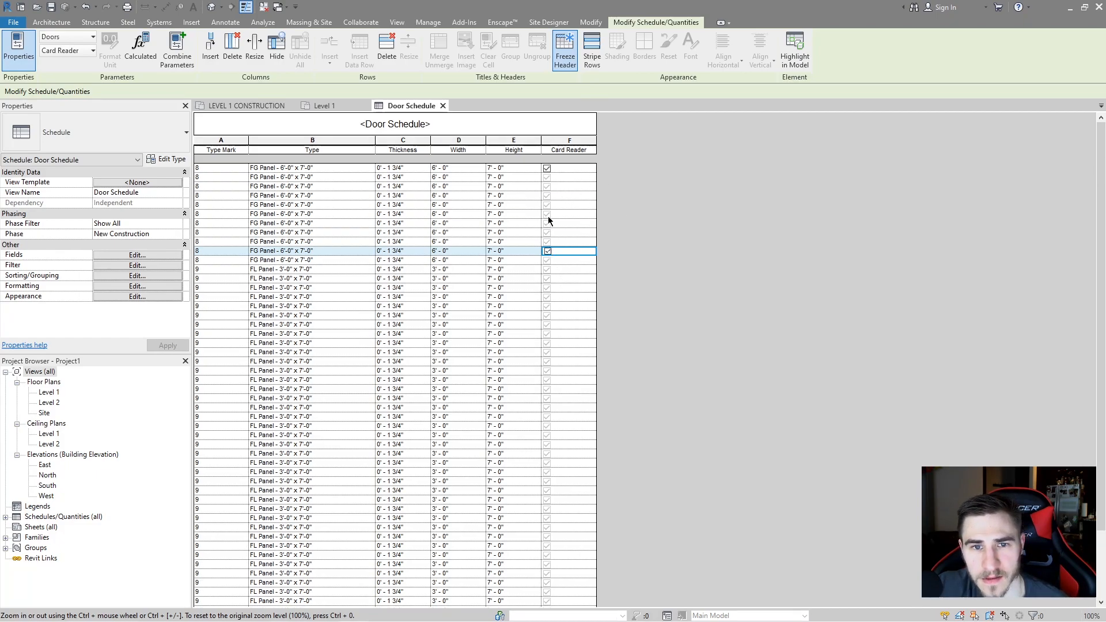
pyautogui.click(547, 214)
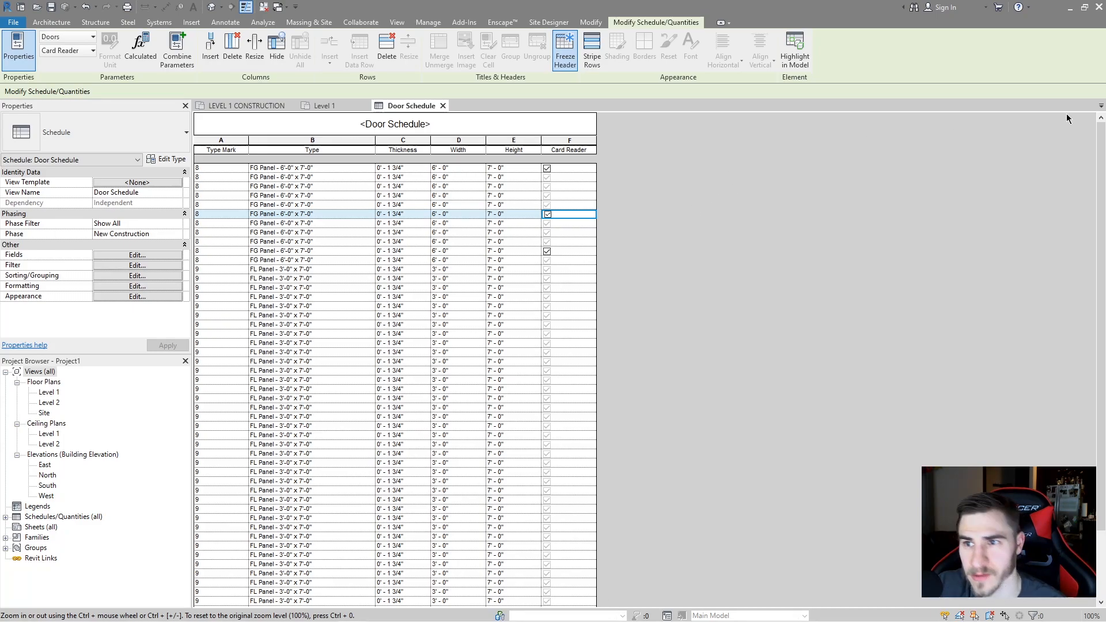
# Step: Switch to the Level 1 floor plan
pyautogui.click(316, 106)
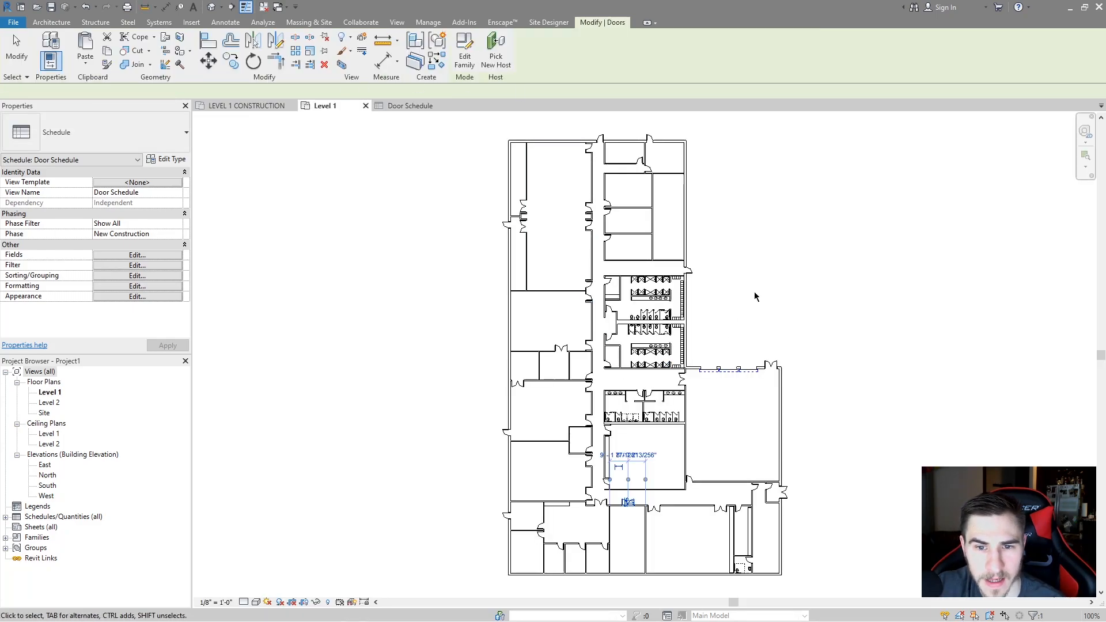
pyautogui.rightClick(609, 201)
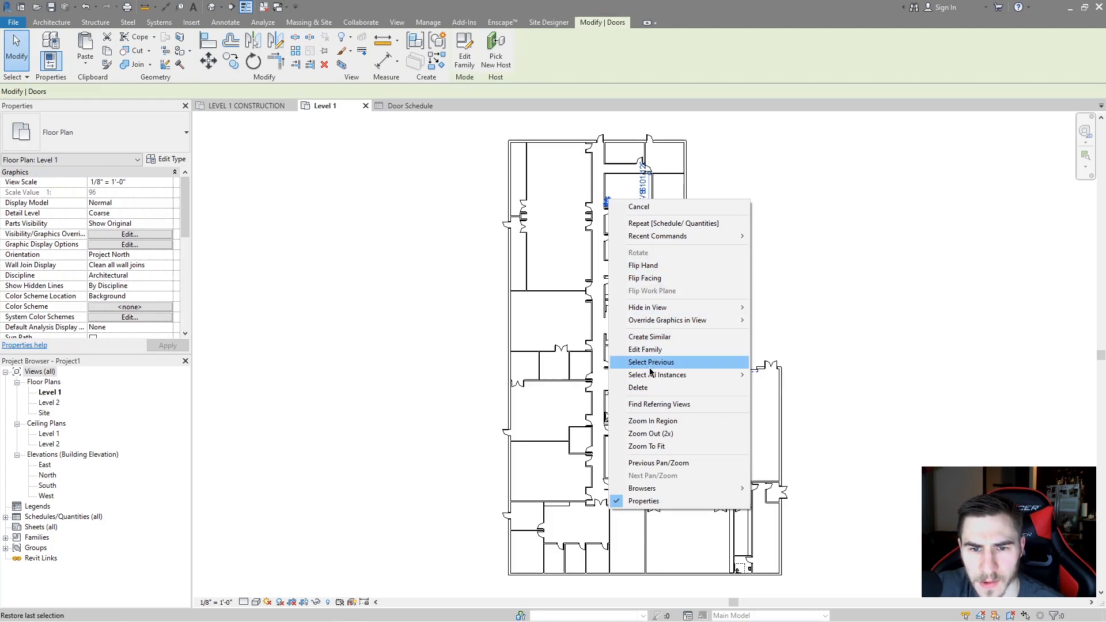
pyautogui.moveTo(662, 375)
pyautogui.click(789, 372)
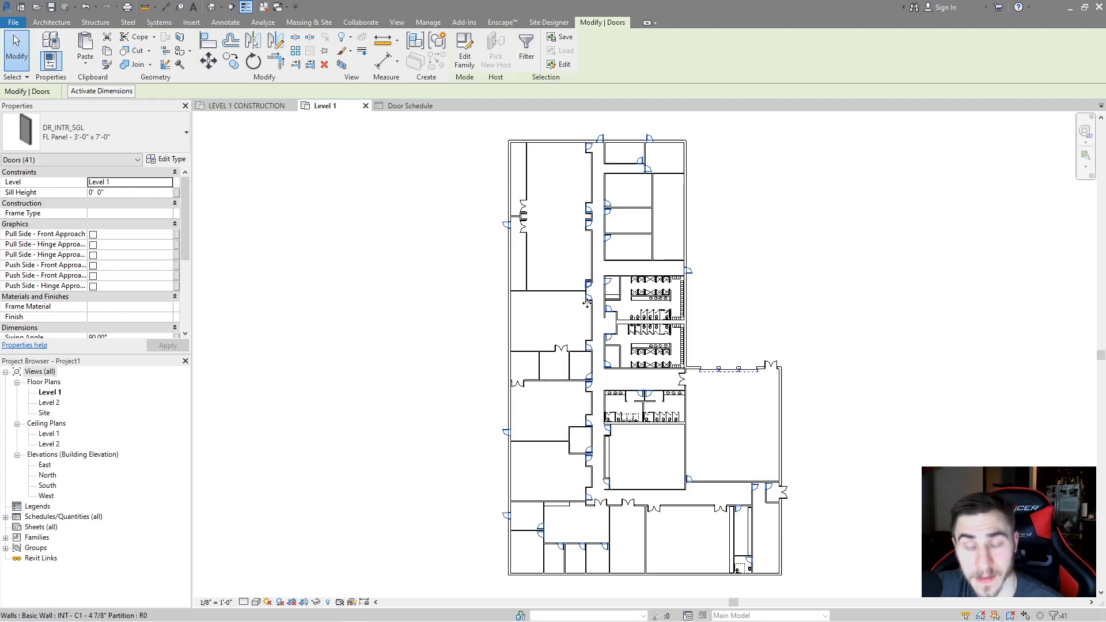
# Step: Select everything in the Level 1 plan and filter the selection down to the Doors category only
pyautogui.click(828, 261)
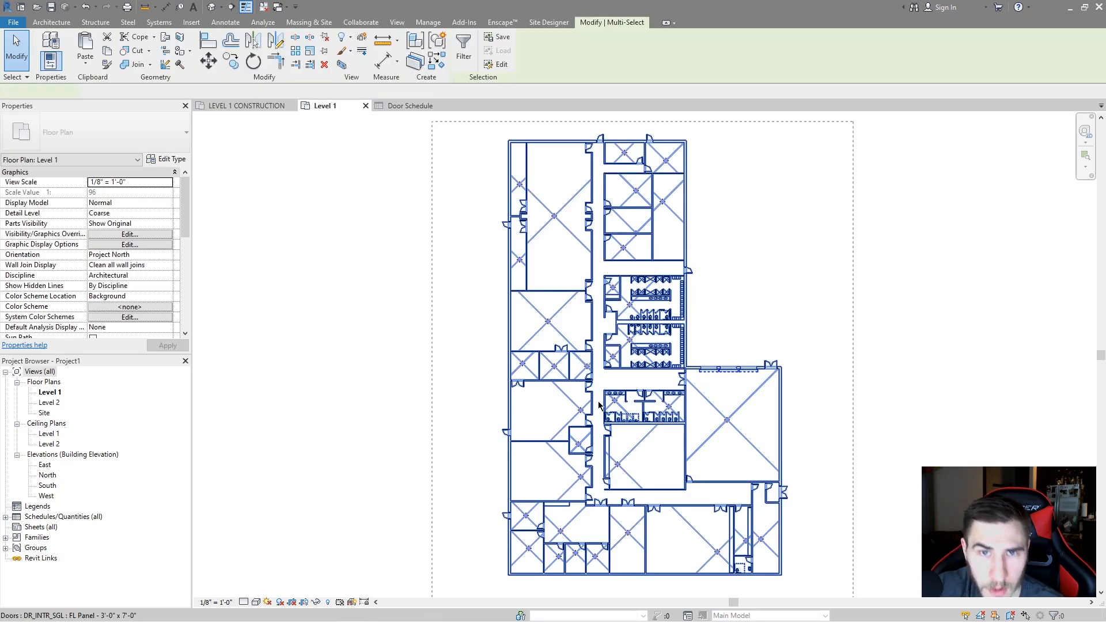
pyautogui.click(464, 51)
pyautogui.click(634, 261)
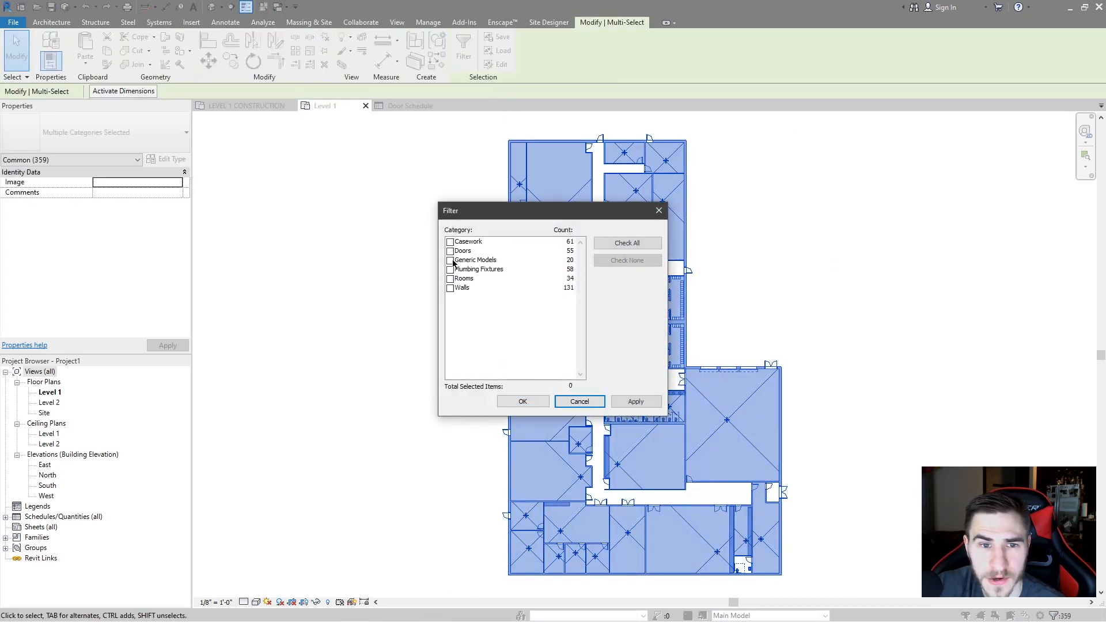
pyautogui.click(451, 251)
pyautogui.click(523, 401)
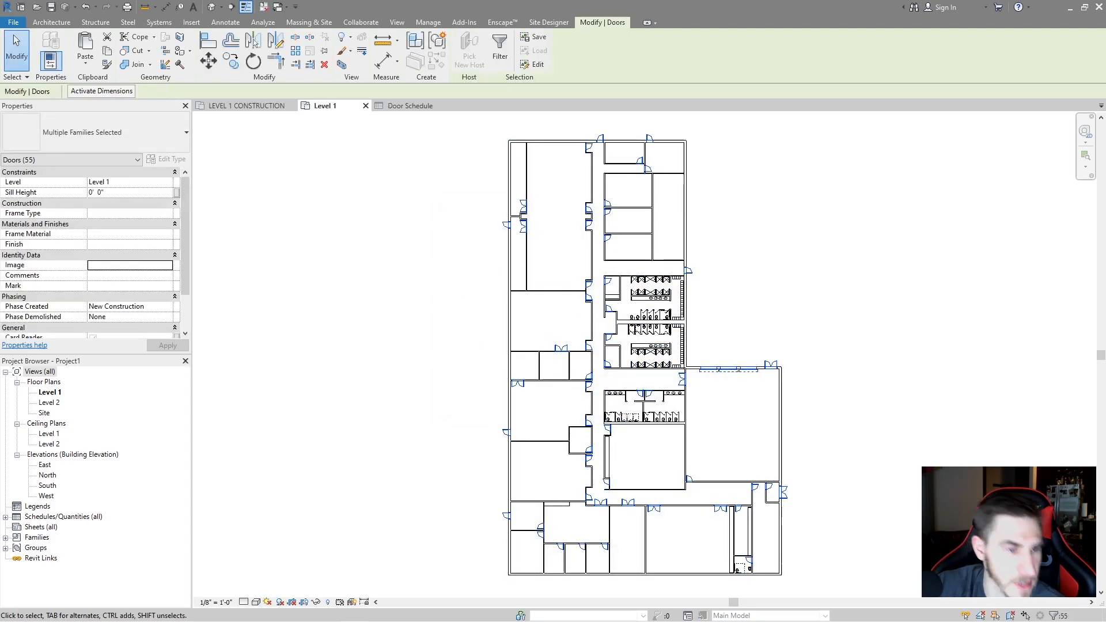
# Step: Set Card Reader to unchecked for all selected doors and clear the selection
pyautogui.scroll(-1, 90, 310)
pyautogui.click(93, 296)
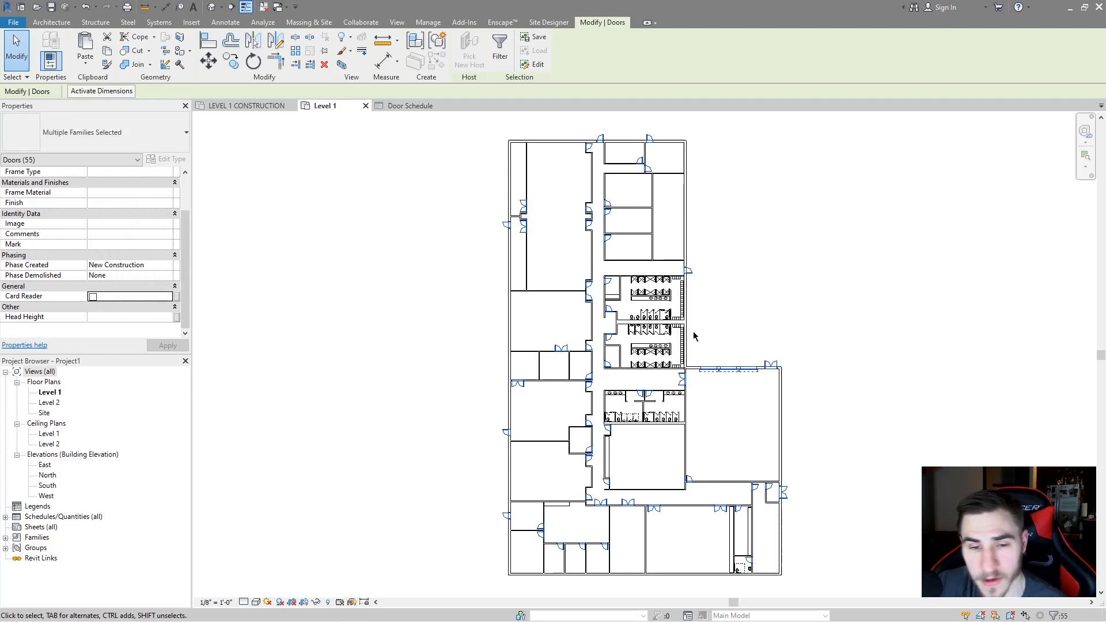
pyautogui.click(388, 358)
# Step: In the door schedule, tick Card Reader for the fourth and seventeenth FL Panel - 3'-0" x 7'-0" doors
pyautogui.click(420, 106)
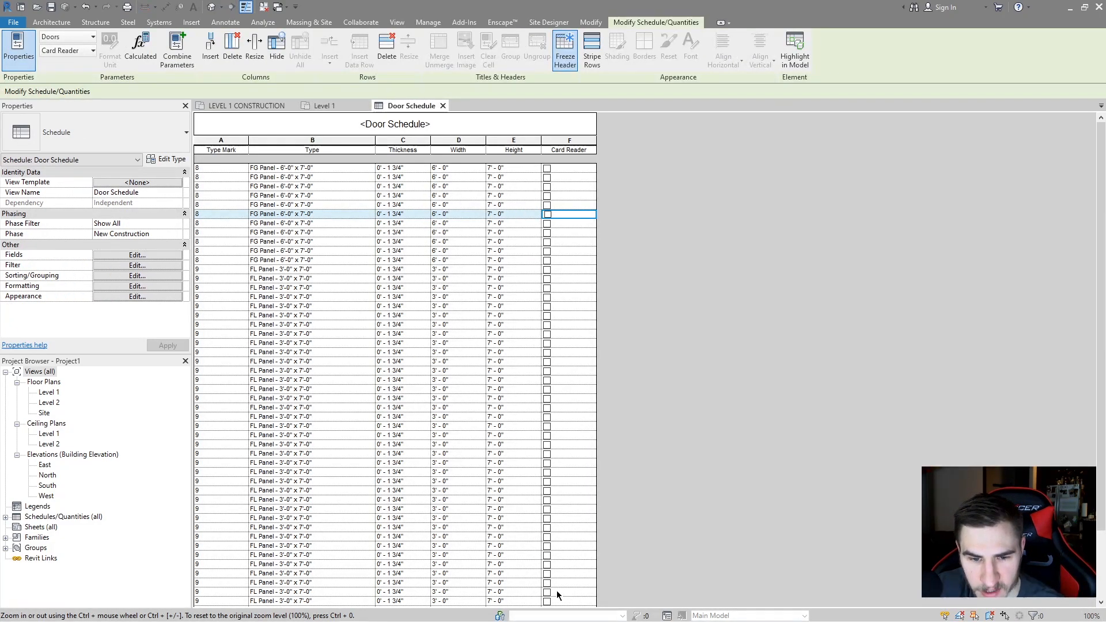
pyautogui.click(548, 296)
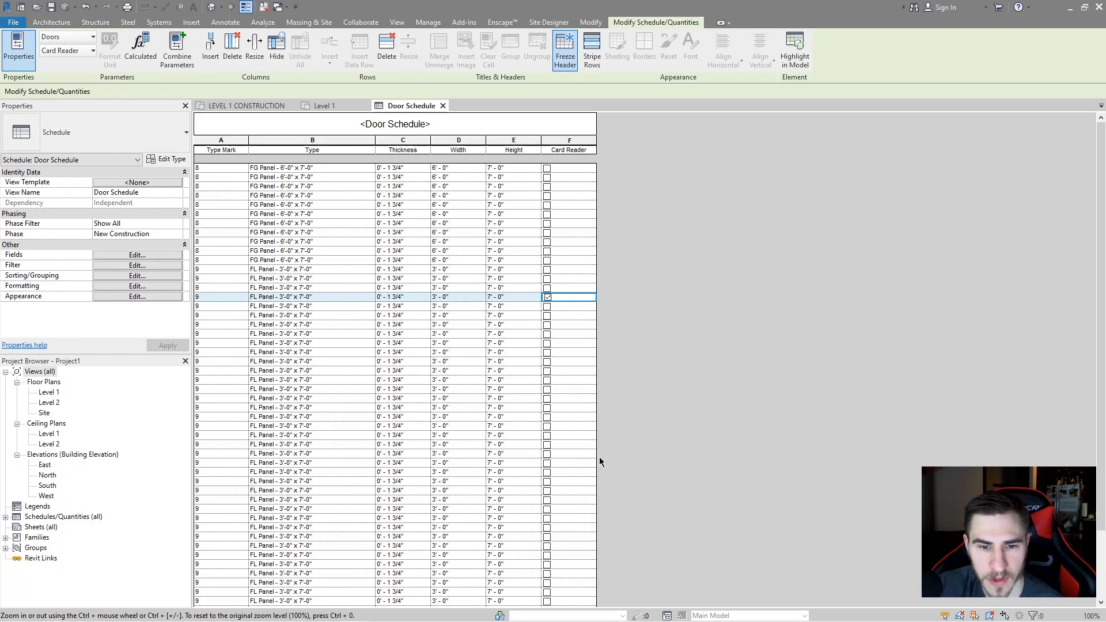
pyautogui.click(548, 417)
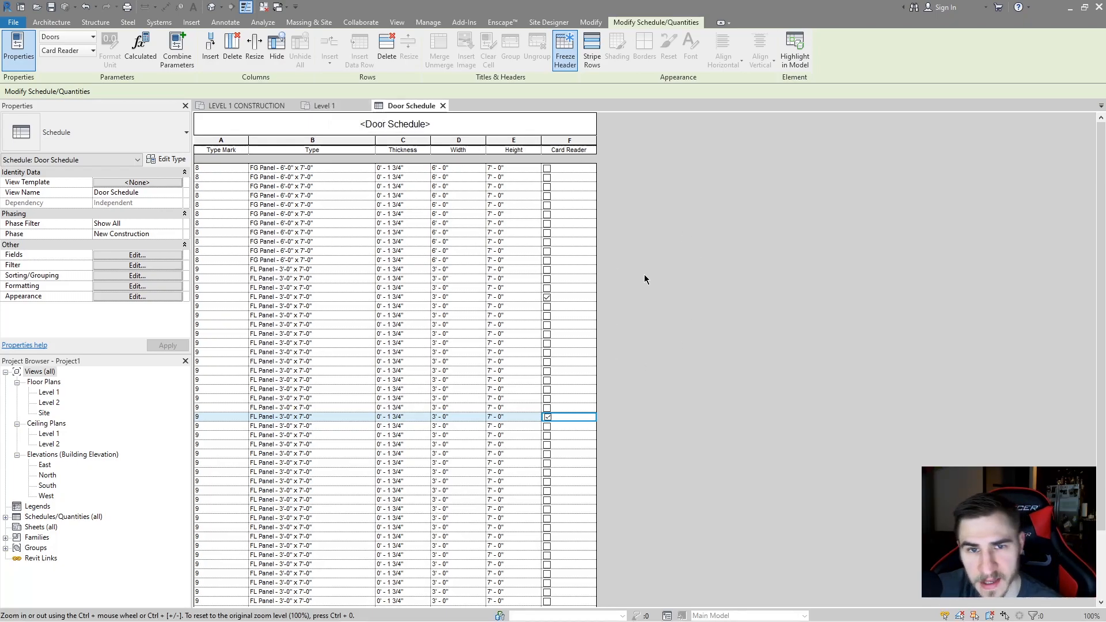
# Step: From the Level 1 plan, start a new project parameter named Revision with parameter type Text, grouped under Text
pyautogui.click(327, 108)
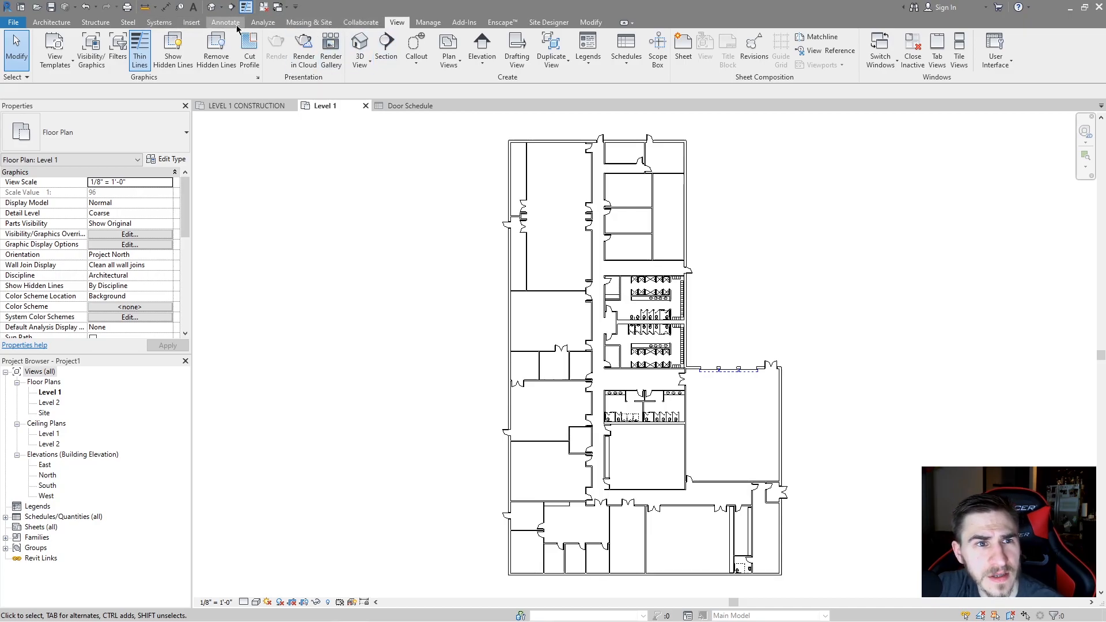
pyautogui.click(428, 22)
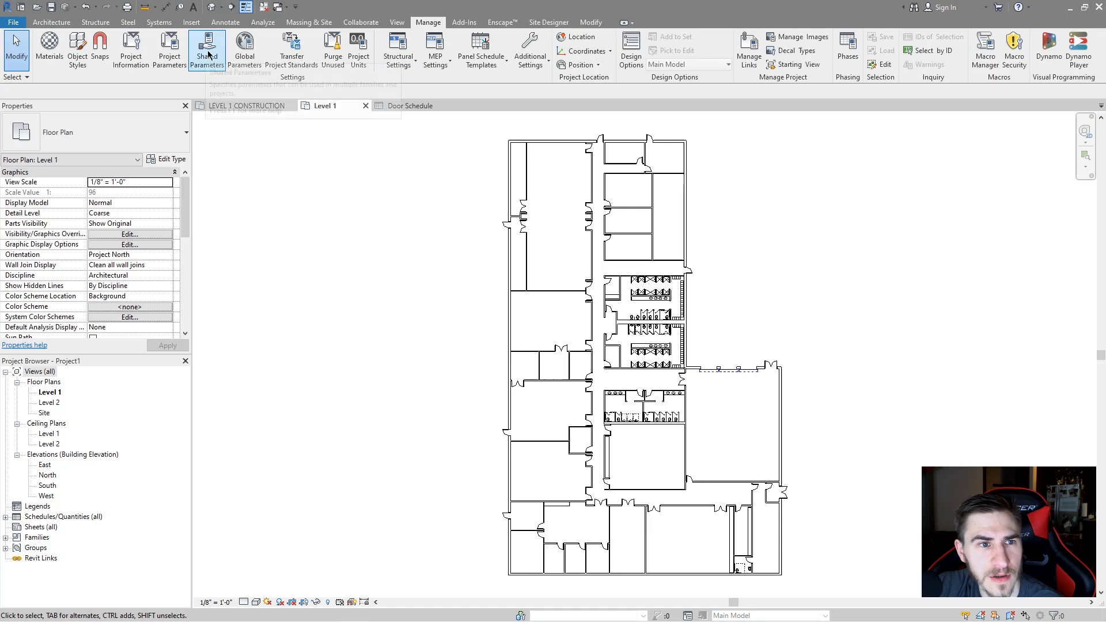
pyautogui.click(170, 52)
pyautogui.click(608, 261)
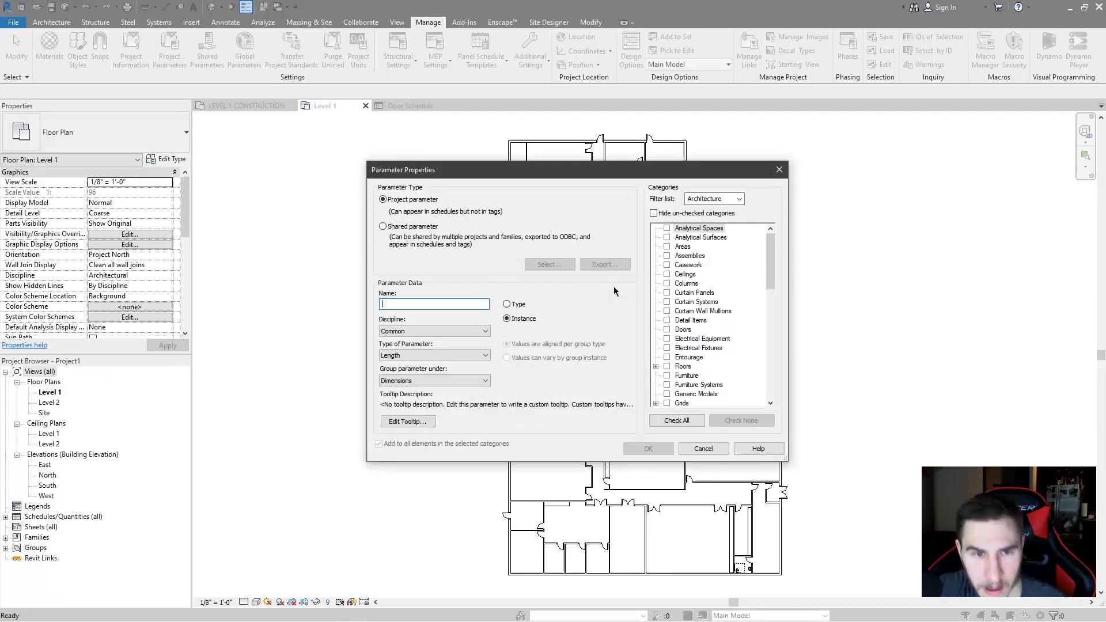
pyautogui.write('Revision')
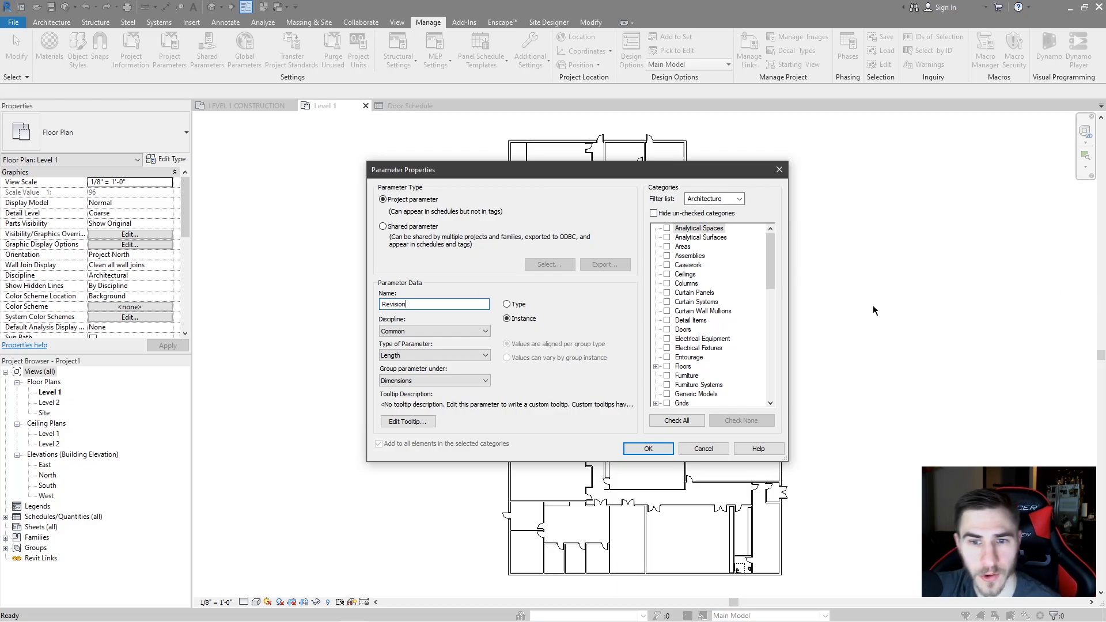
pyautogui.scroll(-1, 724, 303)
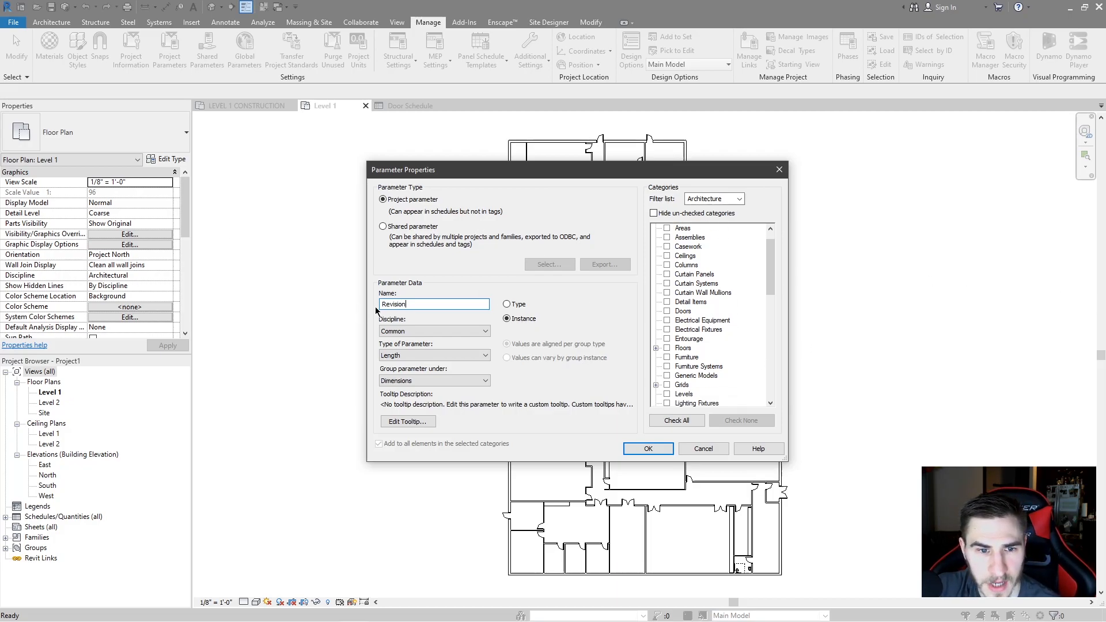
pyautogui.click(420, 358)
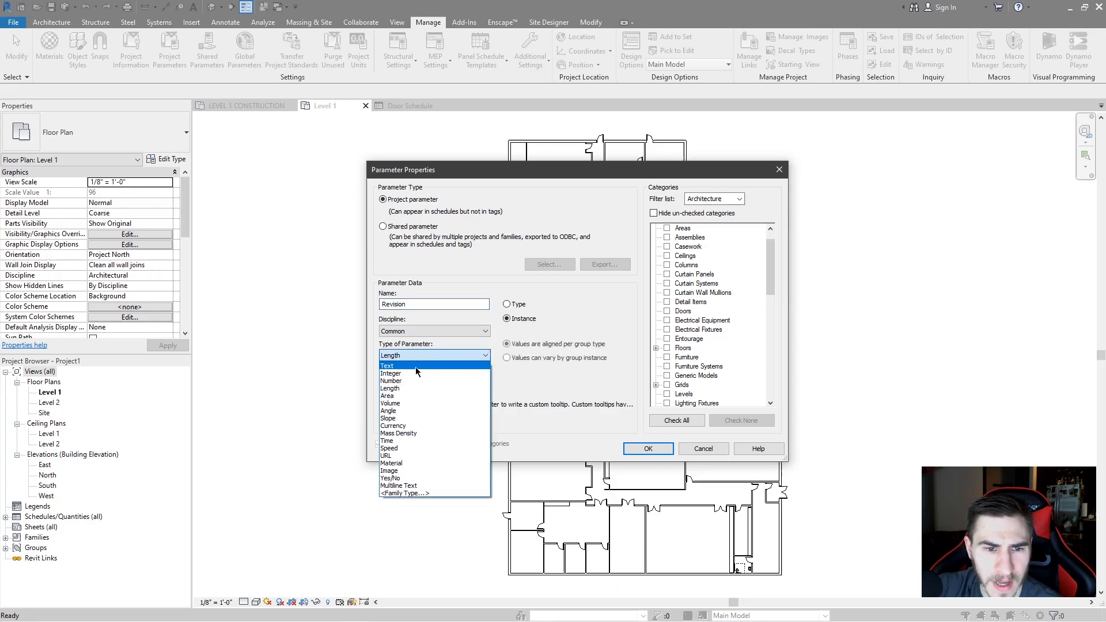
pyautogui.click(418, 371)
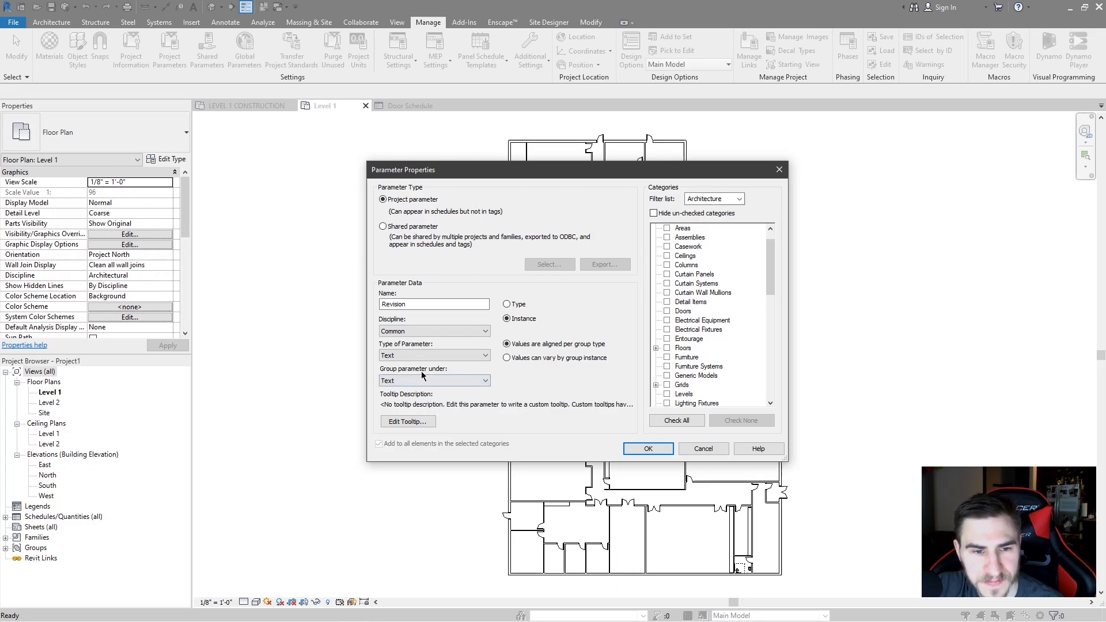
pyautogui.click(423, 378)
pyautogui.click(557, 390)
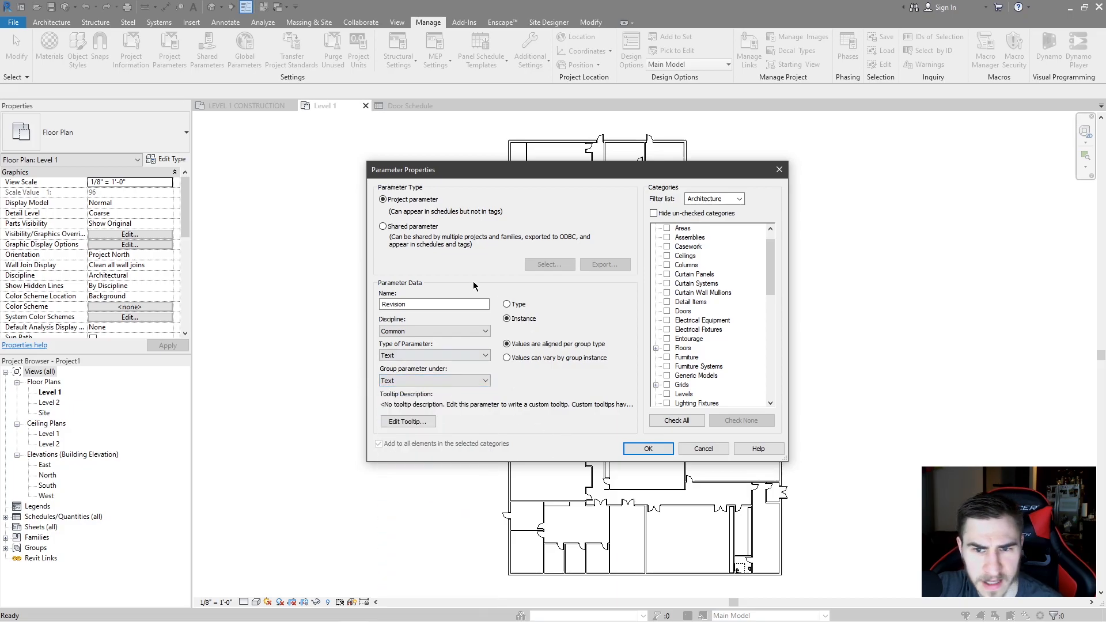
# Step: Assign the Revision parameter to the Doors and Materials categories and accept the project parameters
pyautogui.click(681, 312)
pyautogui.scroll(-2, 699, 310)
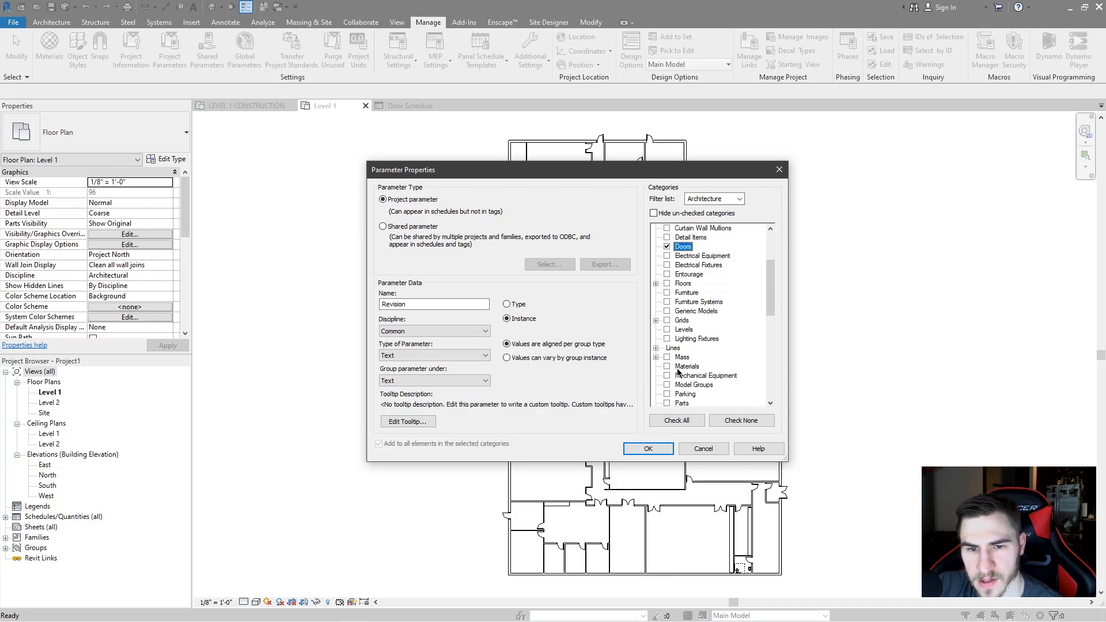
pyautogui.click(668, 367)
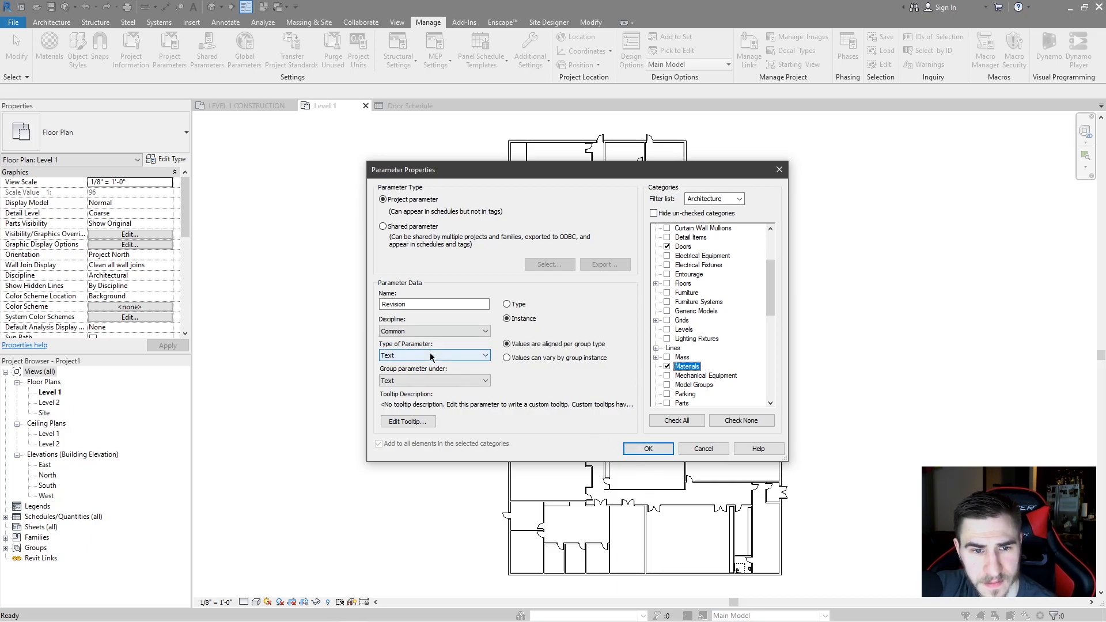
pyautogui.click(648, 449)
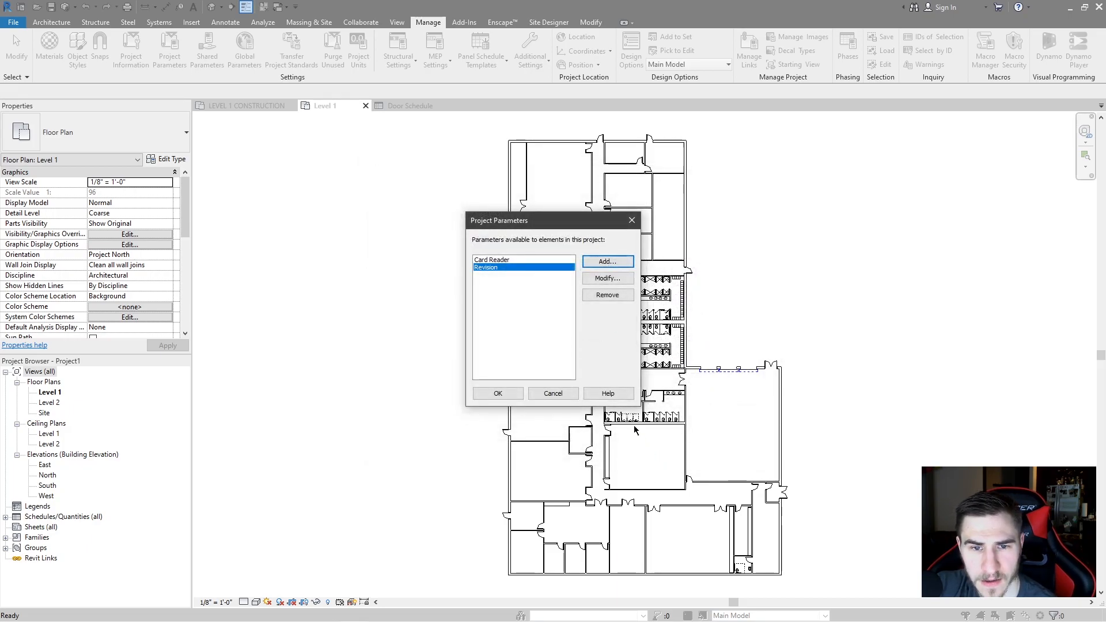
pyautogui.click(510, 397)
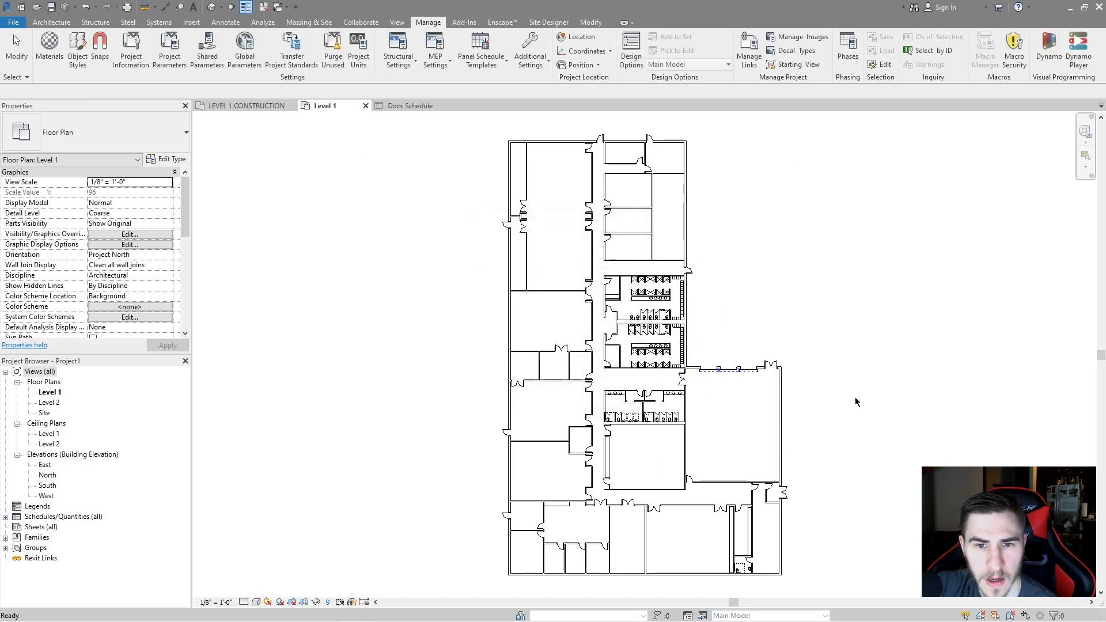
# Step: Inspect the Revision property of an interior double door in the Level 1 plan, then clear the selection
pyautogui.click(557, 356)
pyautogui.scroll(-5, 75, 234)
pyautogui.scroll(5, 123, 314)
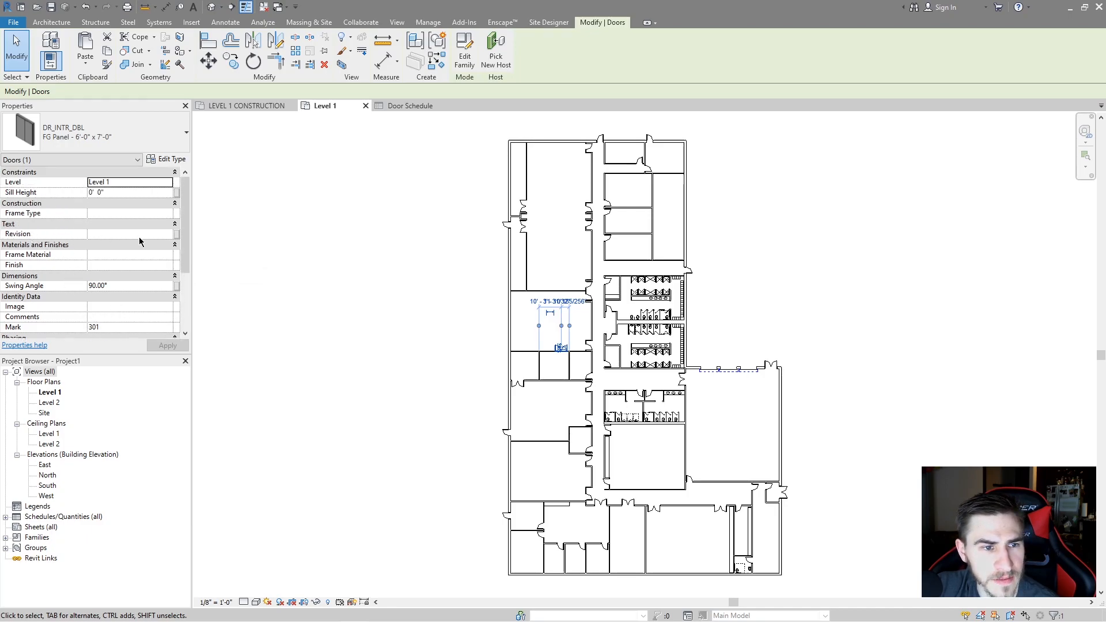
pyautogui.click(101, 235)
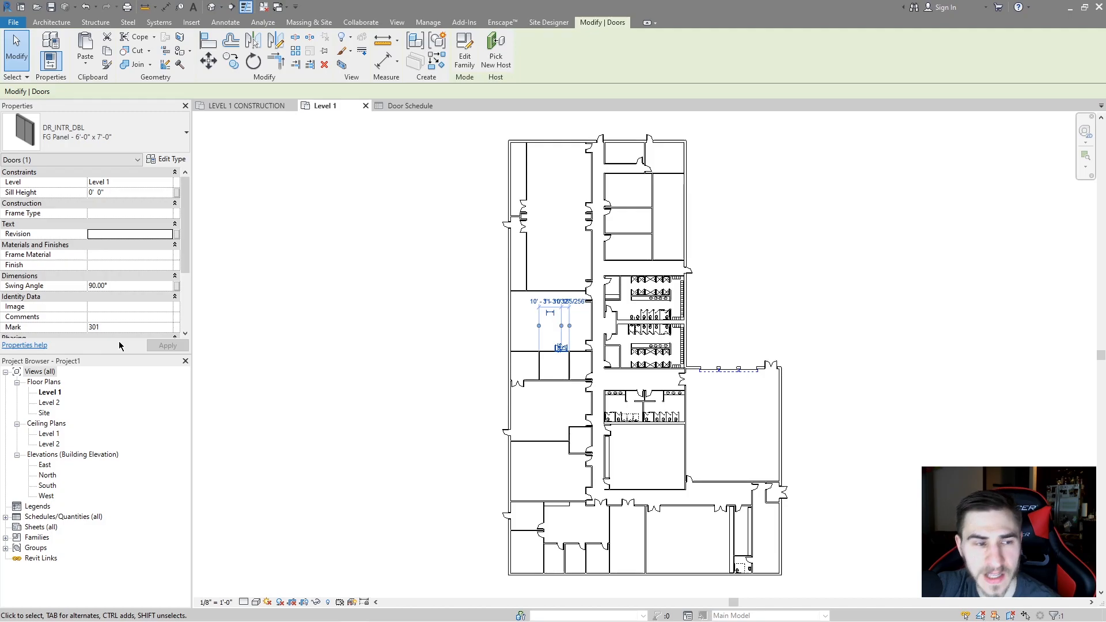
pyautogui.click(247, 246)
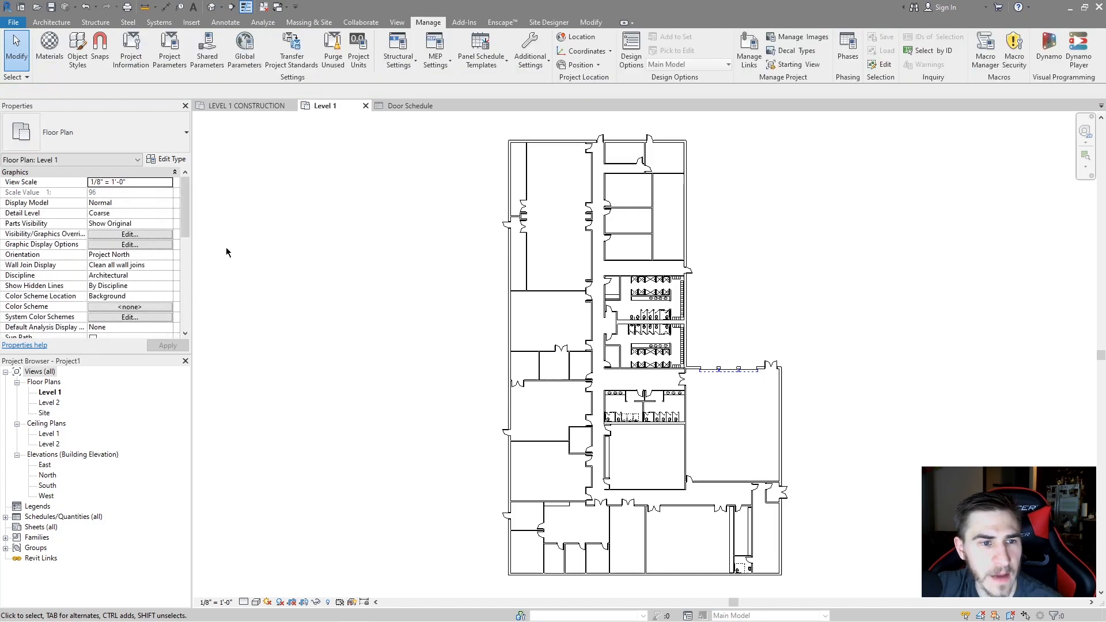
# Step: Add the Revision field to the scheduled fields of the door schedule
pyautogui.click(410, 105)
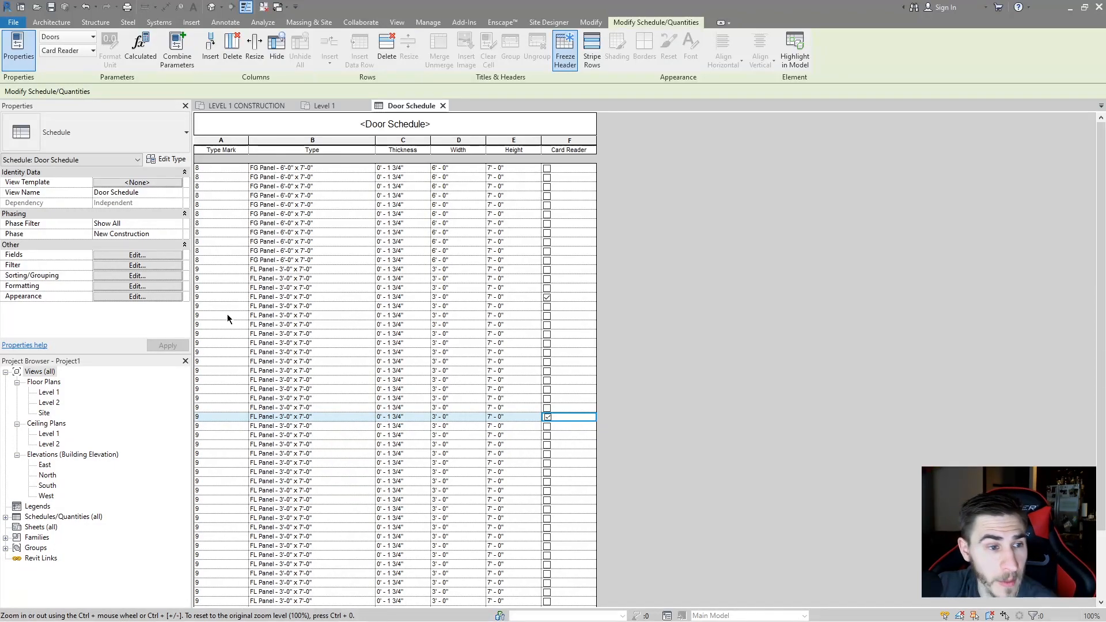
pyautogui.click(138, 255)
pyautogui.scroll(-4, 472, 284)
pyautogui.scroll(-5, 471, 284)
pyautogui.click(420, 286)
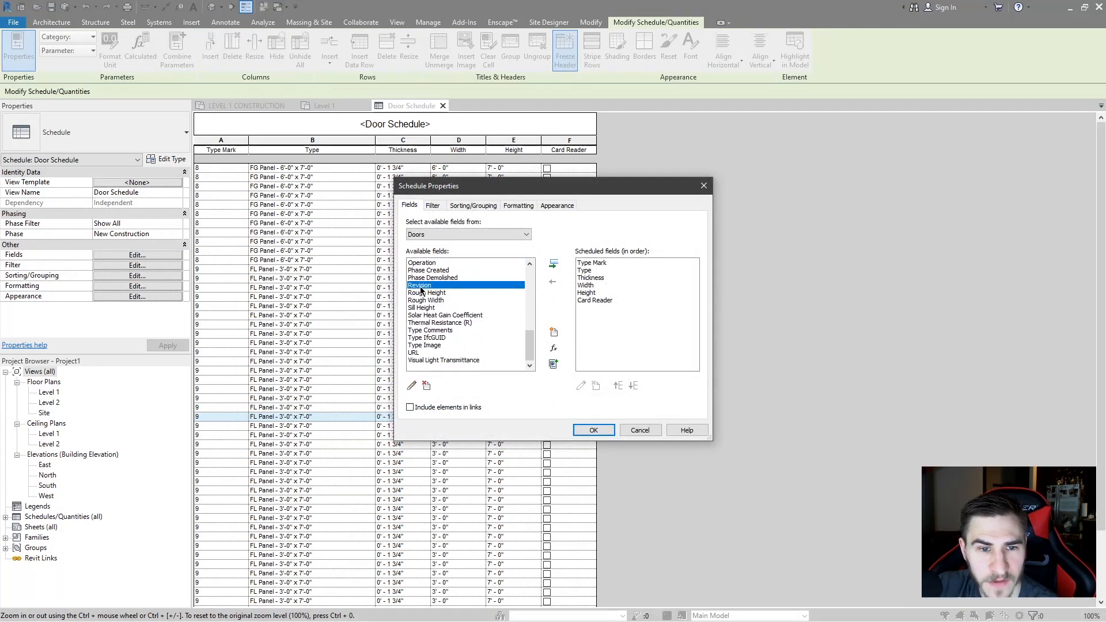
pyautogui.click(554, 264)
# Step: Reorder the scheduled fields so Revision comes before Type Mark, and apply the schedule properties
pyautogui.click(594, 300)
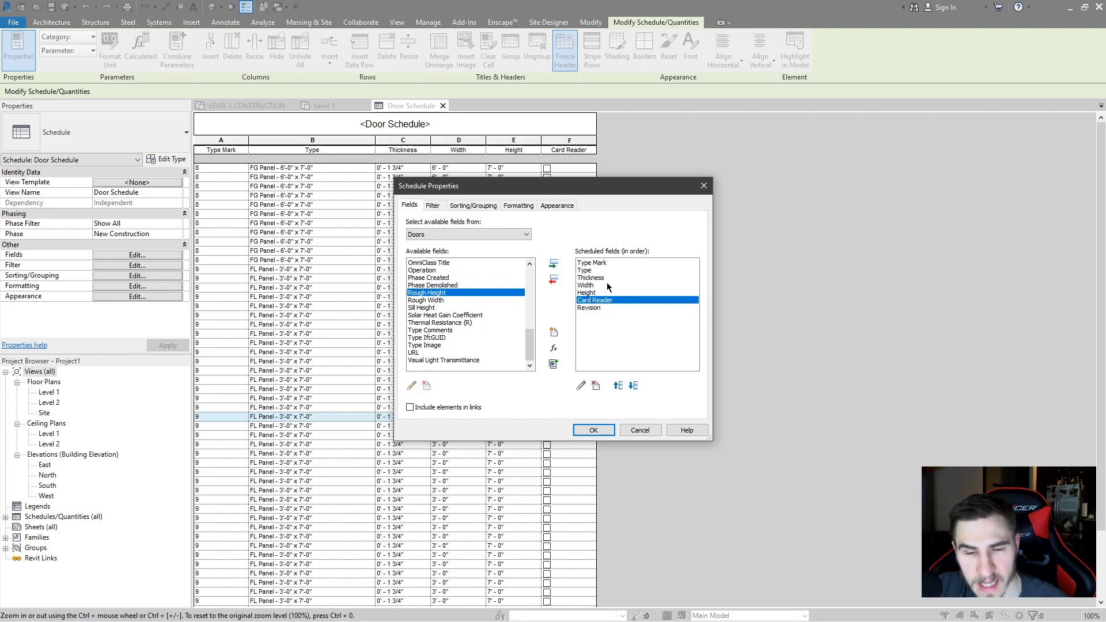
pyautogui.keyDown('shift'); pyautogui.click(607, 263); pyautogui.keyUp('shift')
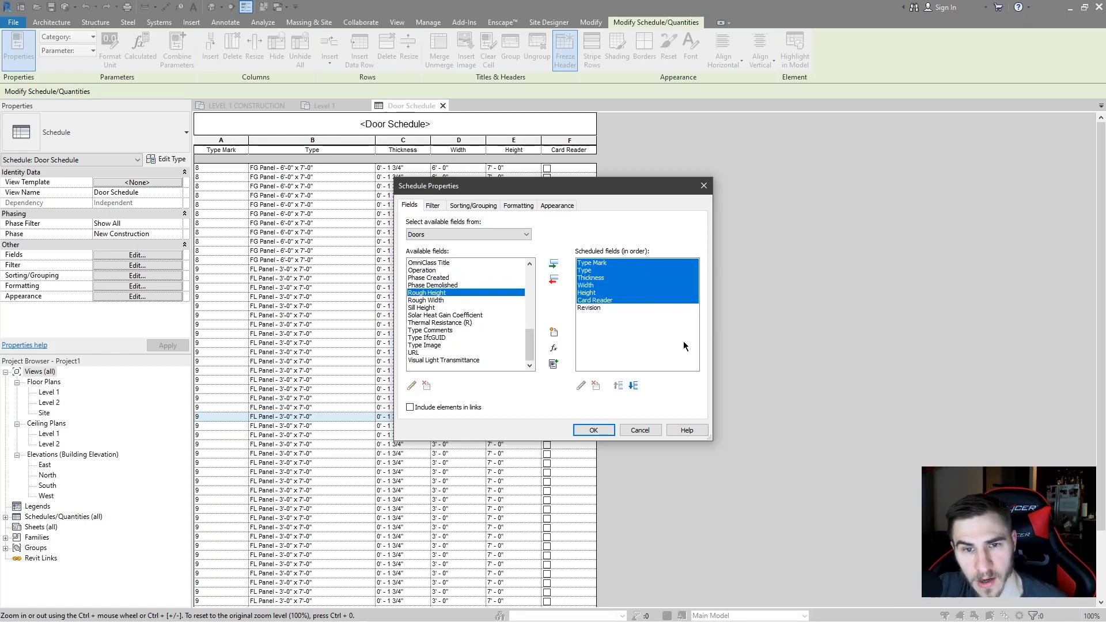
pyautogui.click(639, 385)
pyautogui.click(604, 264)
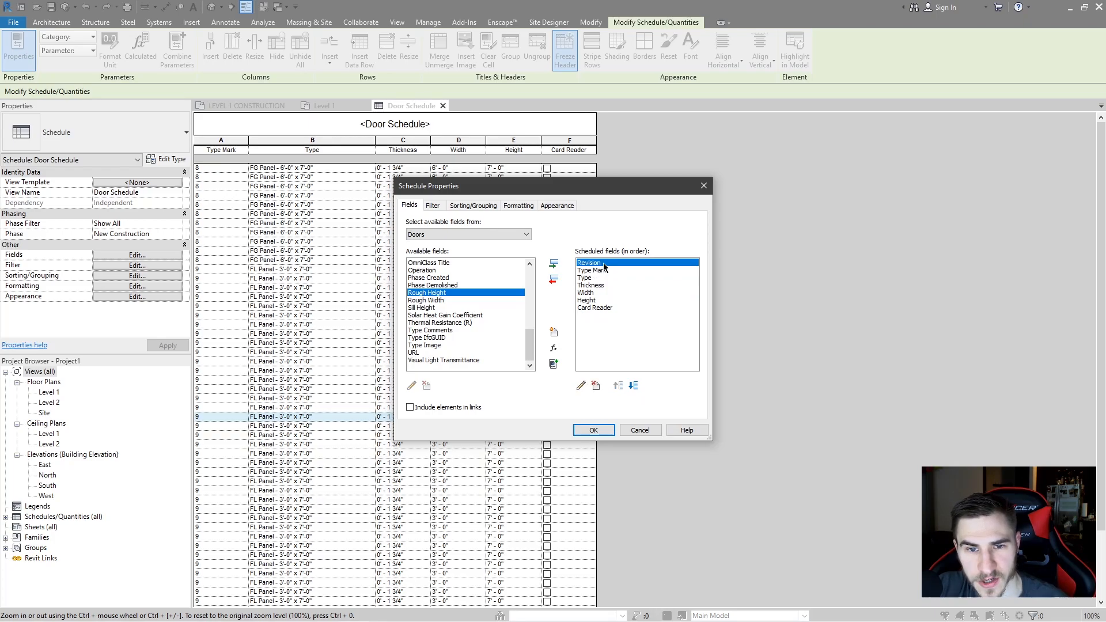
pyautogui.click(594, 430)
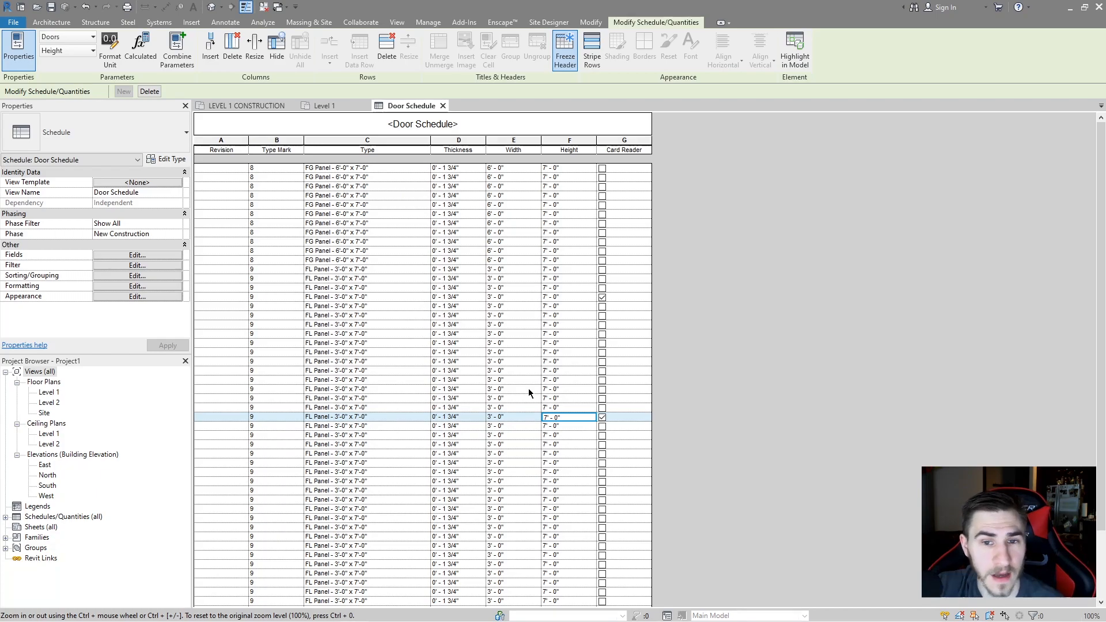
# Step: Tick Card Reader for the ninth and thirteenth FL Panel - 3'-0" x 7'-0" doors and the seventh FG Panel - 6'-0" x 7'-0" door
pyautogui.click(603, 343)
pyautogui.click(603, 381)
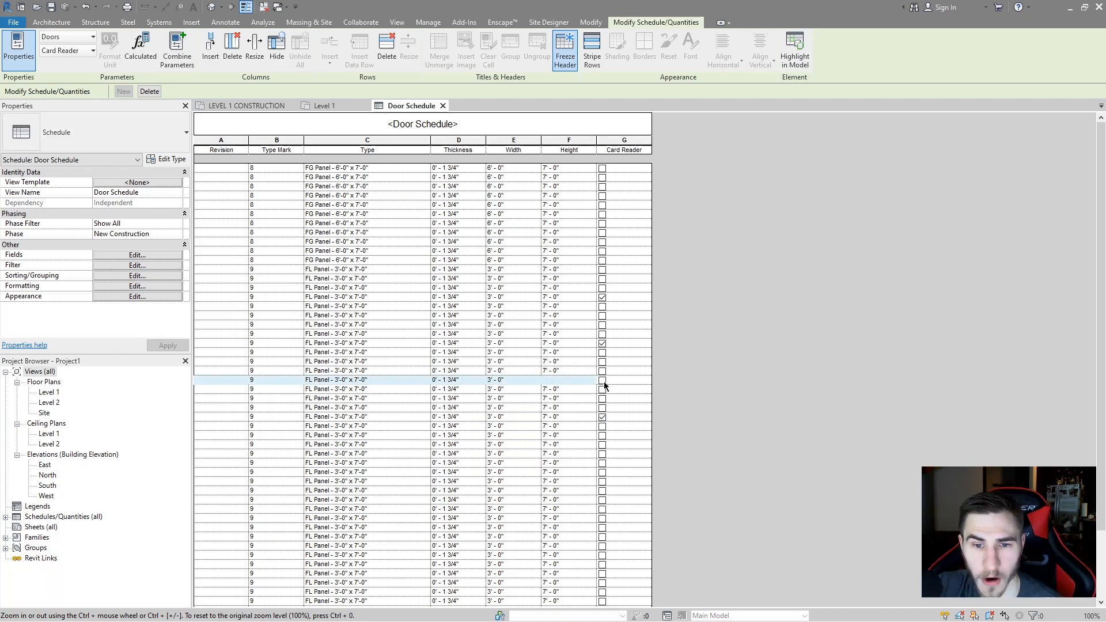
pyautogui.click(603, 224)
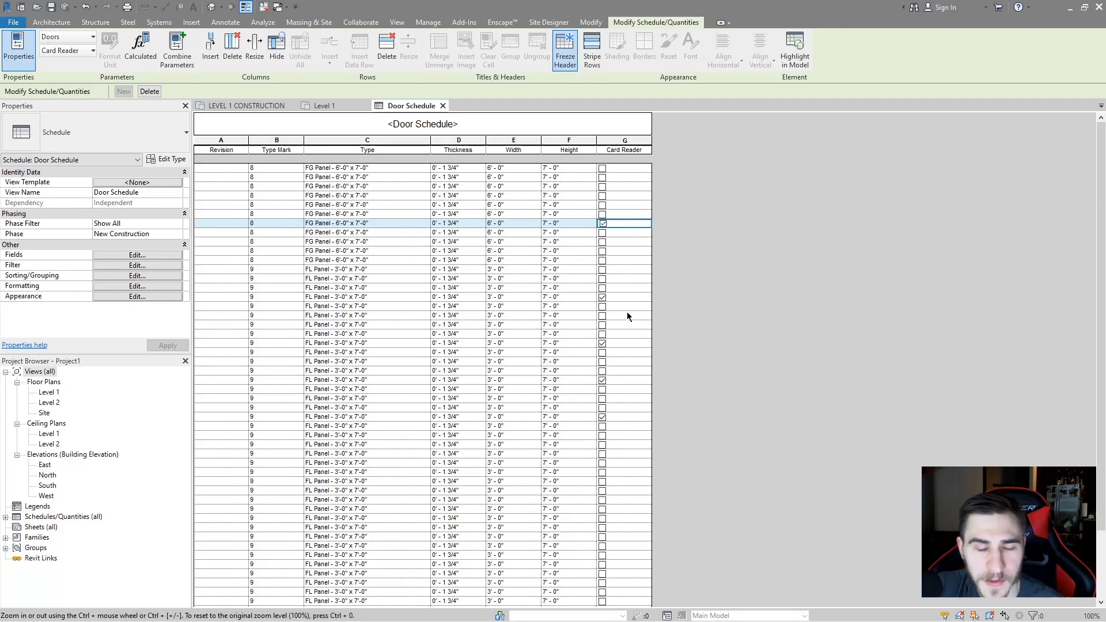
# Step: Enter X as the Revision value of the first FG Panel - 6'-0" x 7'-0" door in the schedule
pyautogui.click(229, 140)
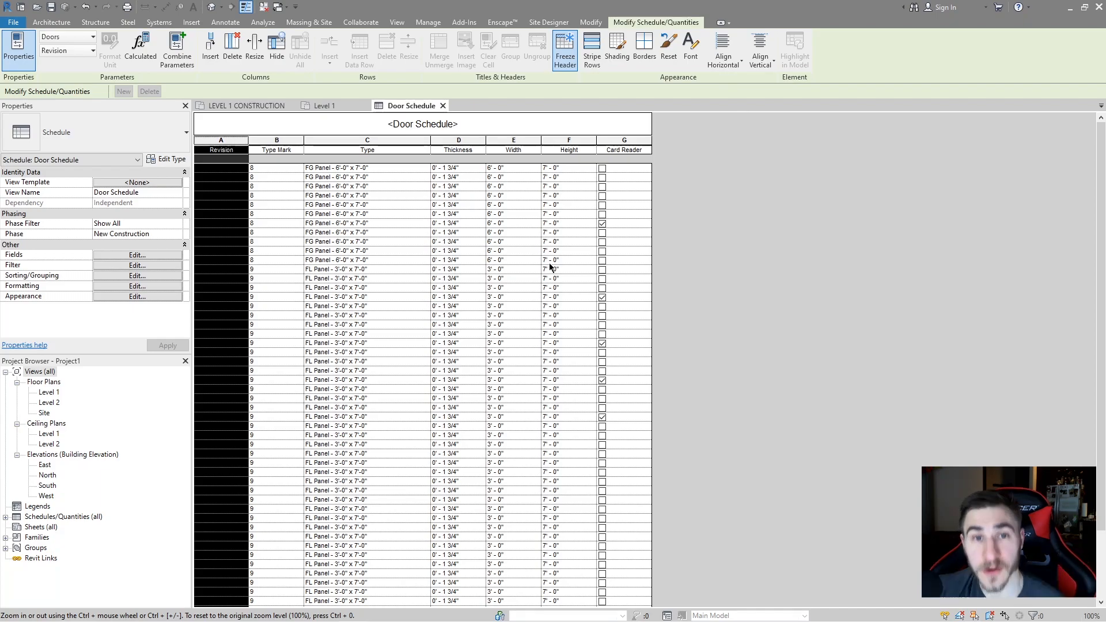
pyautogui.click(242, 316)
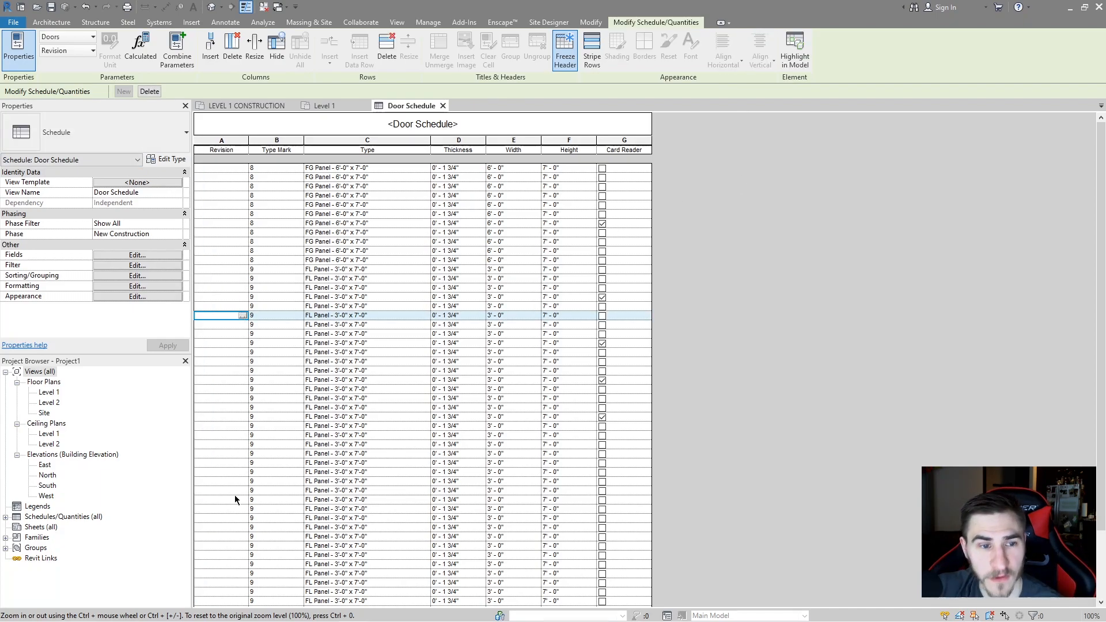
pyautogui.click(217, 400)
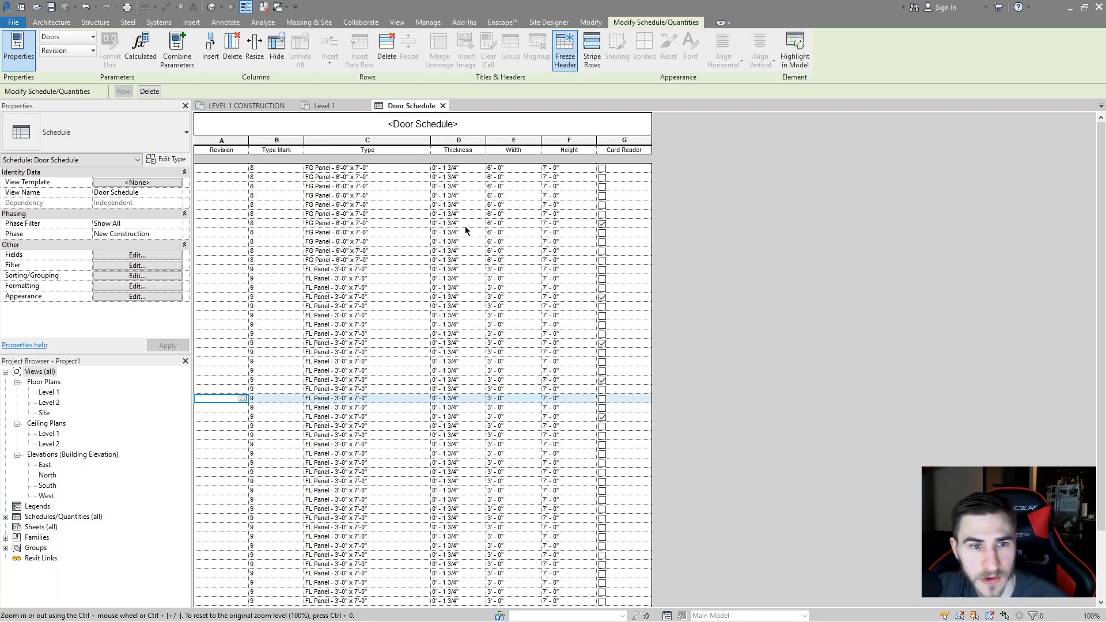
pyautogui.click(231, 168)
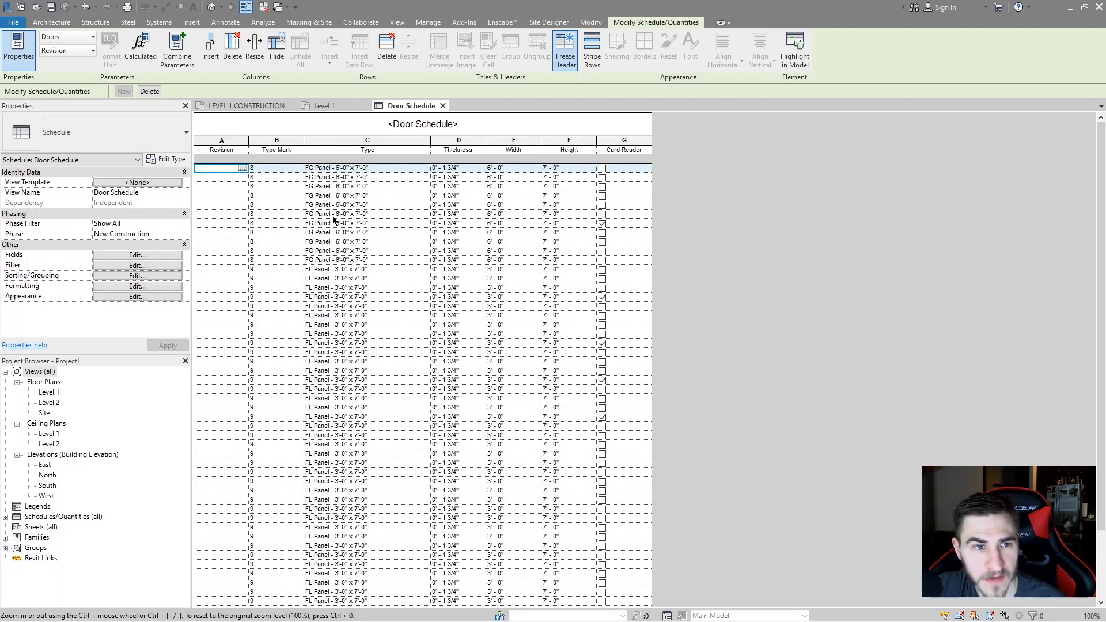
pyautogui.click(228, 168)
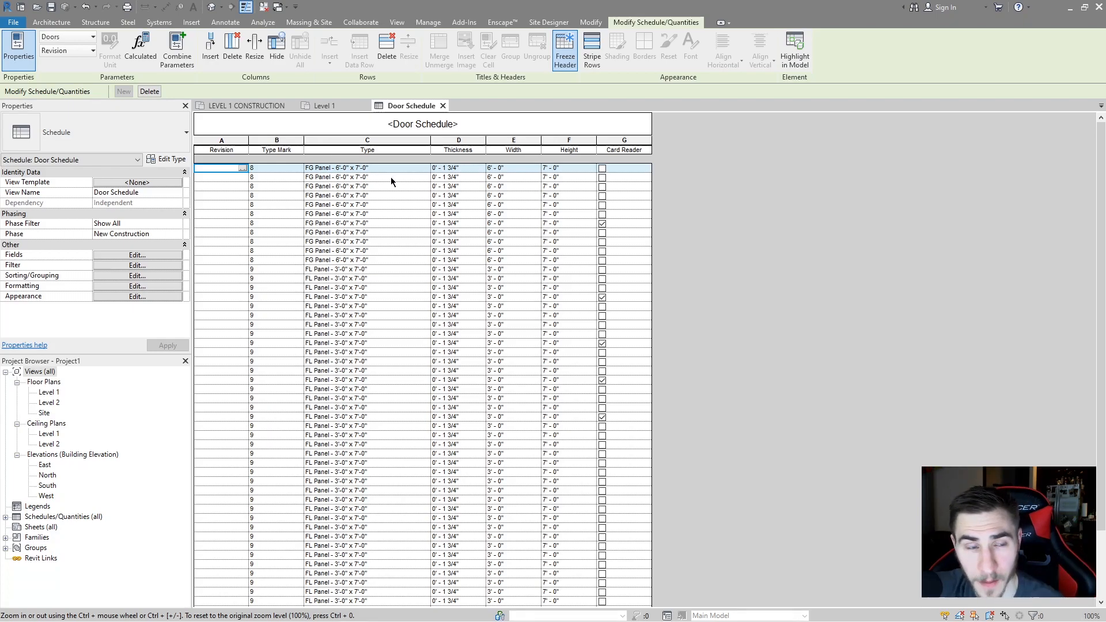
pyautogui.write('X')
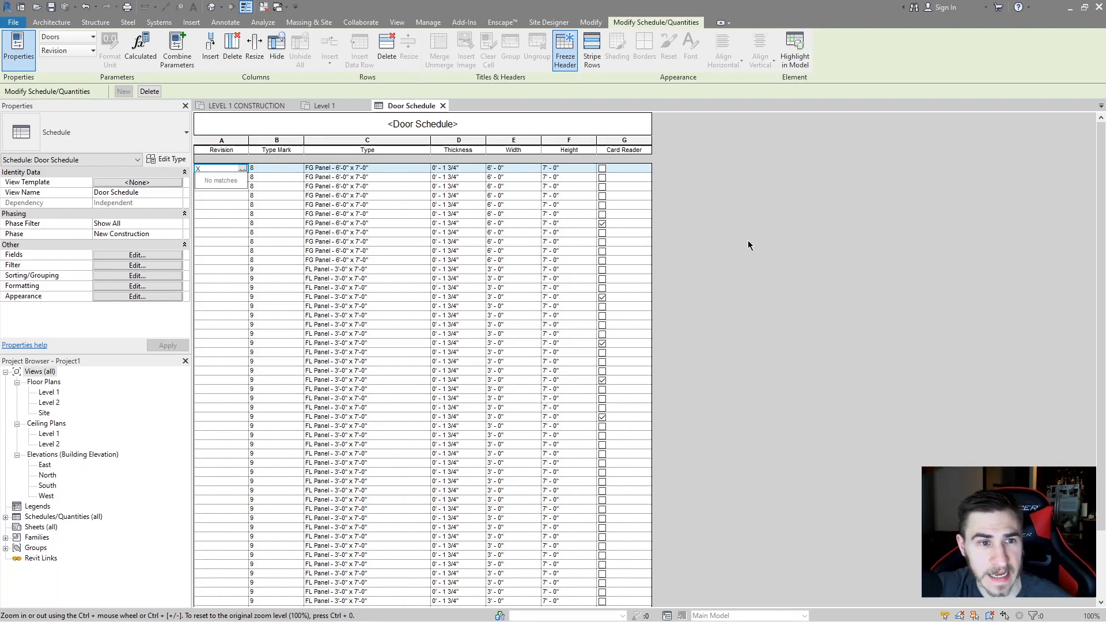
pyautogui.click(206, 189)
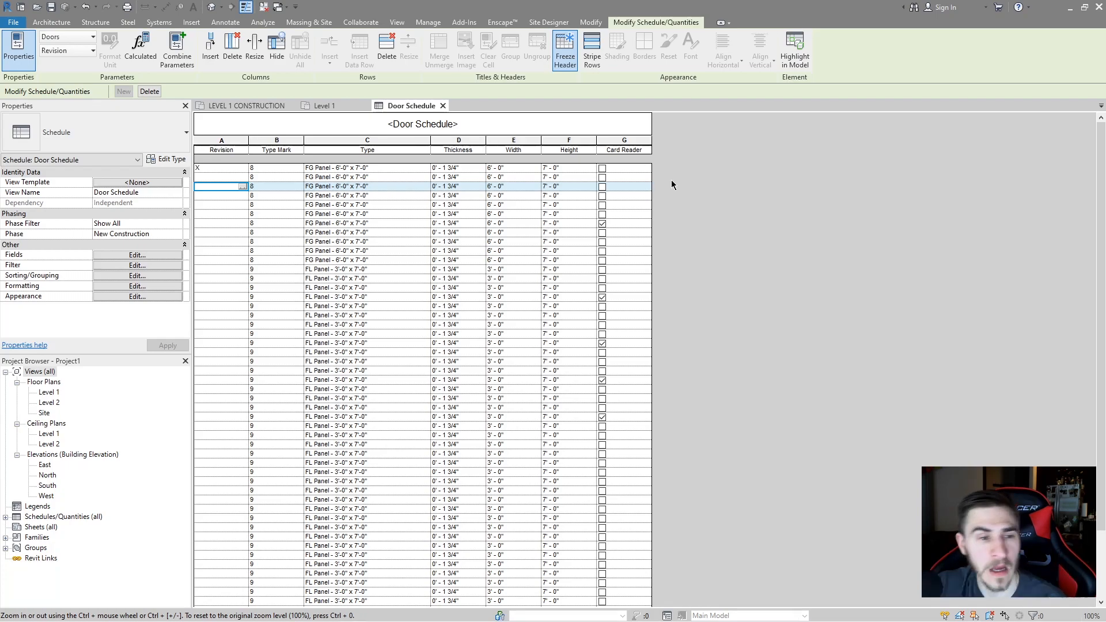
pyautogui.click(397, 21)
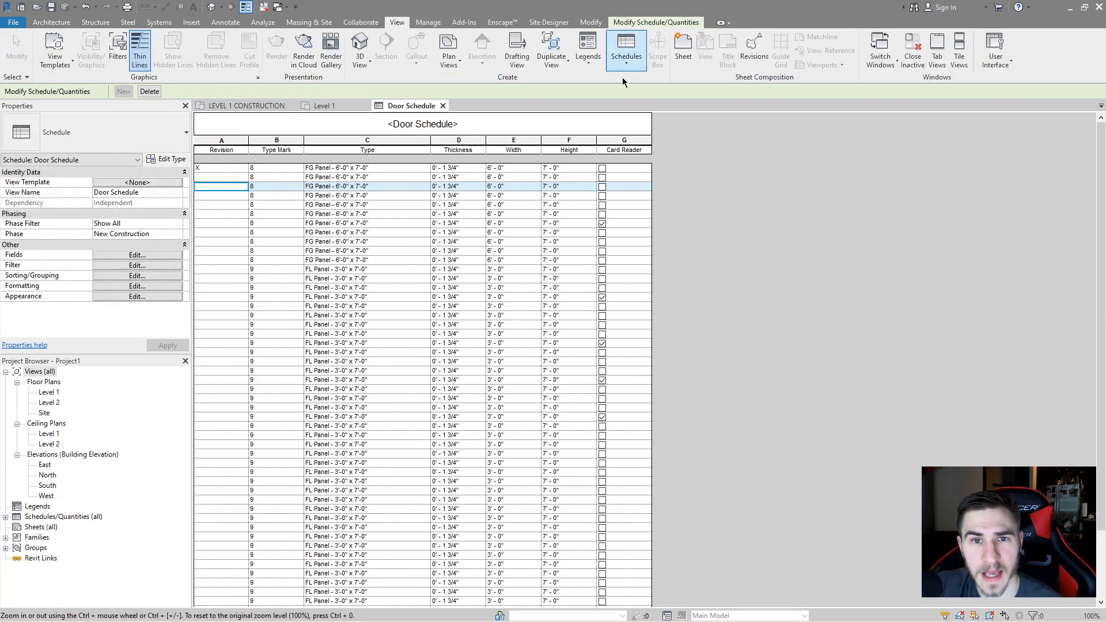
pyautogui.click(624, 56)
pyautogui.click(639, 84)
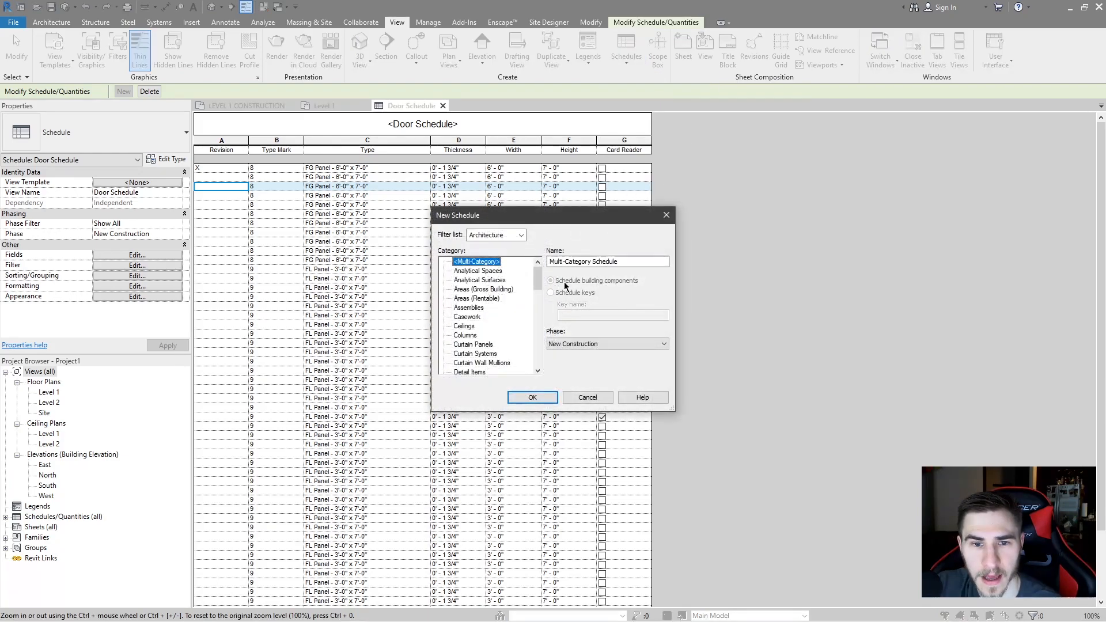
pyautogui.scroll(-7, 508, 275)
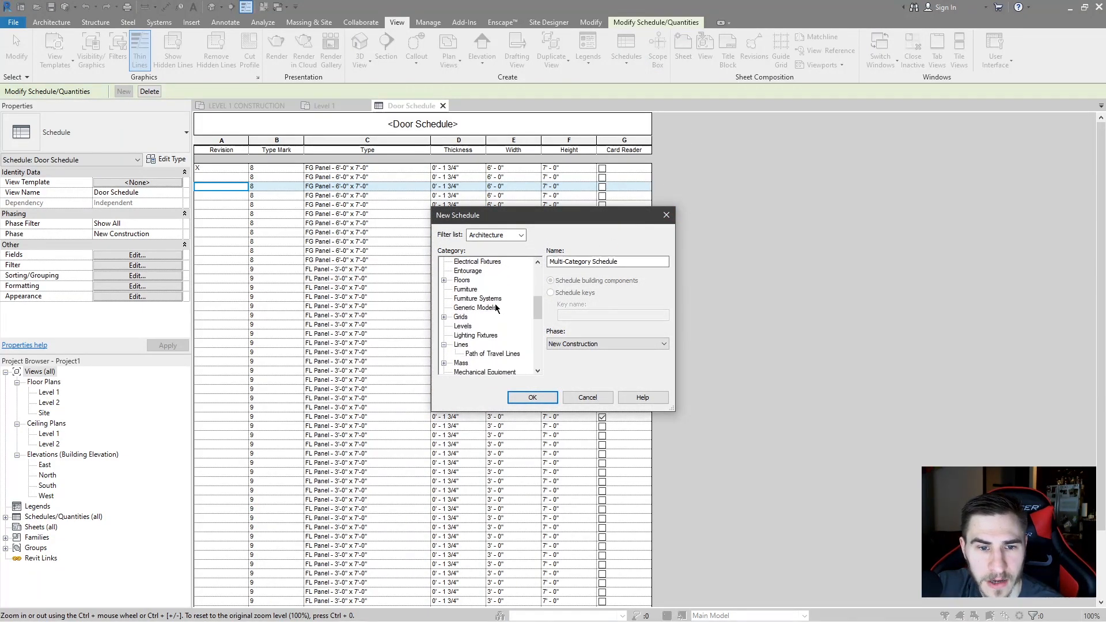
pyautogui.click(667, 215)
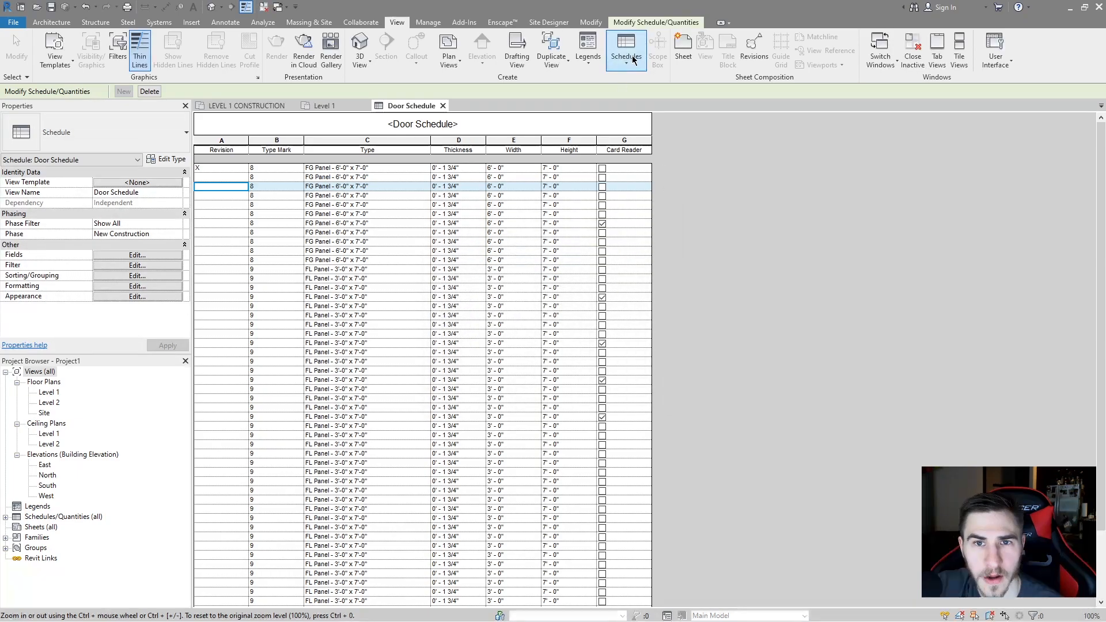
# Step: Create a new multi-category material takeoff for the New Construction phase, keeping the name Multi-Category Material Takeoff
pyautogui.click(626, 51)
pyautogui.click(663, 129)
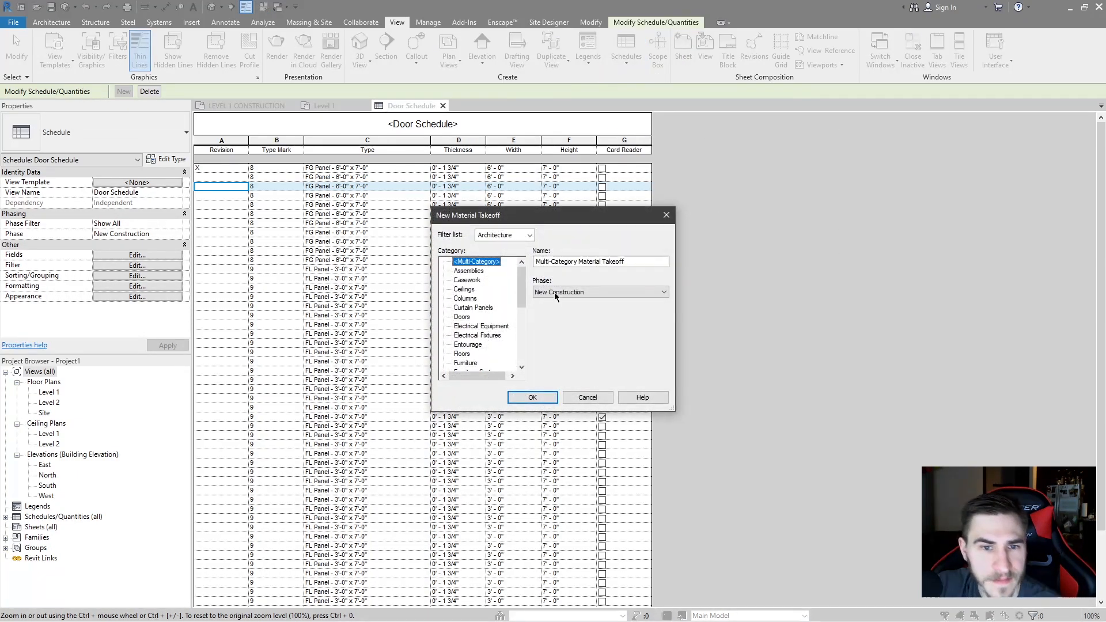
pyautogui.scroll(-5, 479, 309)
pyautogui.scroll(5, 598, 275)
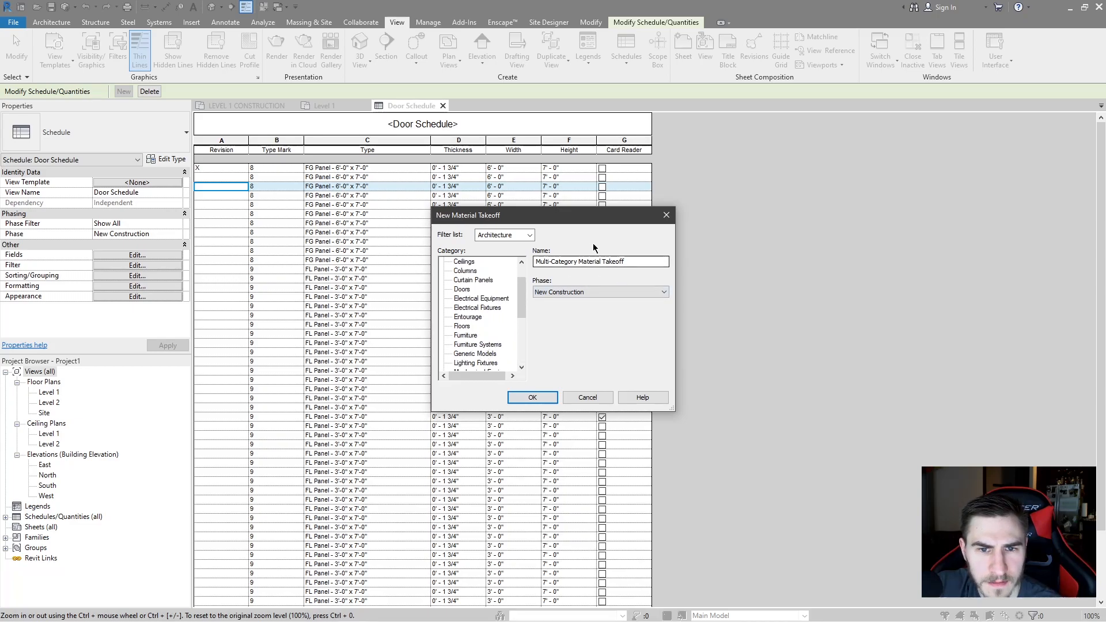
pyautogui.click(533, 398)
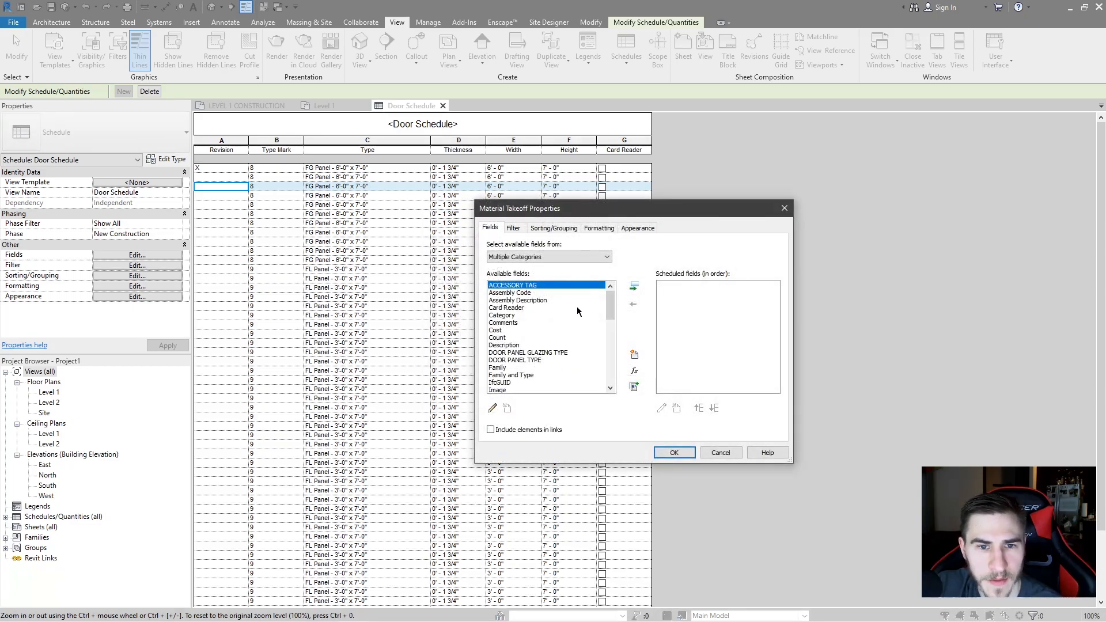
# Step: Add the Material: Name field to the takeoff's scheduled fields
pyautogui.scroll(-3, 556, 317)
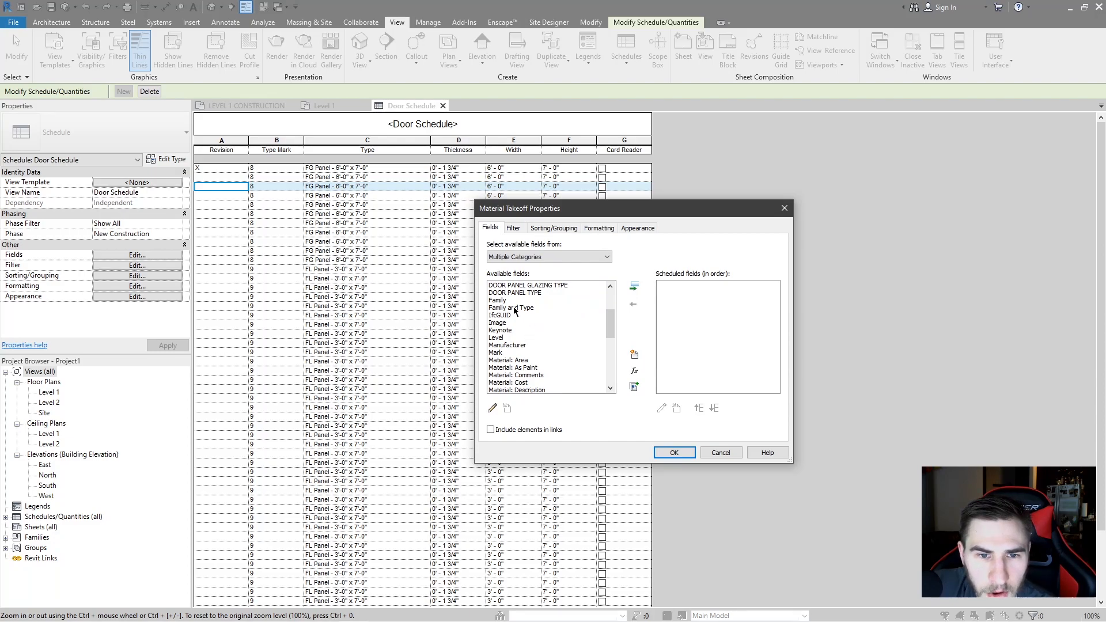
pyautogui.scroll(-2, 530, 320)
pyautogui.scroll(-3, 541, 317)
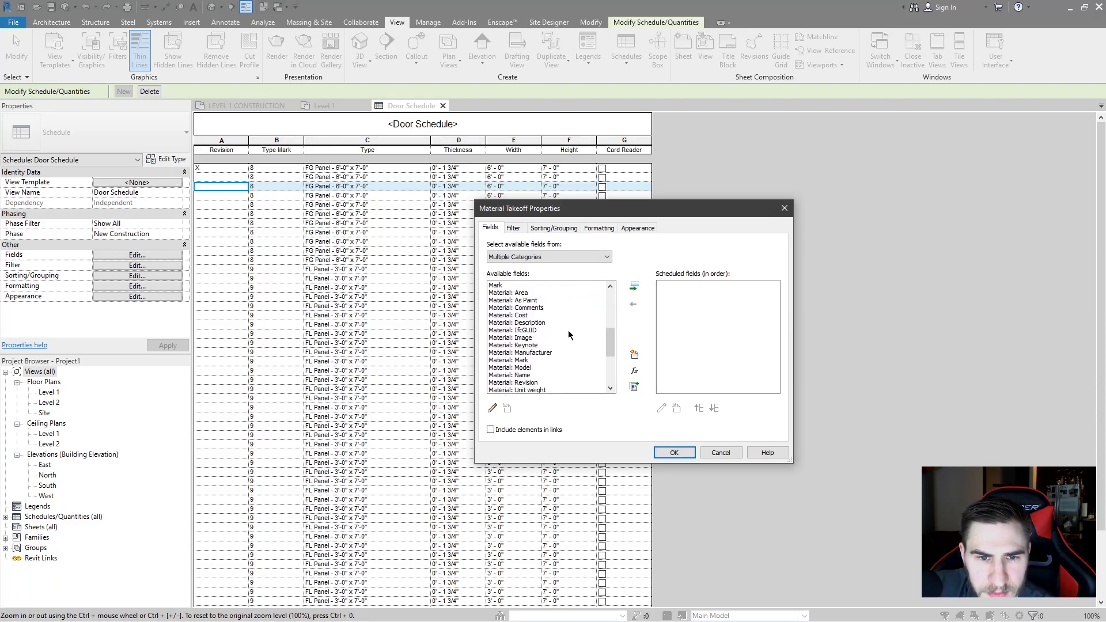
pyautogui.click(533, 338)
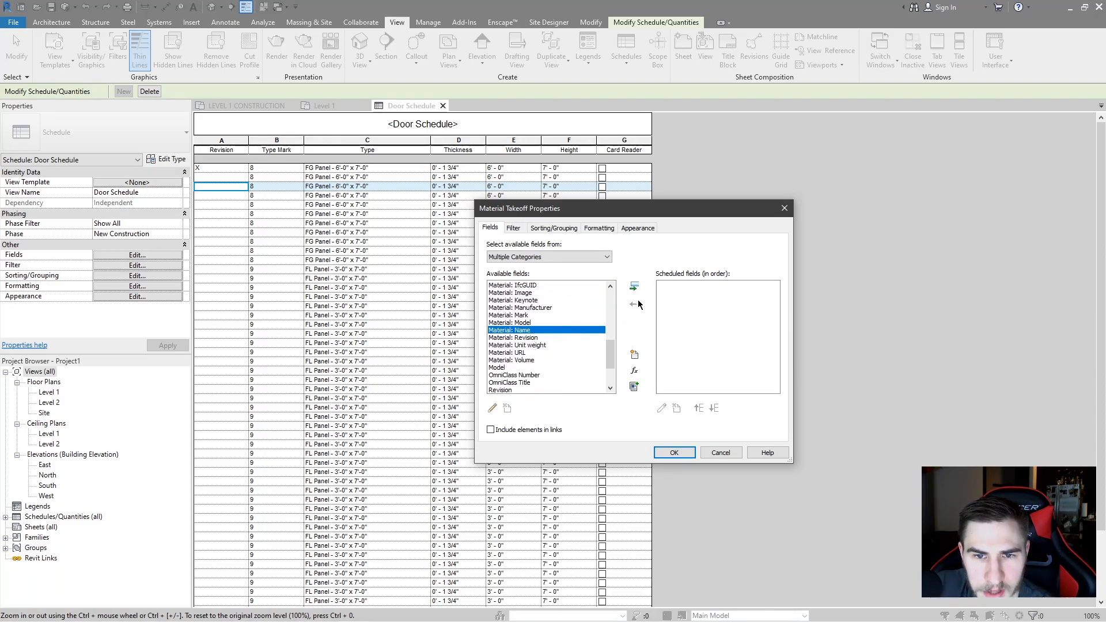
pyautogui.doubleClick(527, 330)
# Step: Add the Material: Mark field to the scheduled fields and place it before Material: Name
pyautogui.scroll(1, 537, 339)
pyautogui.click(536, 337)
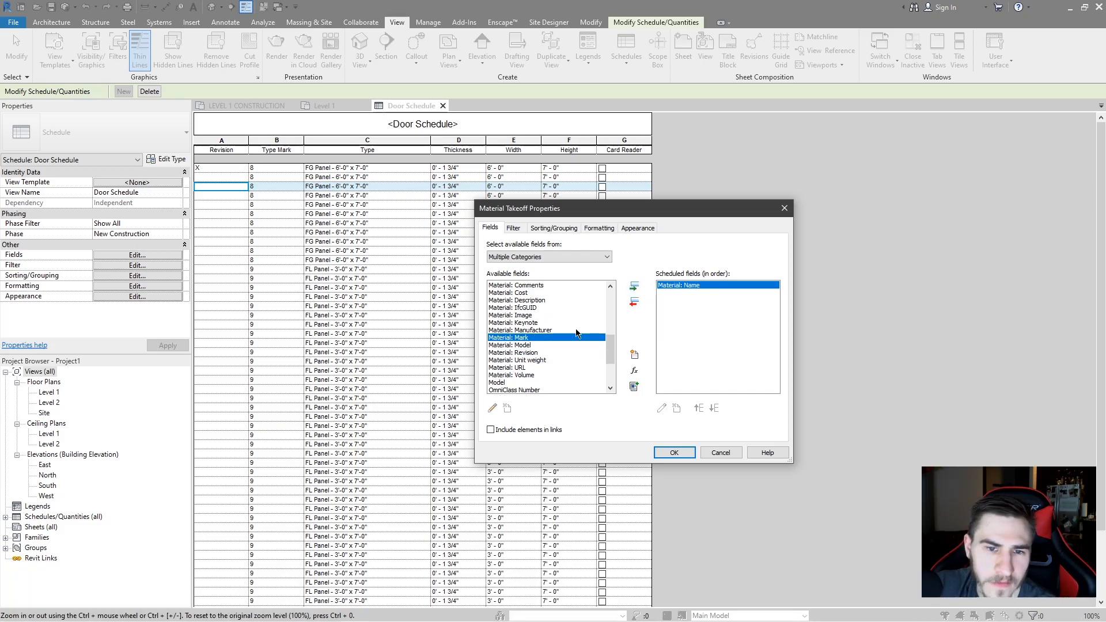
pyautogui.click(633, 286)
pyautogui.click(699, 408)
# Step: Add the Material: Comments field as the last scheduled field, after Material: Name
pyautogui.scroll(-1, 550, 346)
pyautogui.scroll(2, 553, 349)
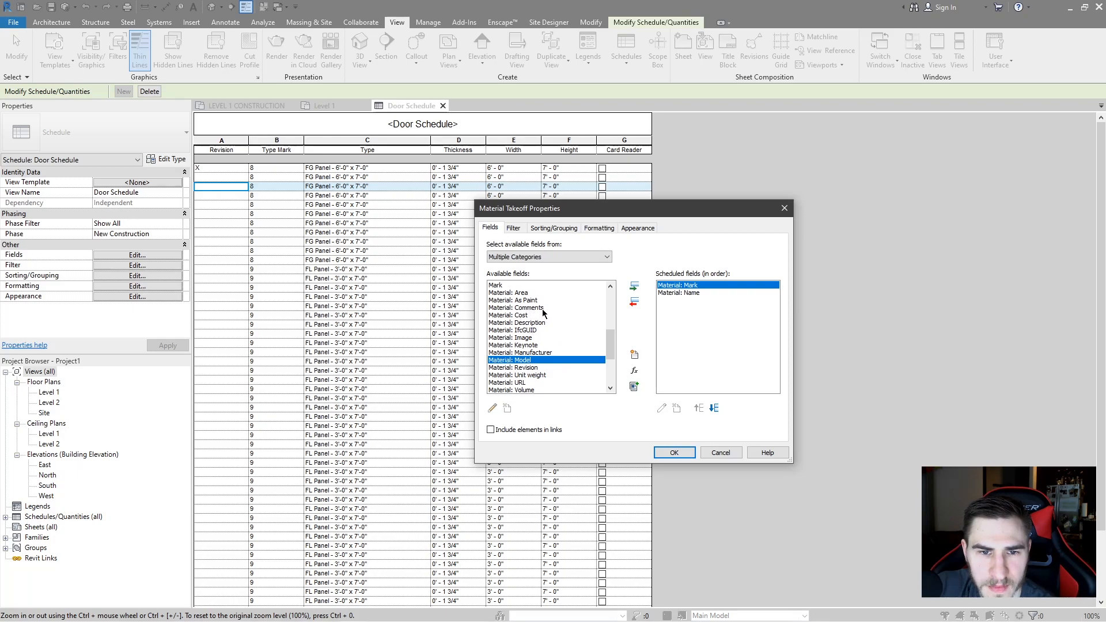
pyautogui.click(530, 308)
pyautogui.click(634, 287)
pyautogui.click(715, 408)
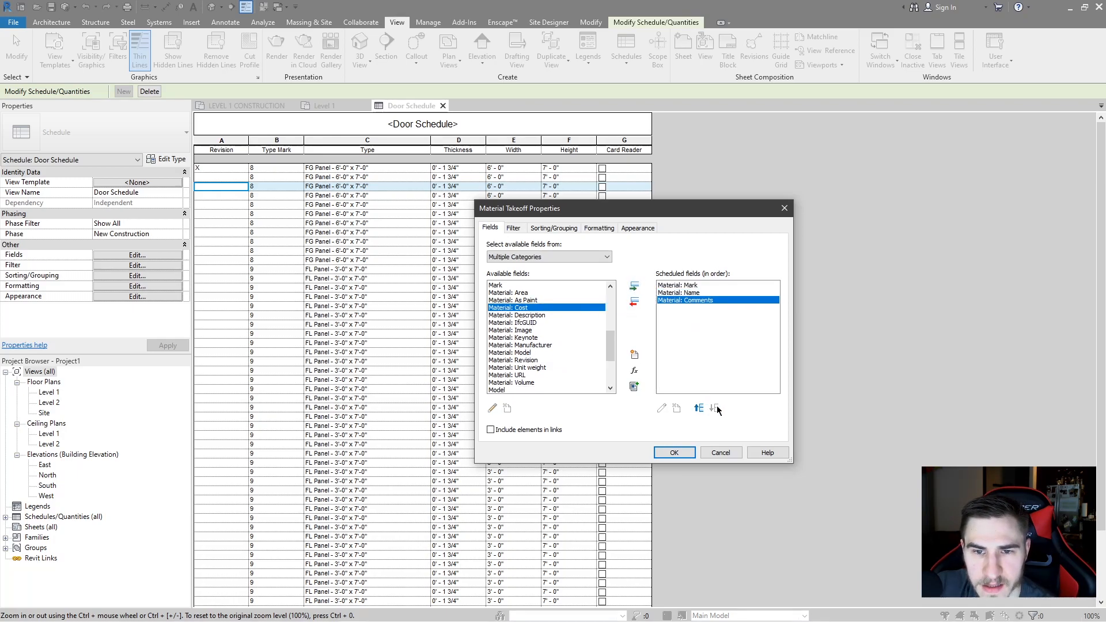
pyautogui.scroll(2, 533, 317)
pyautogui.click(500, 331)
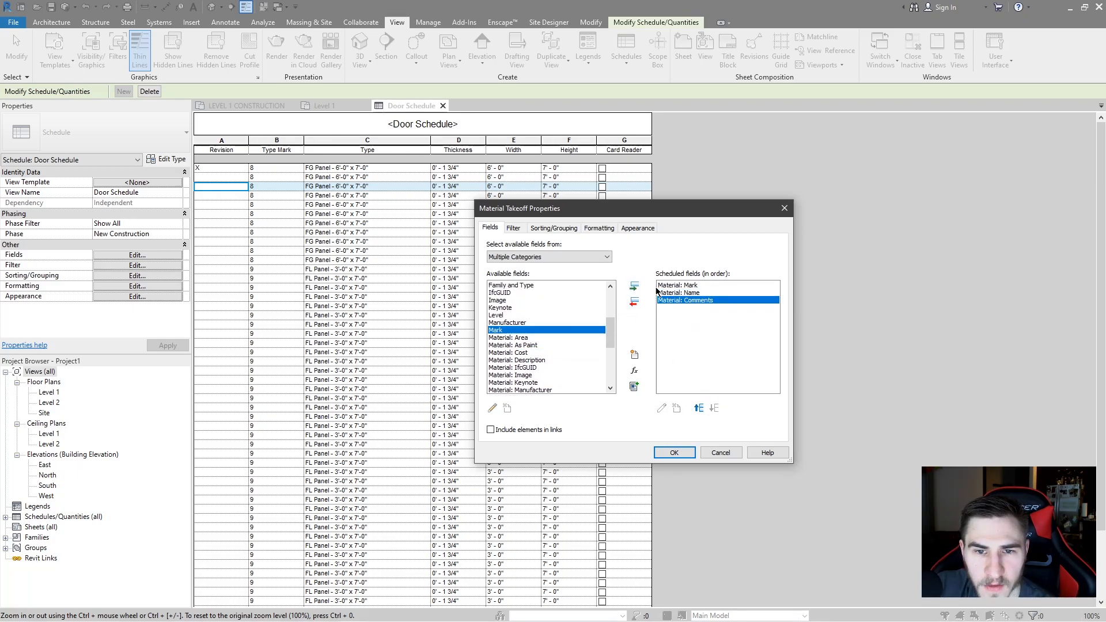
pyautogui.click(634, 287)
pyautogui.click(700, 408)
pyautogui.click(700, 408)
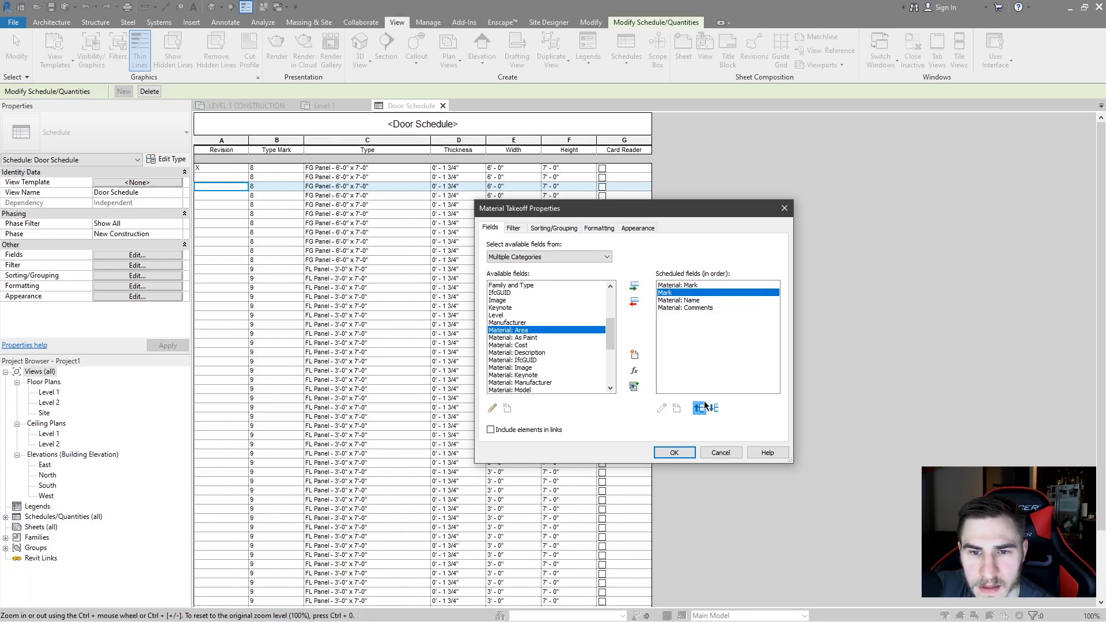
pyautogui.click(634, 302)
# Step: Add the Revision field to the scheduled fields and make it the first one, before Material: Mark
pyautogui.scroll(-2, 536, 319)
pyautogui.scroll(-4, 536, 317)
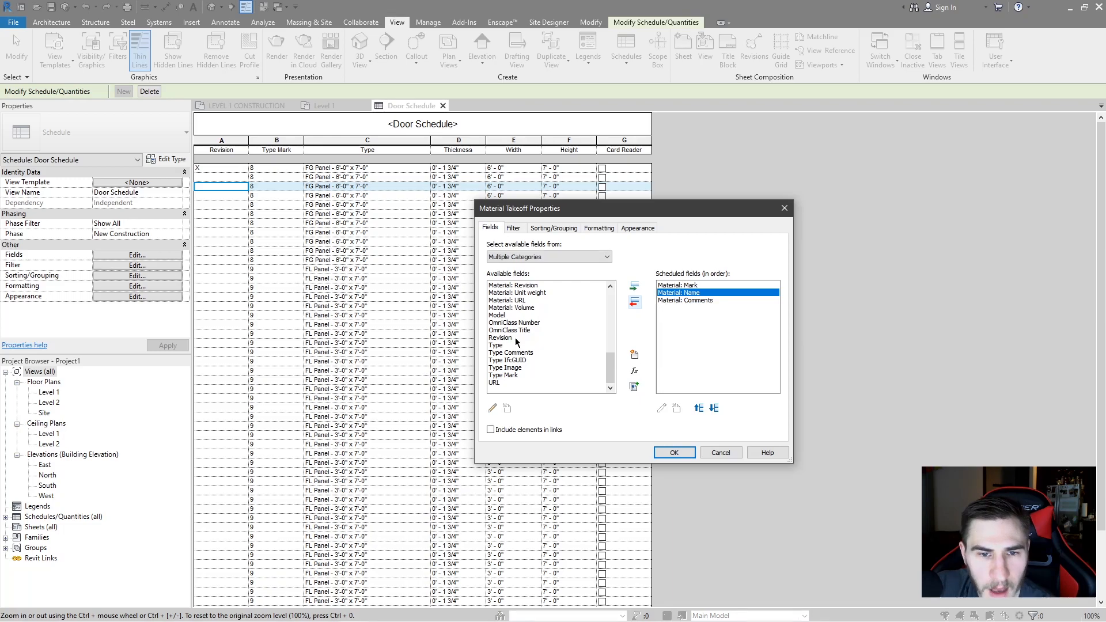
pyautogui.click(517, 339)
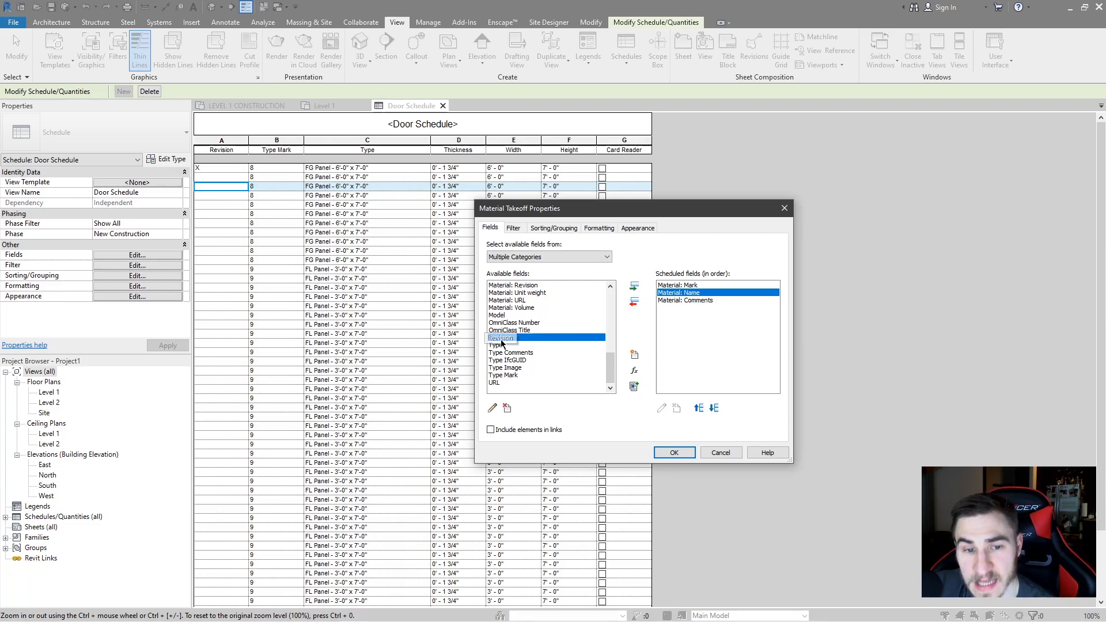
pyautogui.click(633, 286)
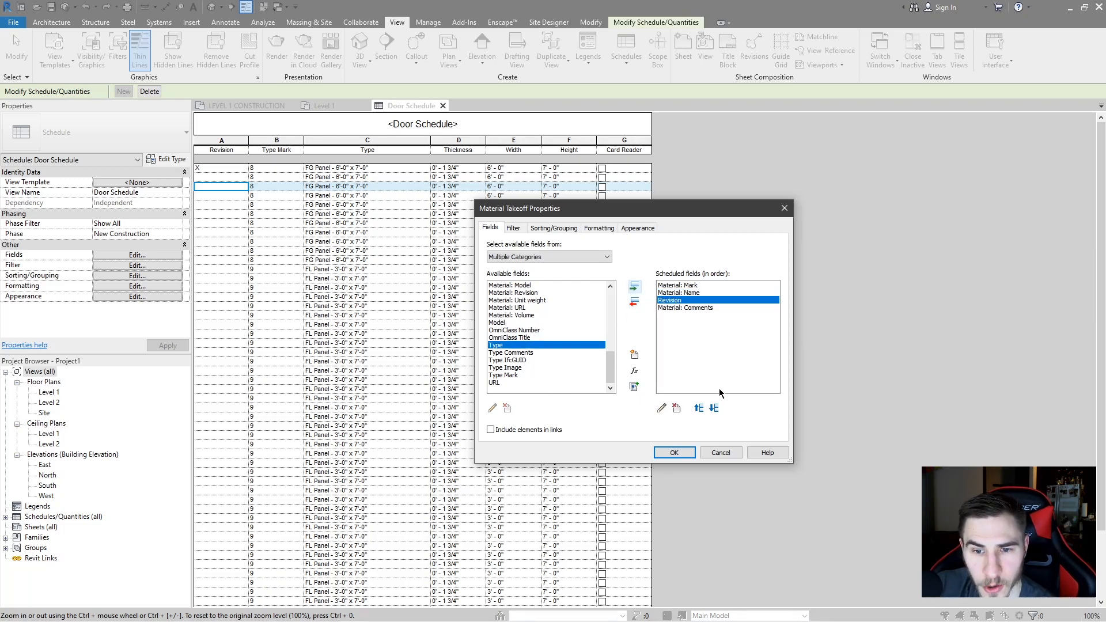
pyautogui.click(699, 408)
pyautogui.click(699, 408)
pyautogui.click(699, 408)
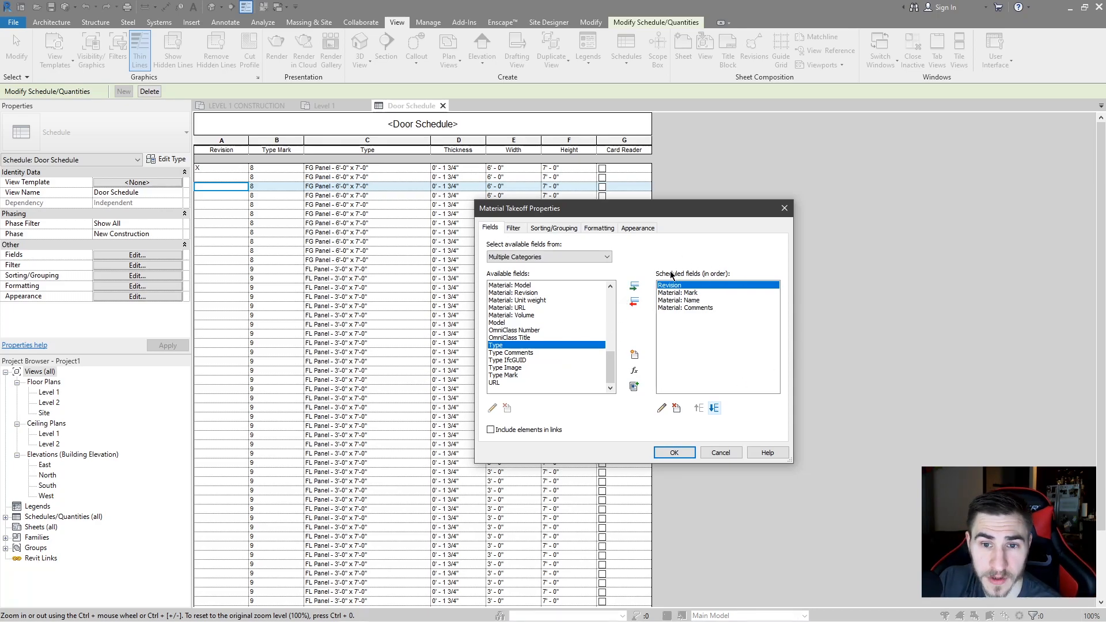
# Step: Apply the takeoff properties and widen the Material: Name and Material: Comments columns to show their full text
pyautogui.click(674, 455)
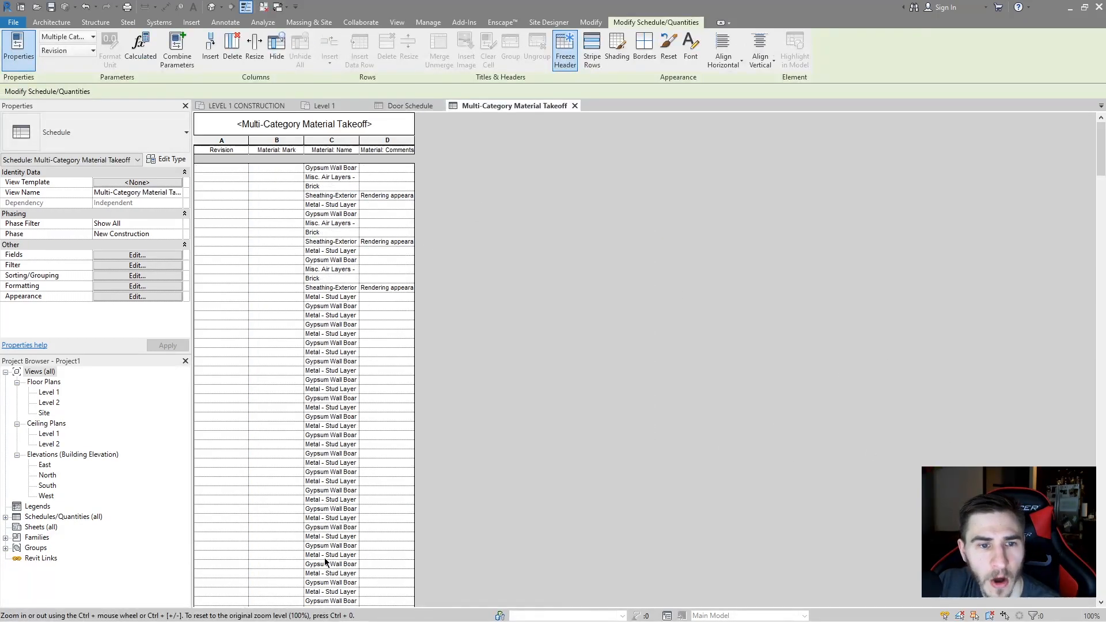
pyautogui.moveTo(362, 136); pyautogui.dragTo(565, 139)
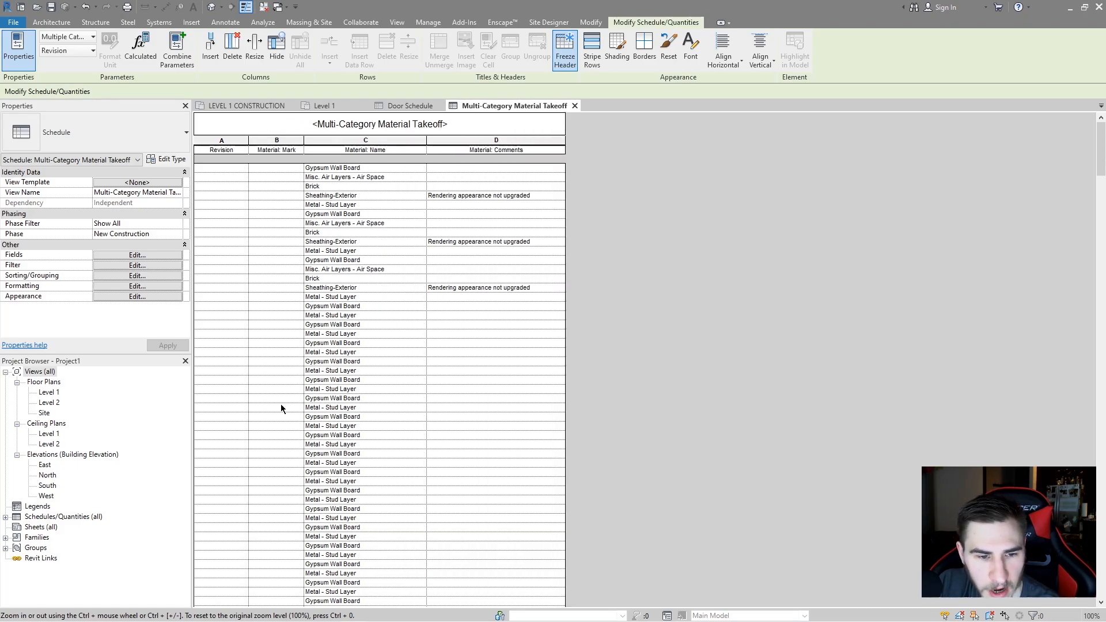
# Step: Look through the materials listed in the takeoff and check the Revision cells of several material rows
pyautogui.scroll(-10, 361, 408)
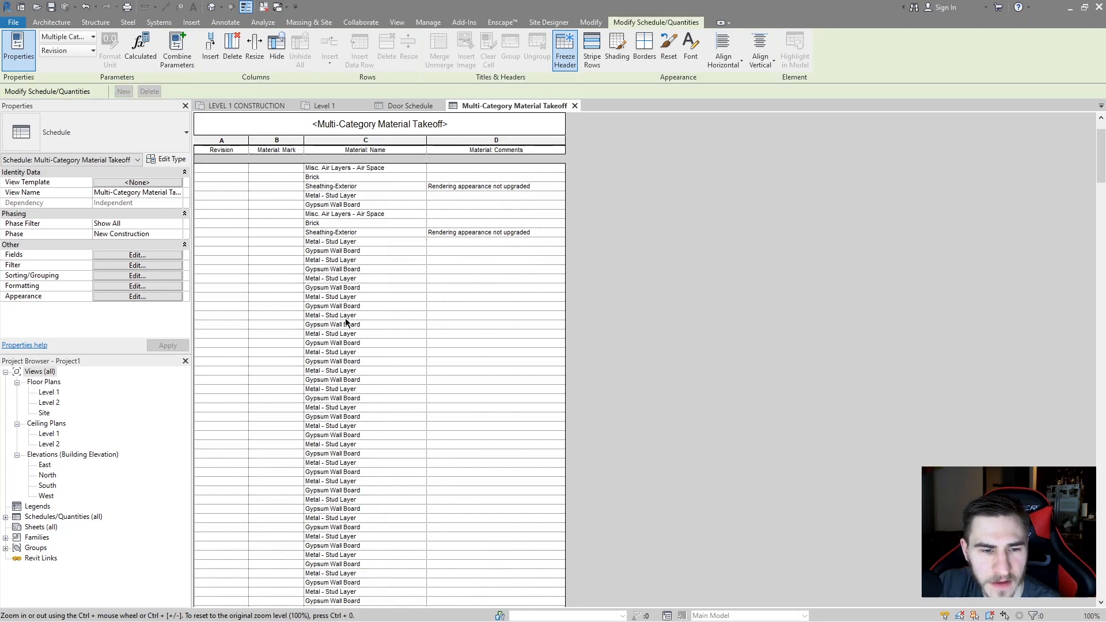
pyautogui.scroll(-10, 365, 435)
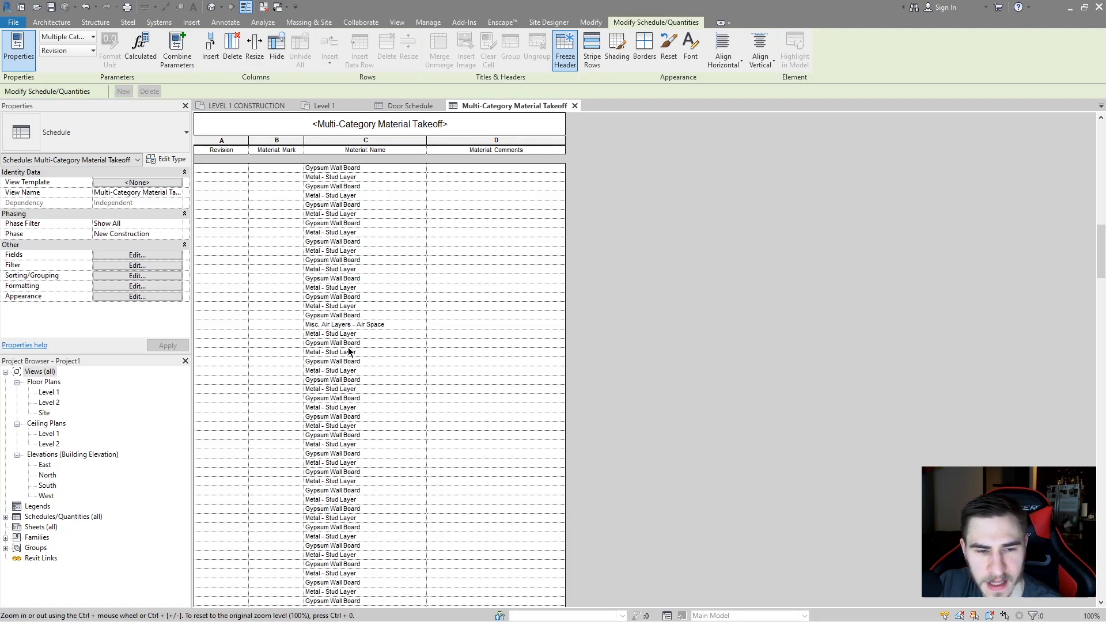
pyautogui.scroll(-10, 349, 382)
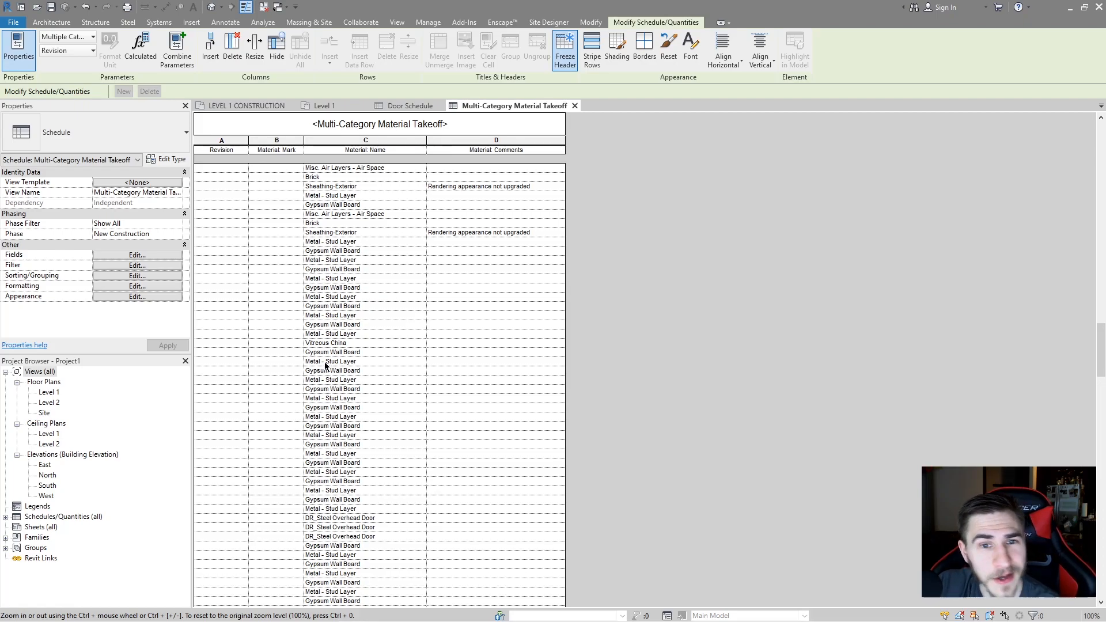
pyautogui.scroll(-6, 363, 362)
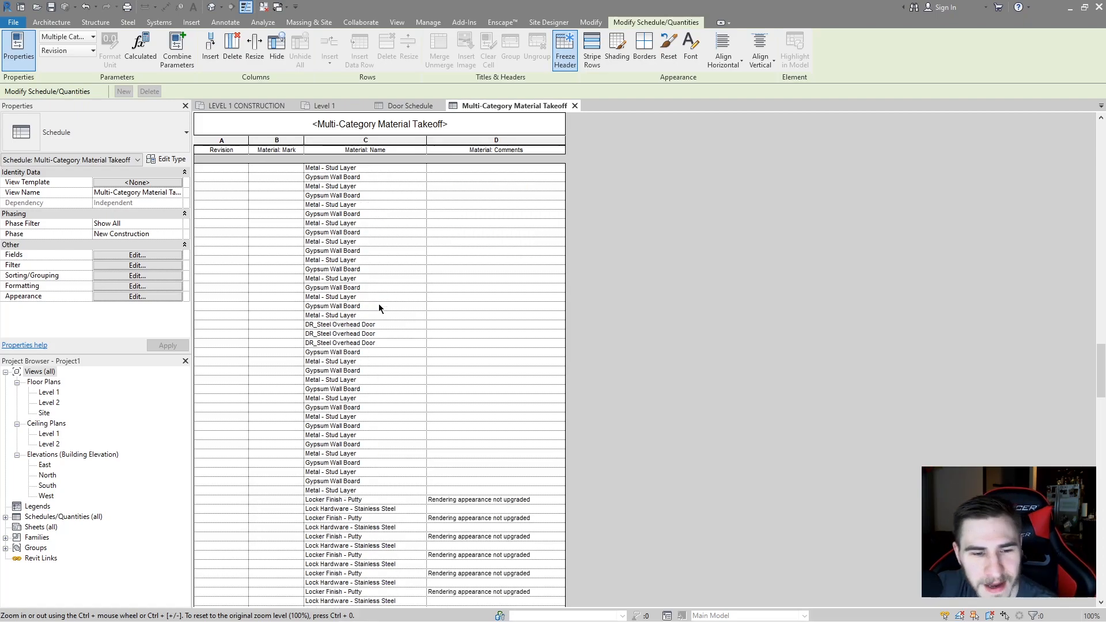
pyautogui.scroll(-5, 375, 307)
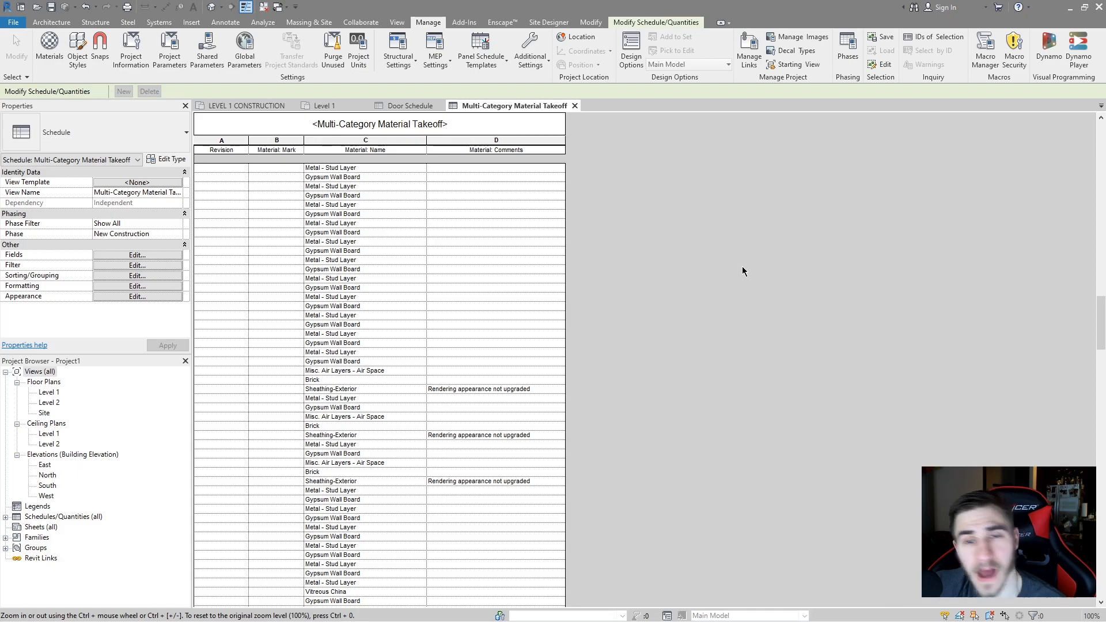
pyautogui.click(227, 268)
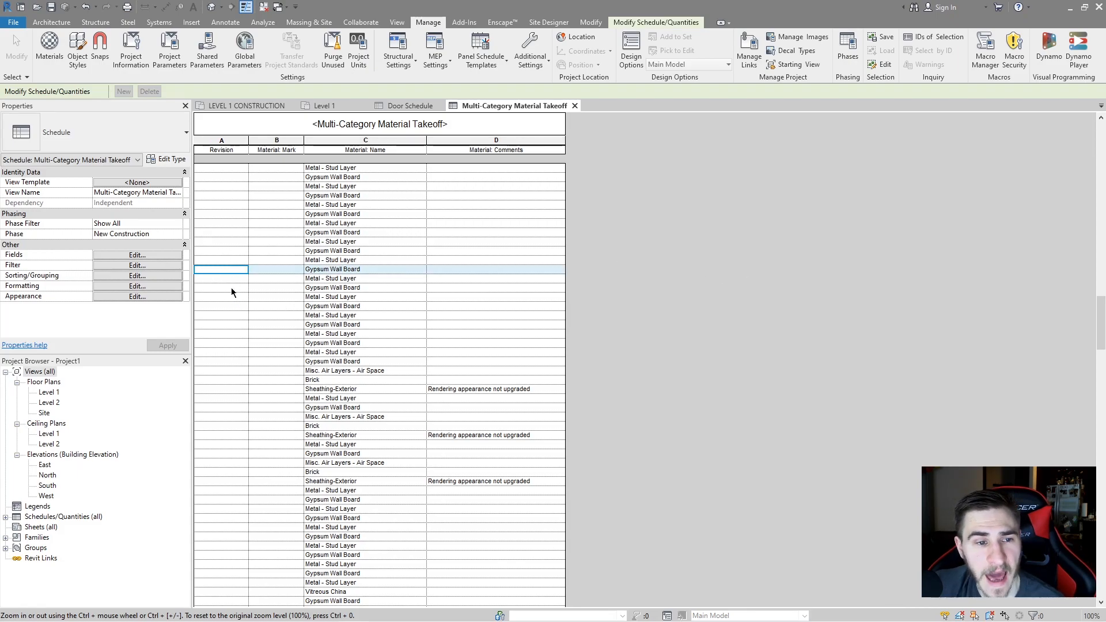
pyautogui.click(229, 372)
pyautogui.click(222, 288)
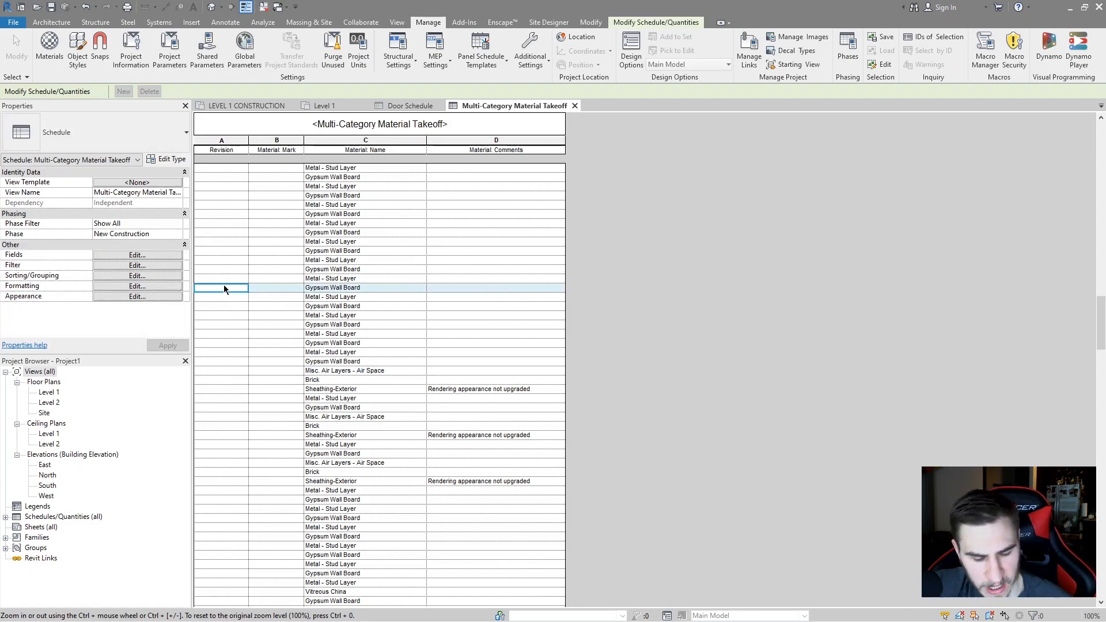
pyautogui.click(226, 268)
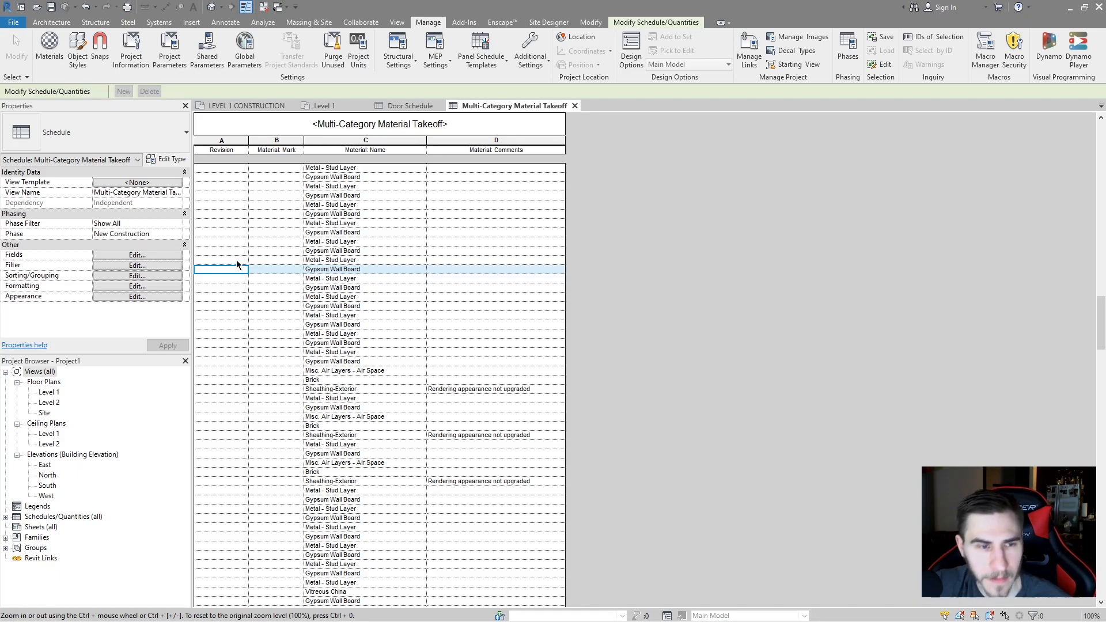
pyautogui.click(226, 252)
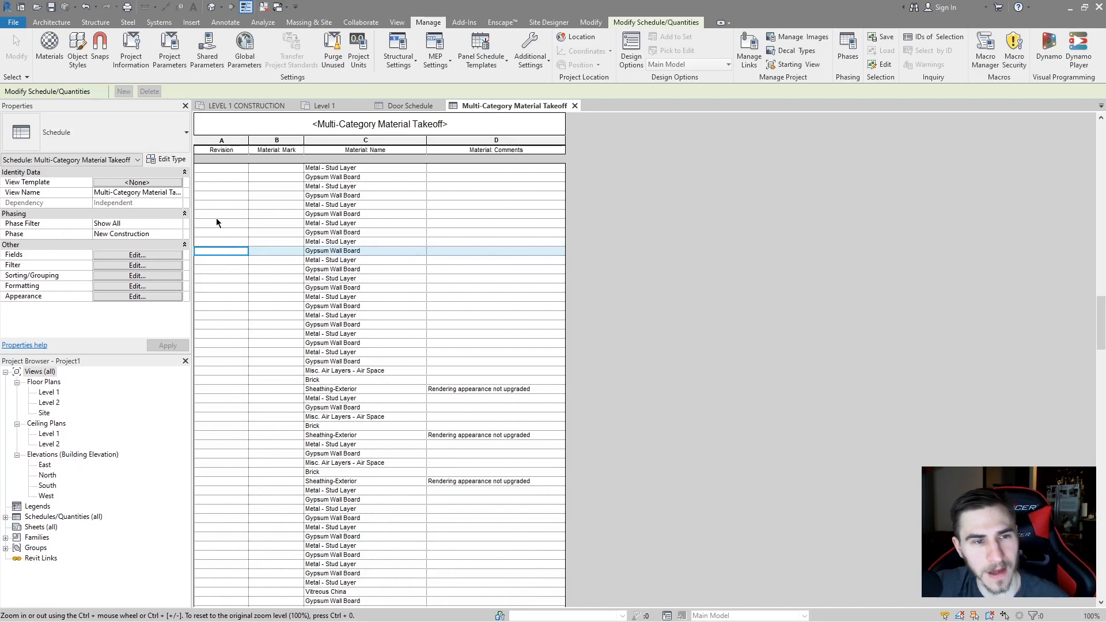
# Step: Reopen the takeoff's fields and add Material: Revision to the scheduled fields, directly after Revision
pyautogui.click(157, 255)
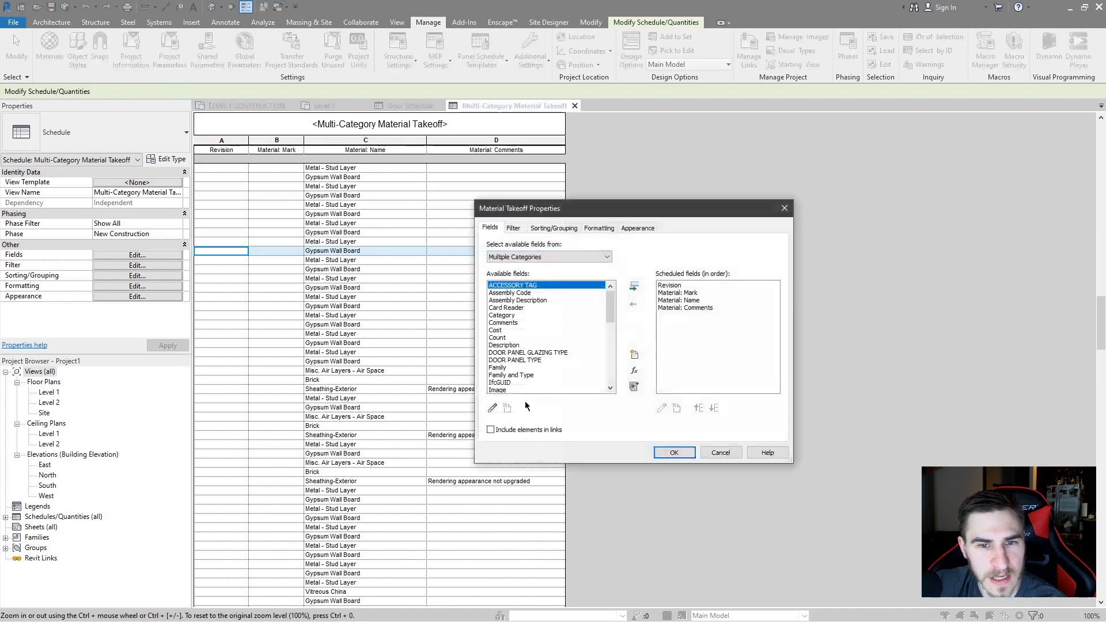
pyautogui.click(678, 287)
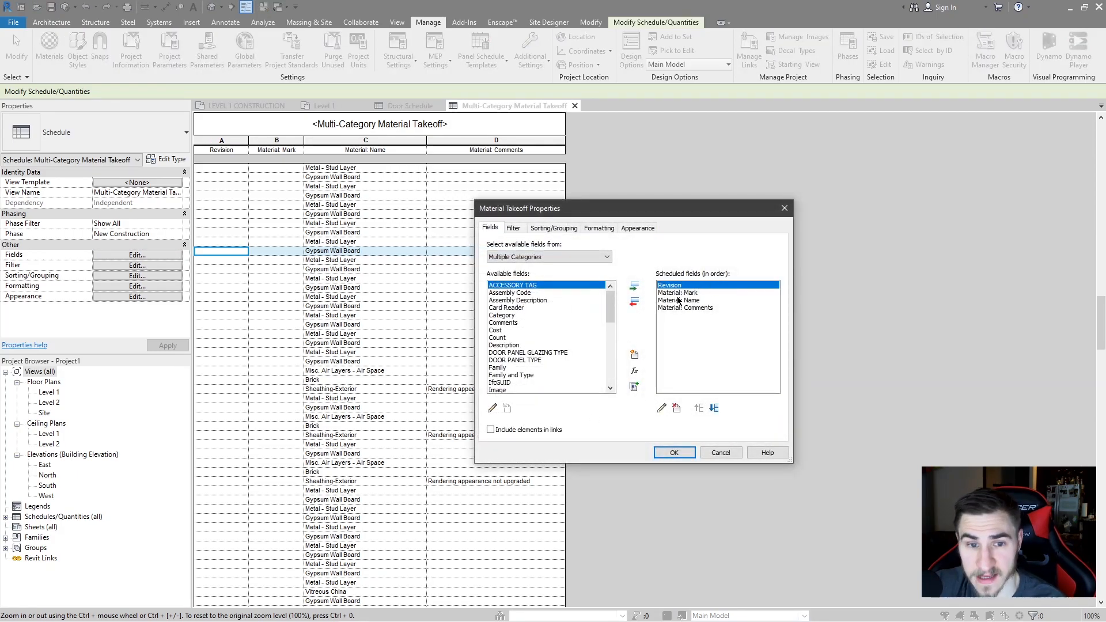
pyautogui.scroll(-4, 579, 306)
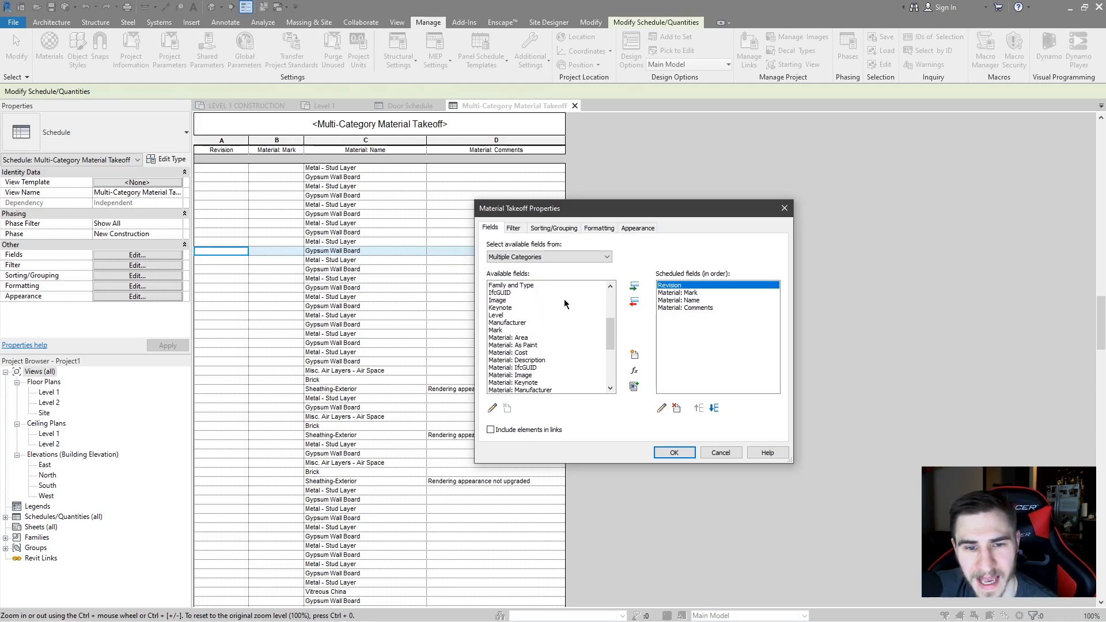
pyautogui.scroll(-2, 551, 307)
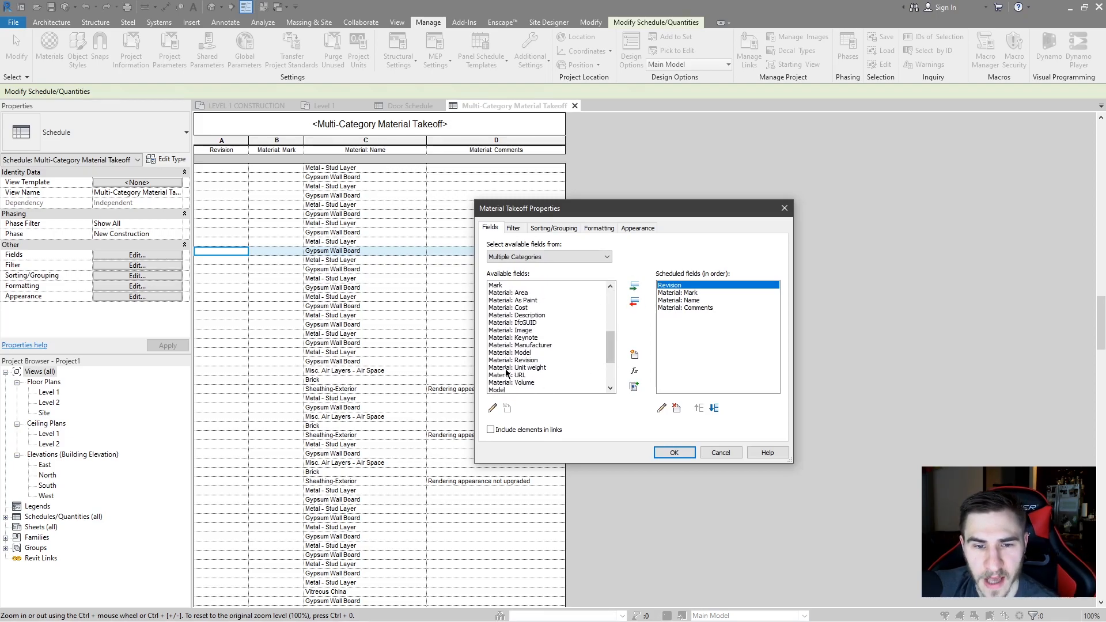
pyautogui.click(517, 361)
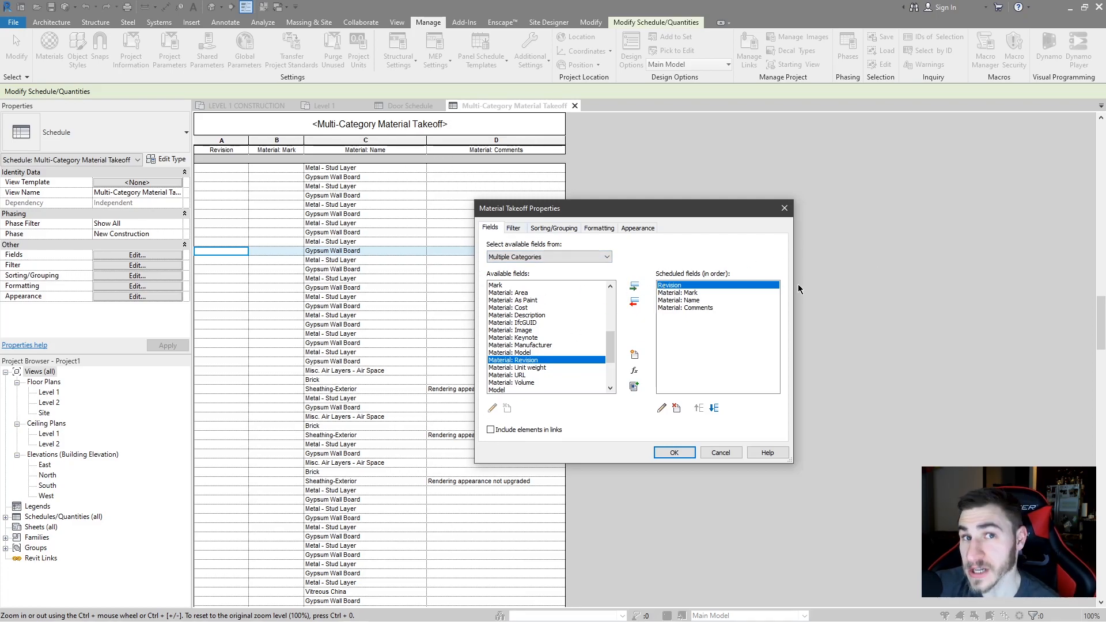
pyautogui.scroll(1, 538, 336)
pyautogui.scroll(4, 539, 337)
pyautogui.scroll(-7, 541, 336)
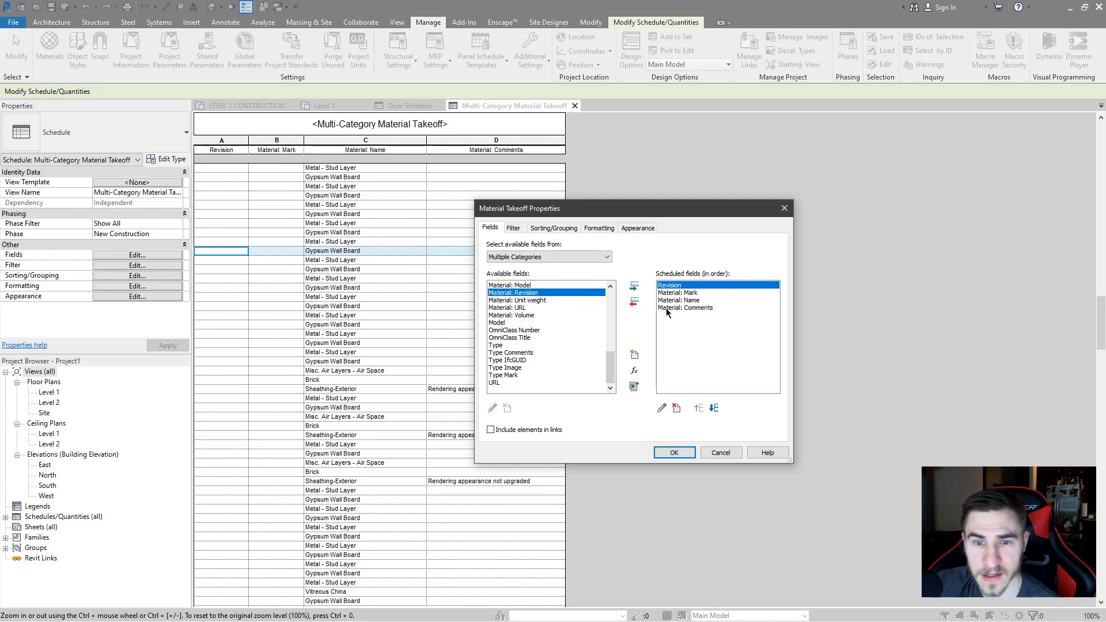
pyautogui.click(634, 287)
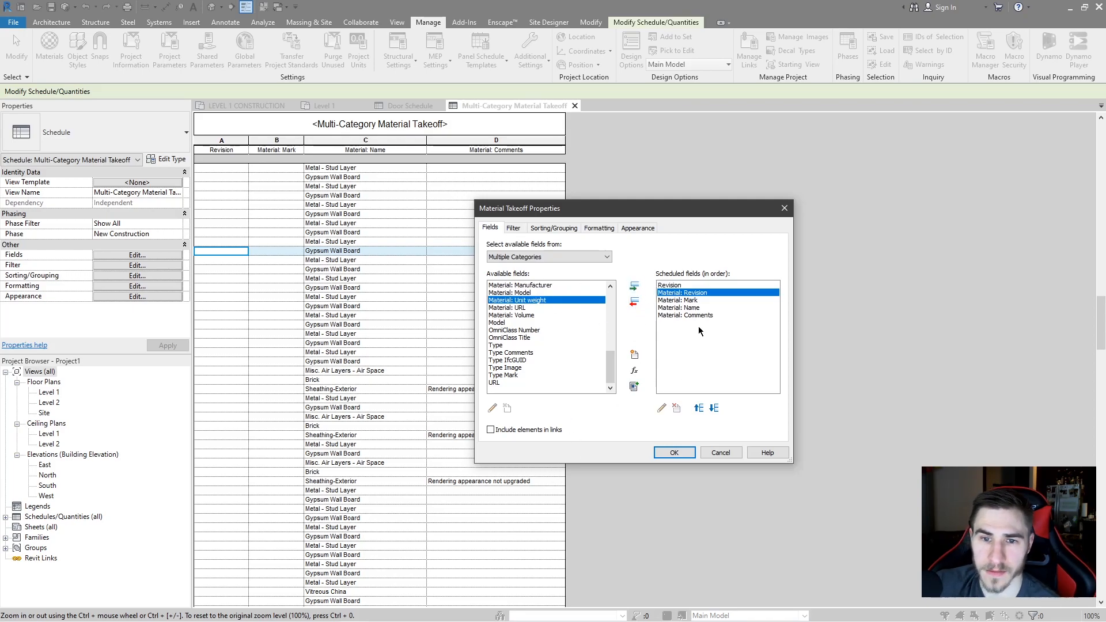
pyautogui.click(696, 308)
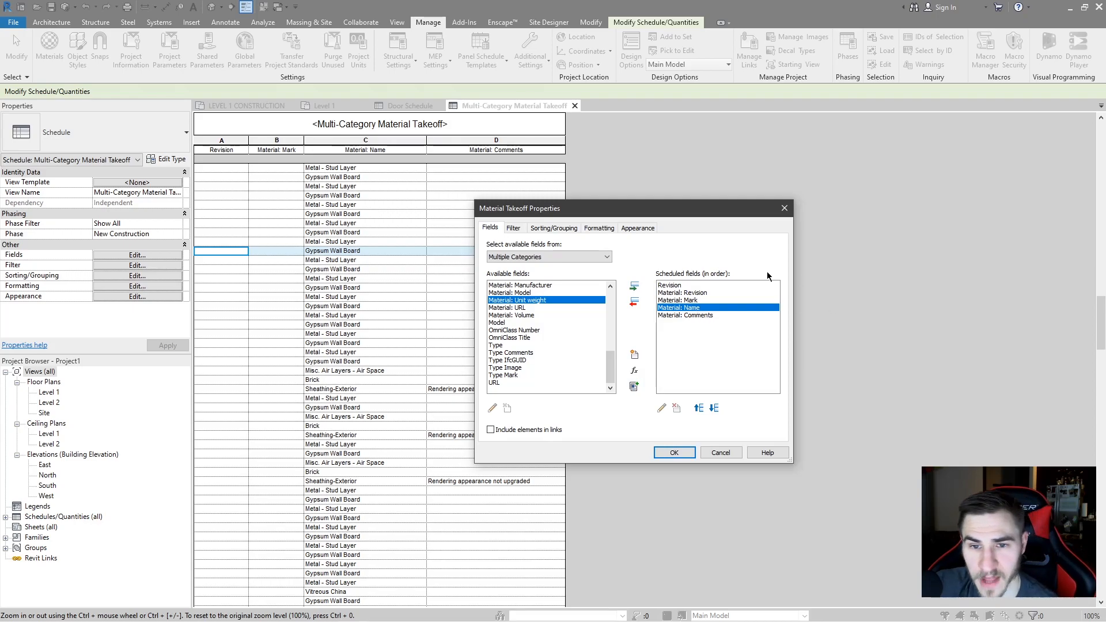
pyautogui.click(678, 285)
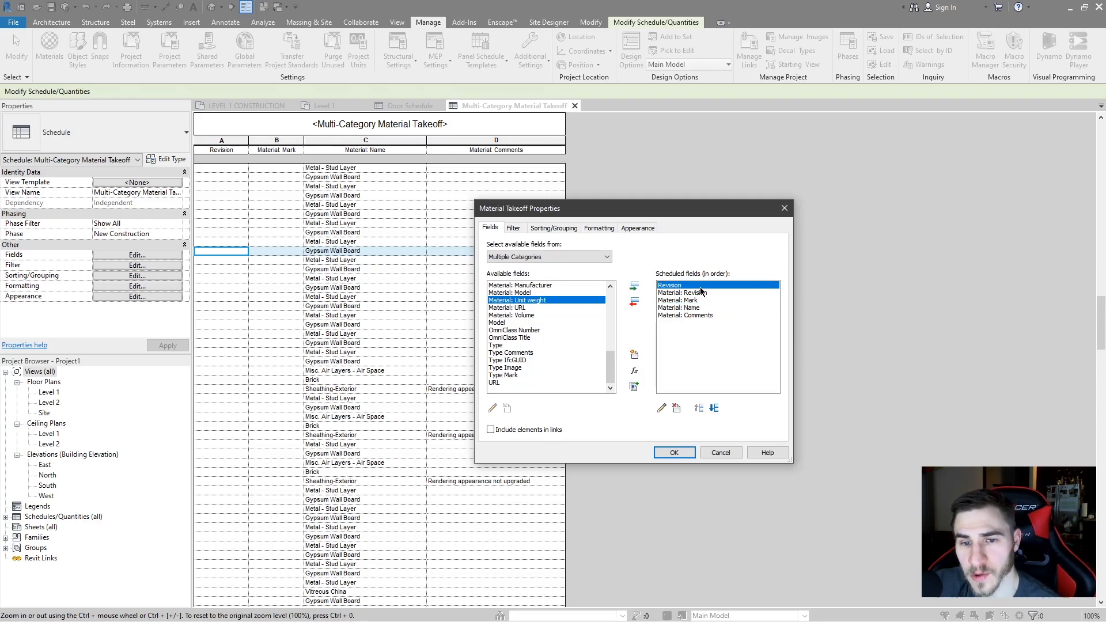
# Step: Remove the Revision field from the takeoff's scheduled fields, apply it, and select a Gypsum Wall Board row's Material: Revision cell
pyautogui.click(633, 302)
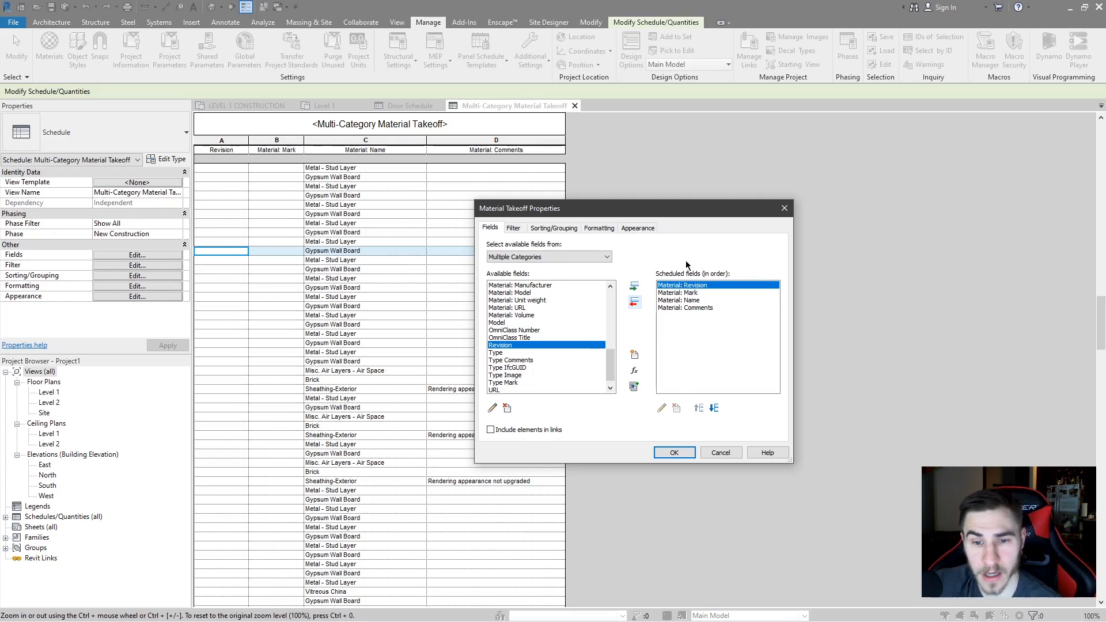
pyautogui.click(674, 453)
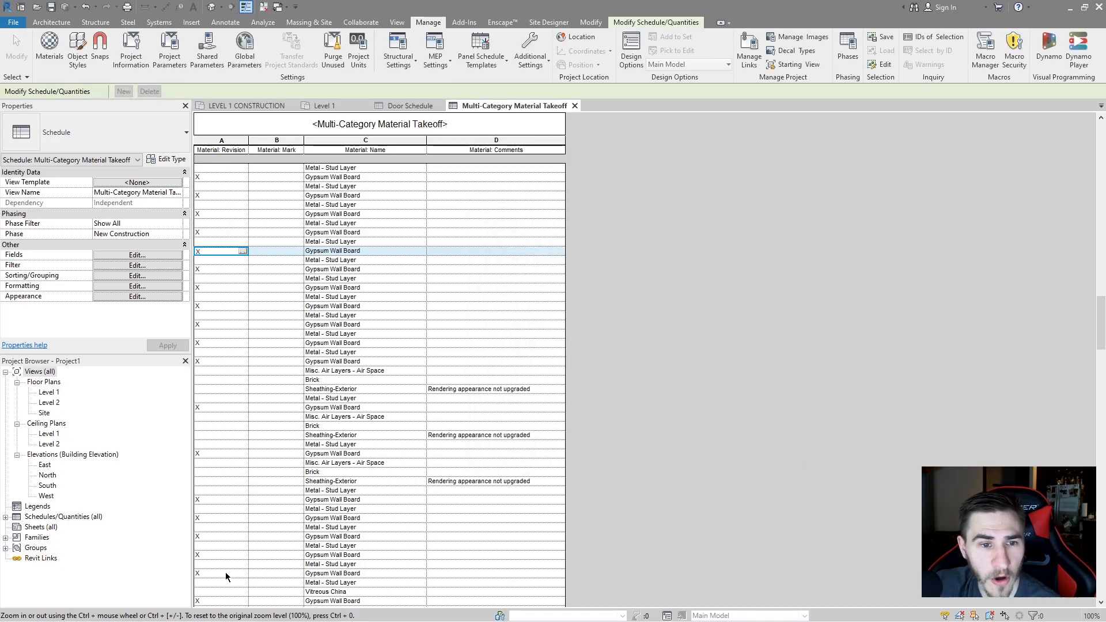
pyautogui.click(232, 232)
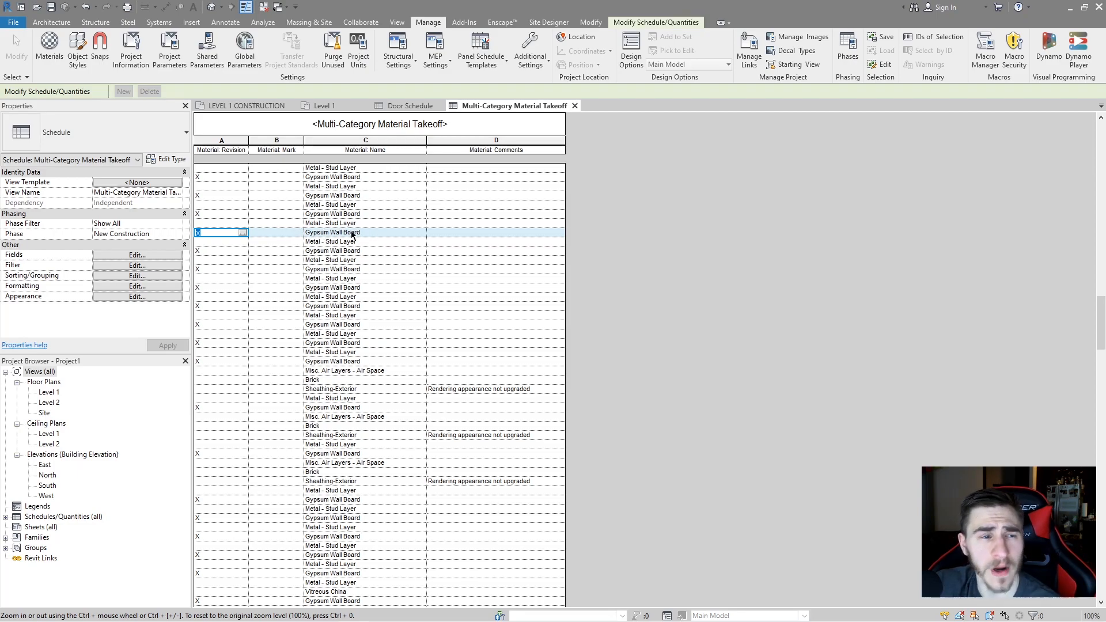
# Step: Examine the Gypsum Wall Board material's identity information and its custom Revision parameter in the material browser
pyautogui.click(51, 53)
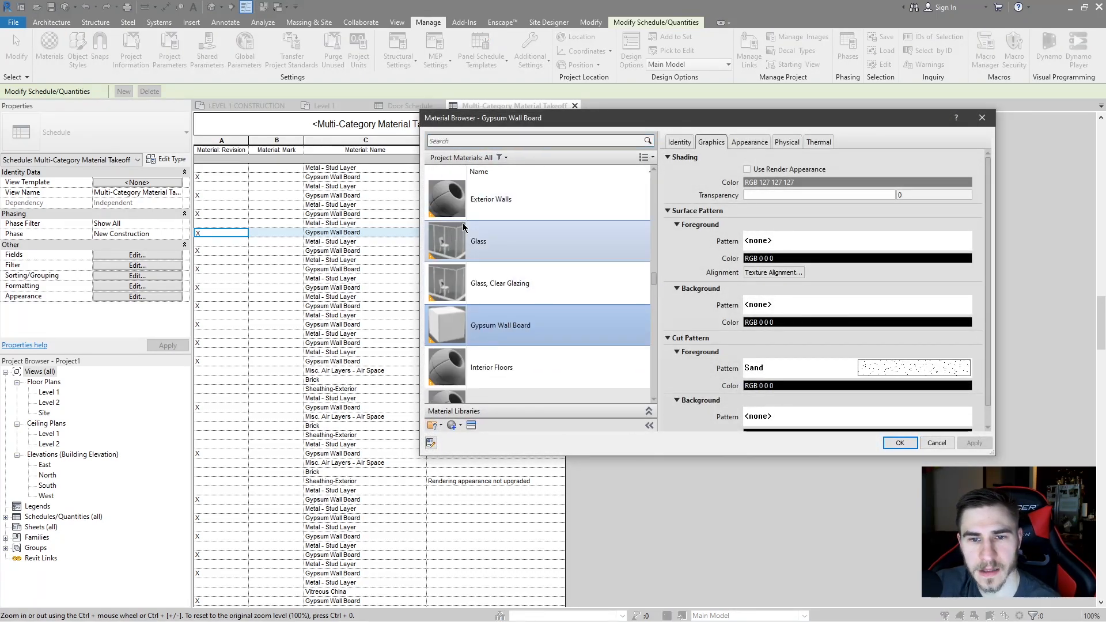
pyautogui.click(679, 141)
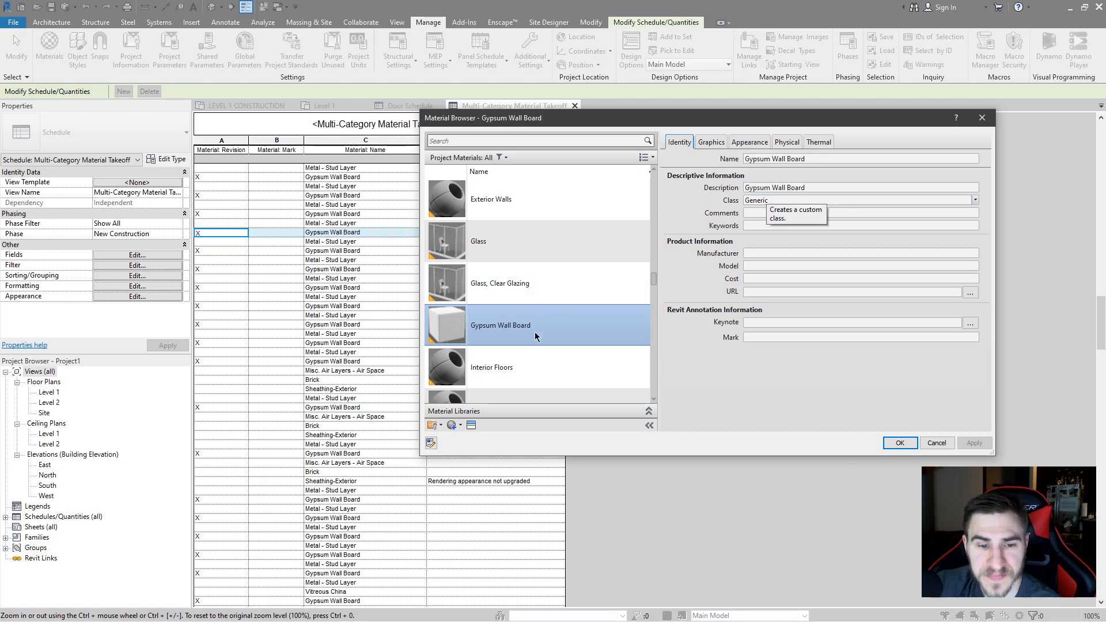
pyautogui.click(431, 443)
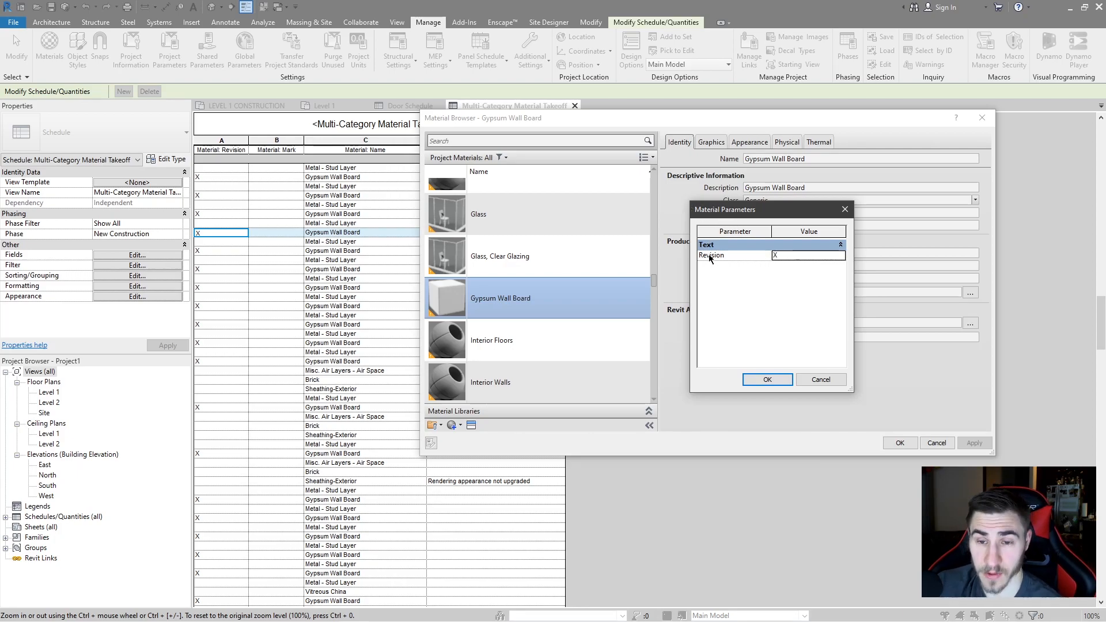
pyautogui.click(788, 255)
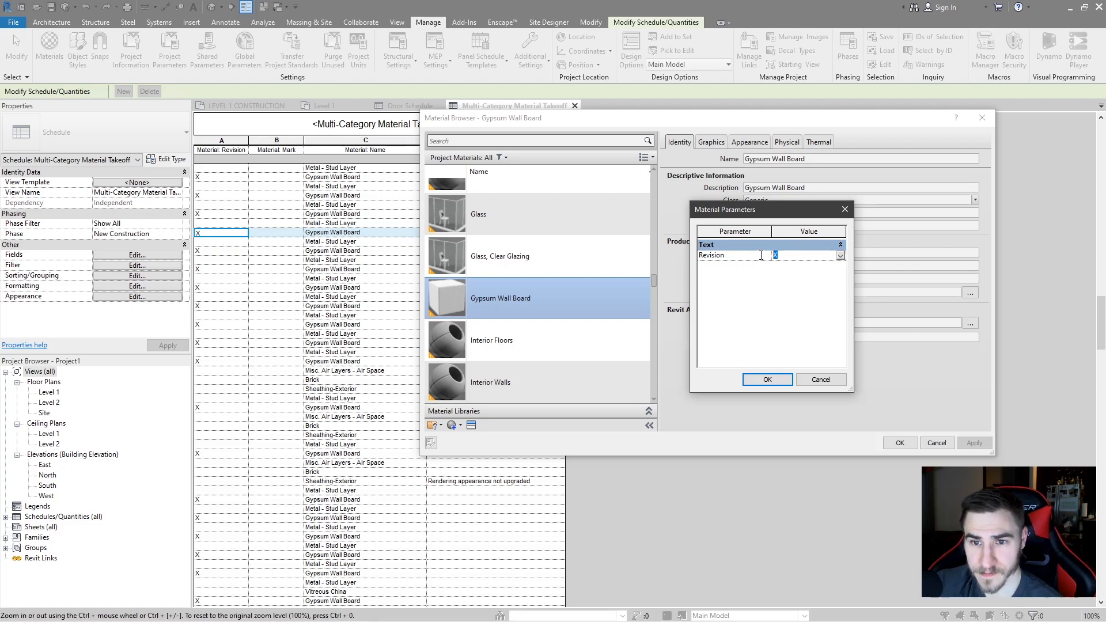
pyautogui.click(771, 378)
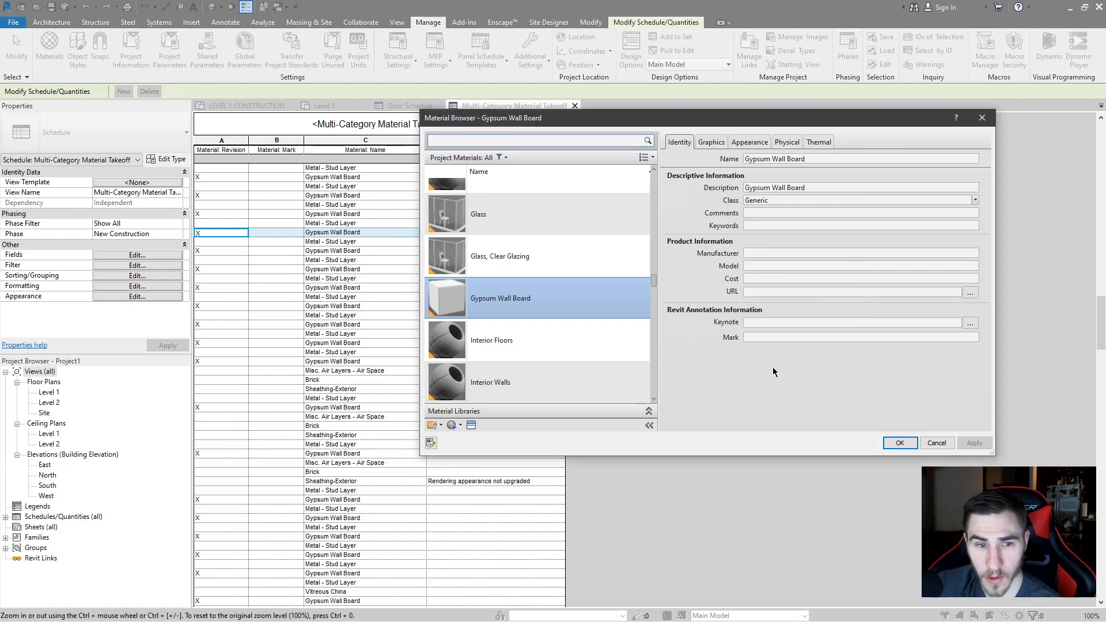
pyautogui.click(897, 443)
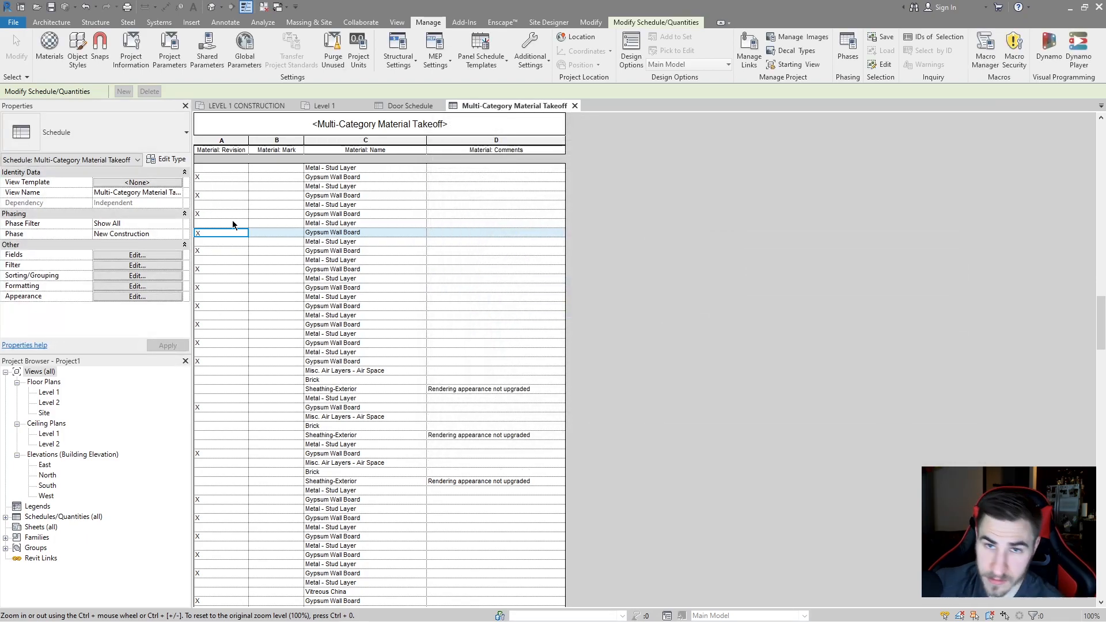
# Step: Clear the Material: Revision value in the selected Gypsum Wall Board row of the takeoff
pyautogui.click(211, 234)
pyautogui.press('BackSpace')
pyautogui.press('Return')
pyautogui.click(274, 270)
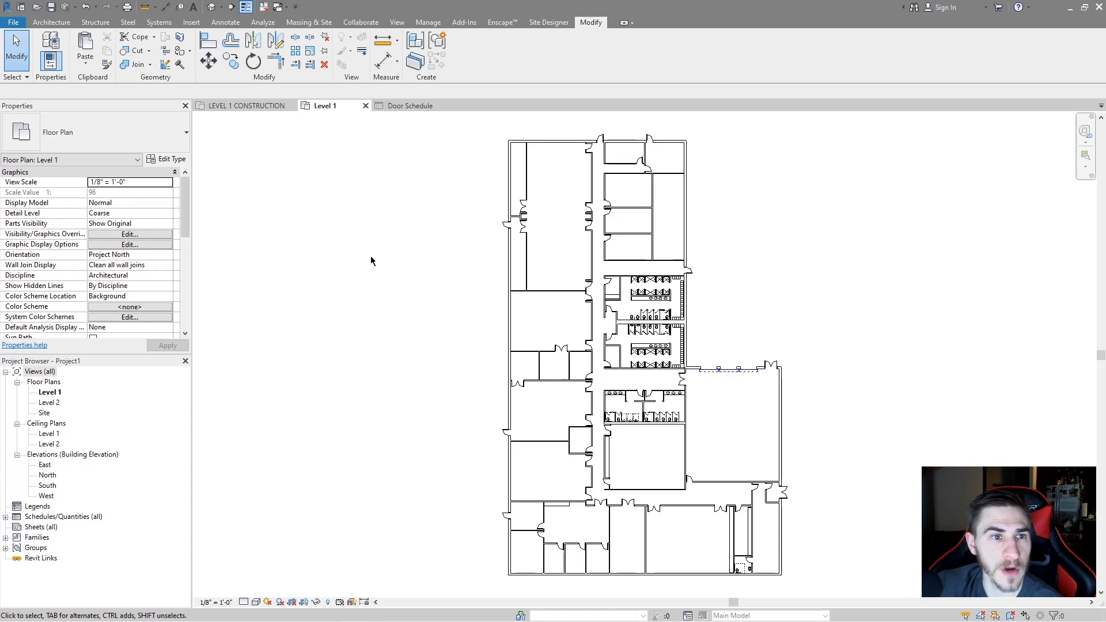
# Step: Start a new project parameter of type Number named Fire Rating
pyautogui.click(429, 22)
pyautogui.click(169, 50)
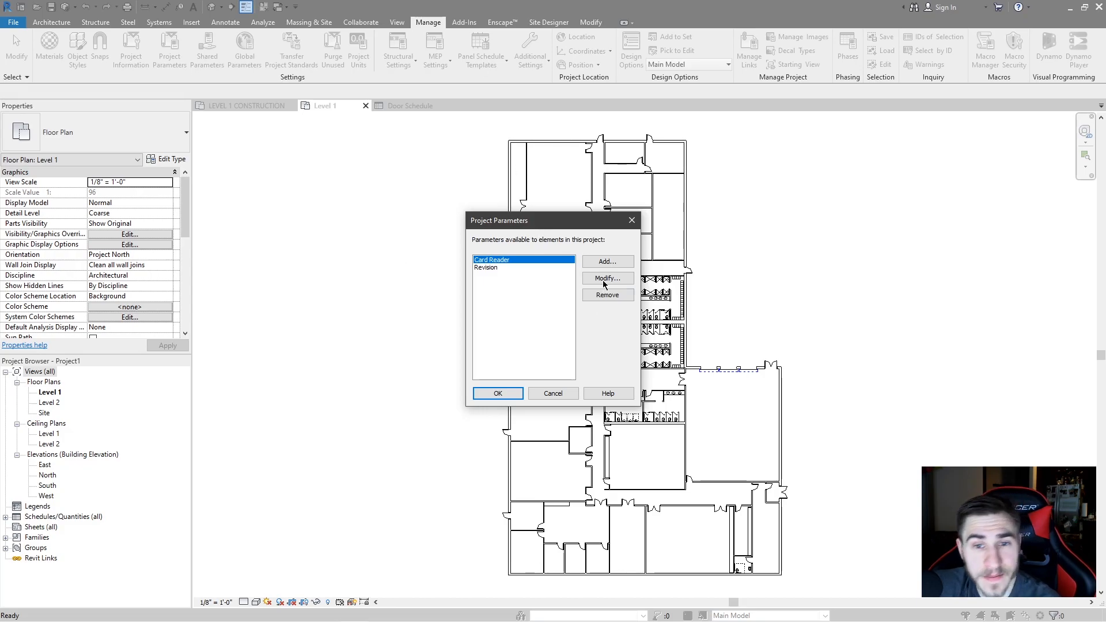
pyautogui.click(612, 262)
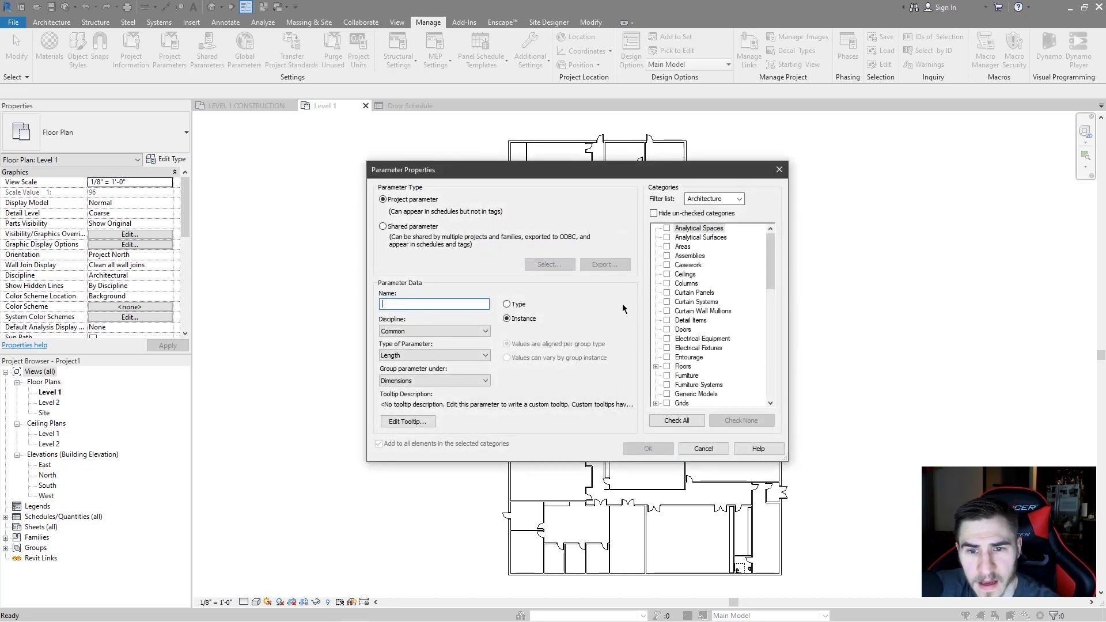
pyautogui.click(429, 356)
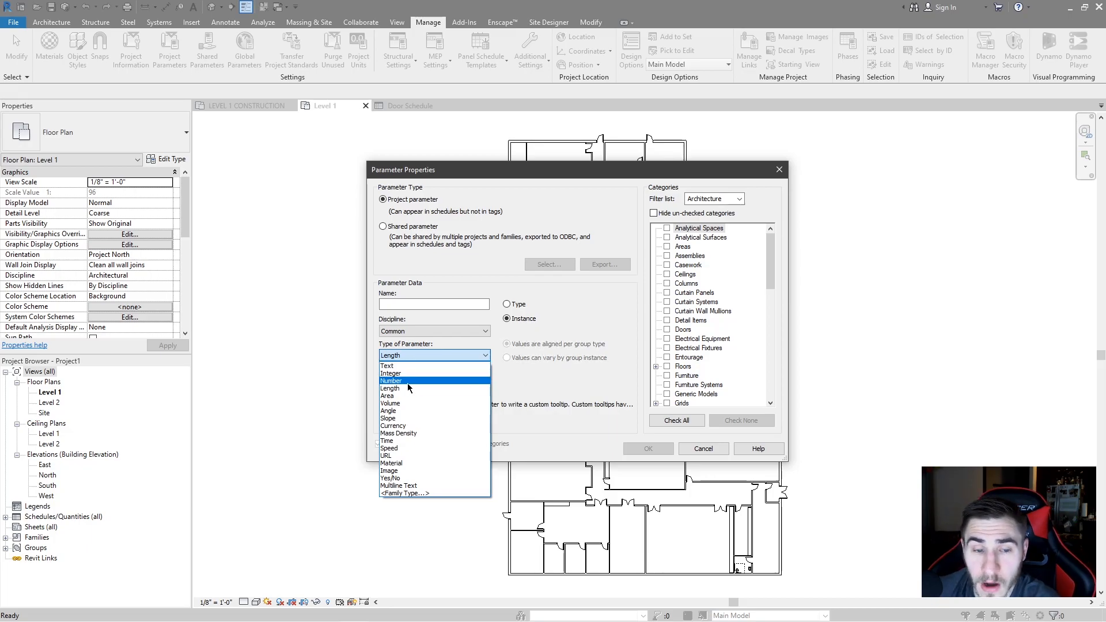
pyautogui.click(422, 380)
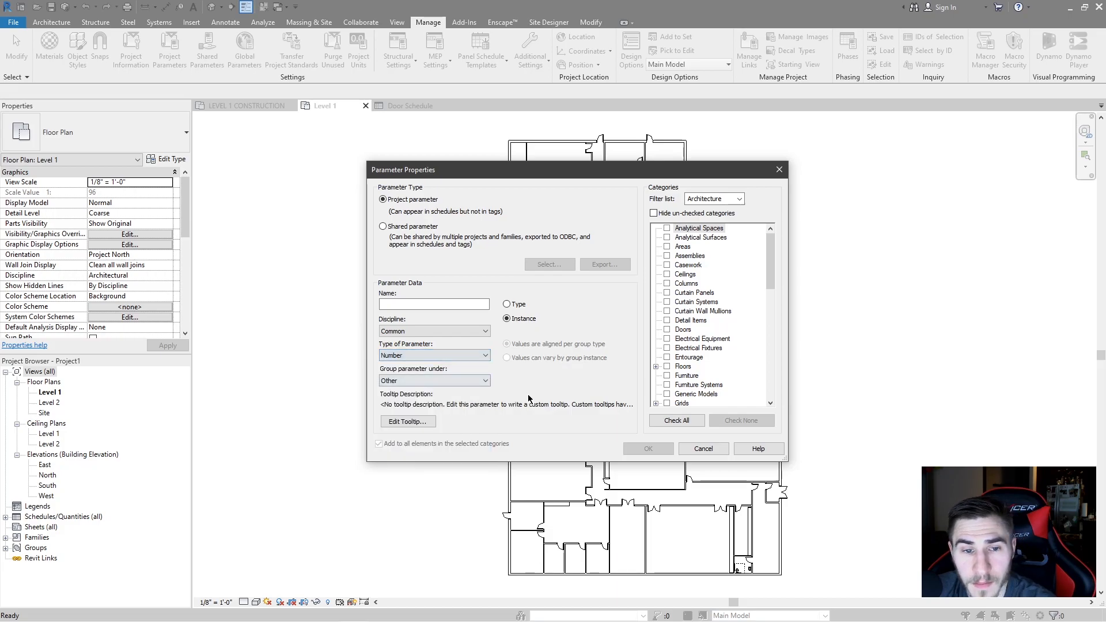
pyautogui.click(420, 306)
pyautogui.write('Fire Rating')
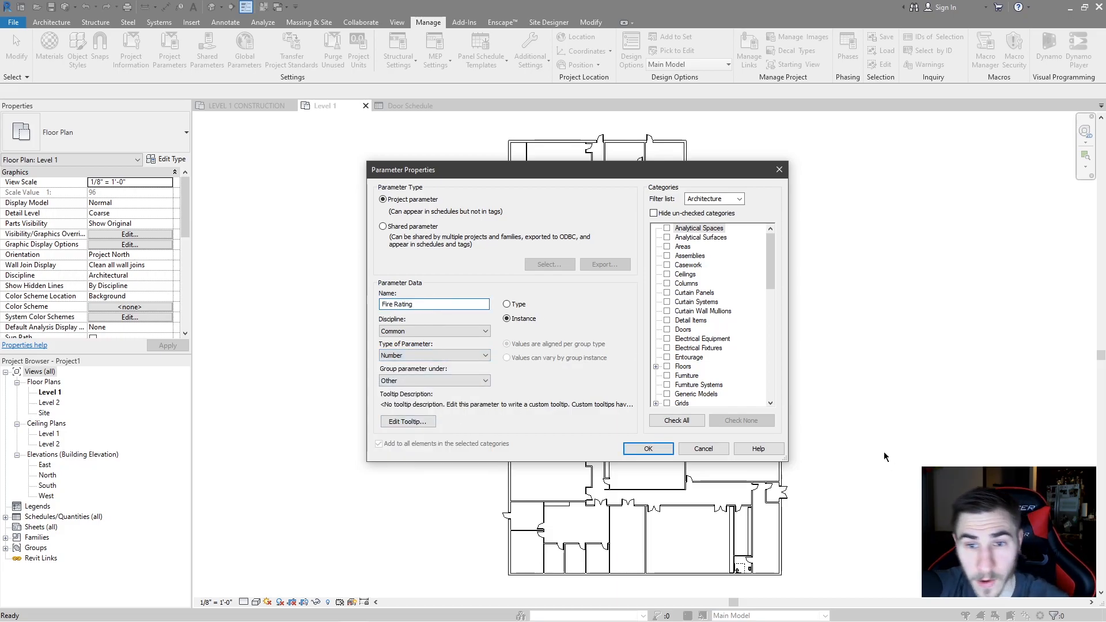
# Step: Assign the Fire Rating parameter to the Doors and Walls categories, group it under Construction, and create it
pyautogui.click(668, 330)
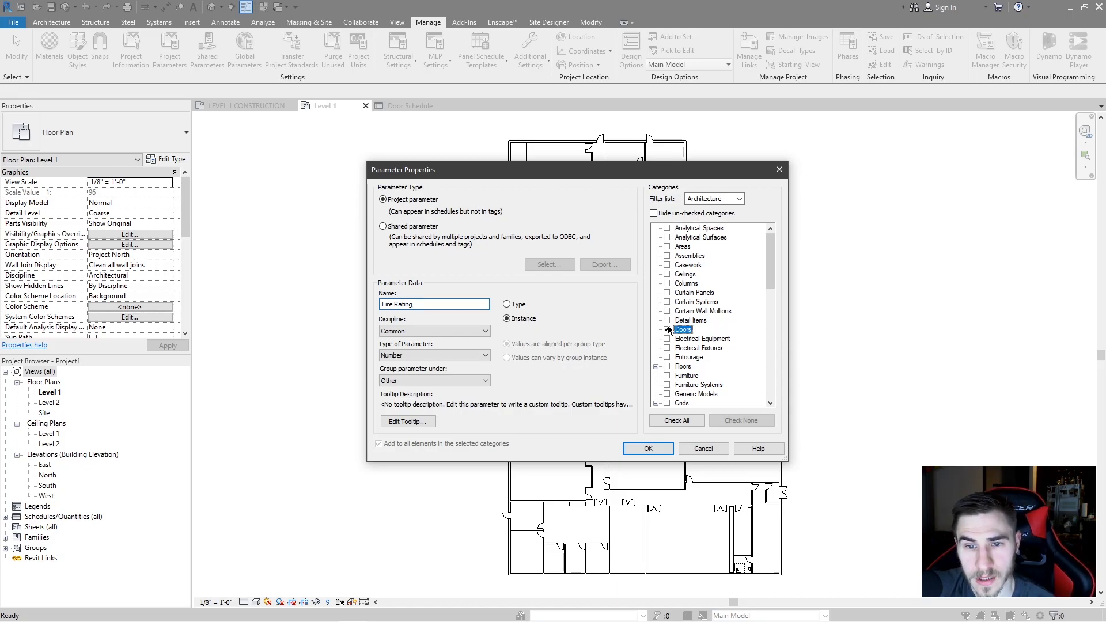
pyautogui.scroll(-12, 670, 317)
pyautogui.scroll(-2, 692, 331)
pyautogui.click(668, 384)
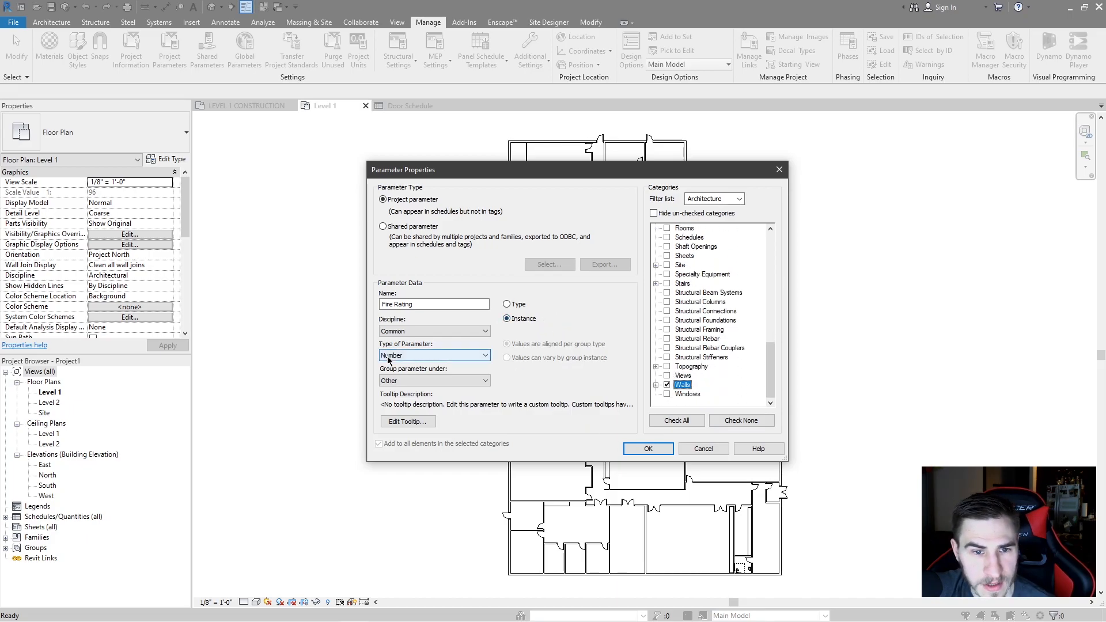
pyautogui.click(438, 380)
pyautogui.scroll(5, 426, 476)
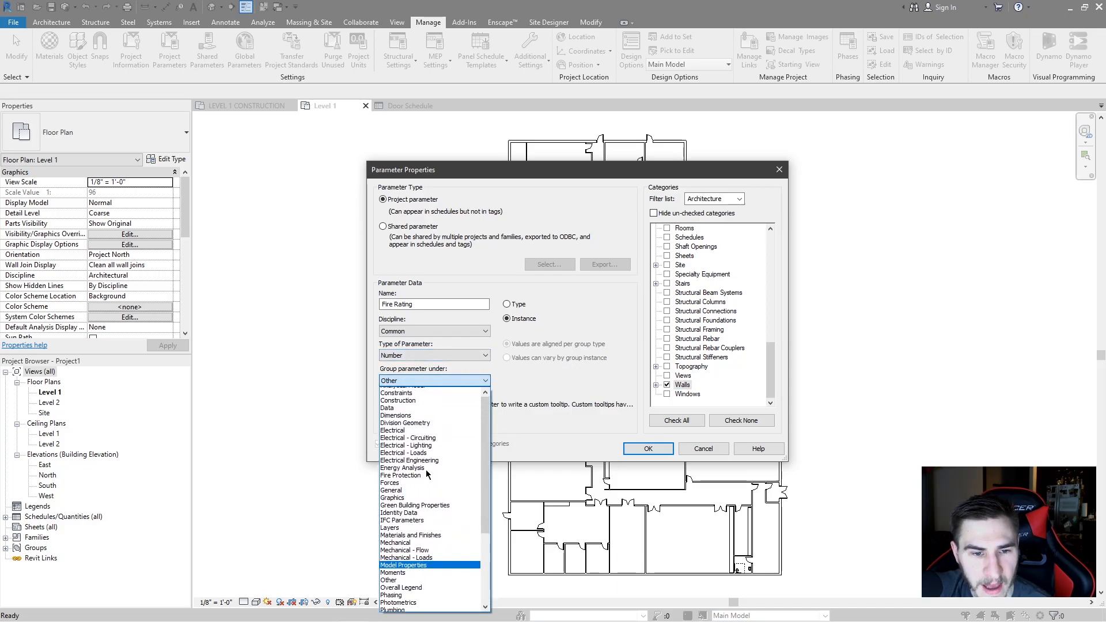
pyautogui.click(413, 422)
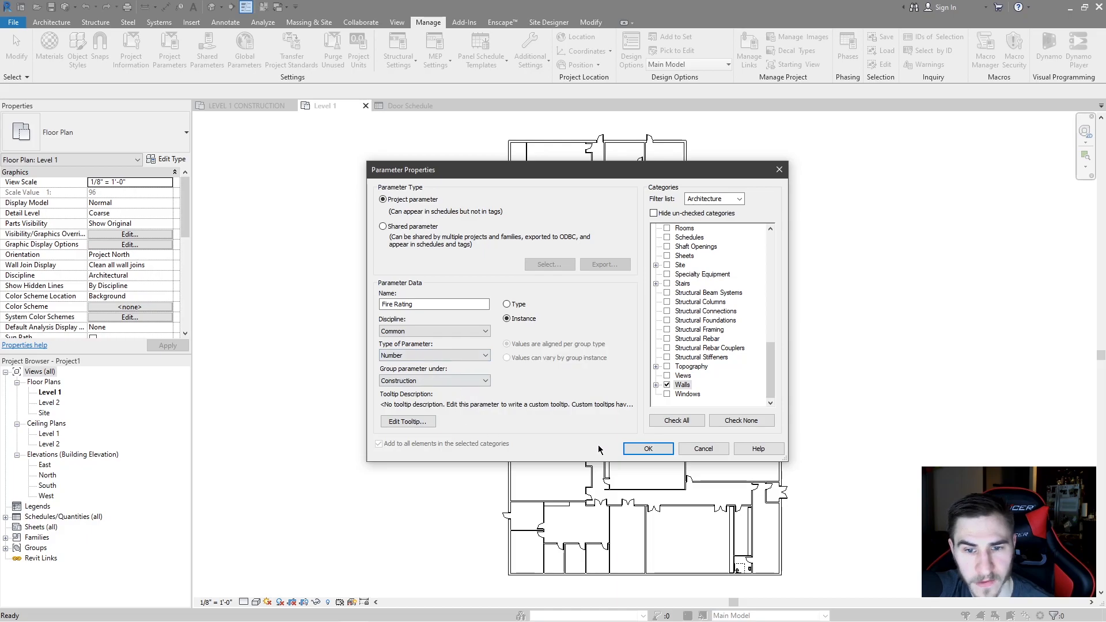
pyautogui.click(648, 449)
pyautogui.click(497, 394)
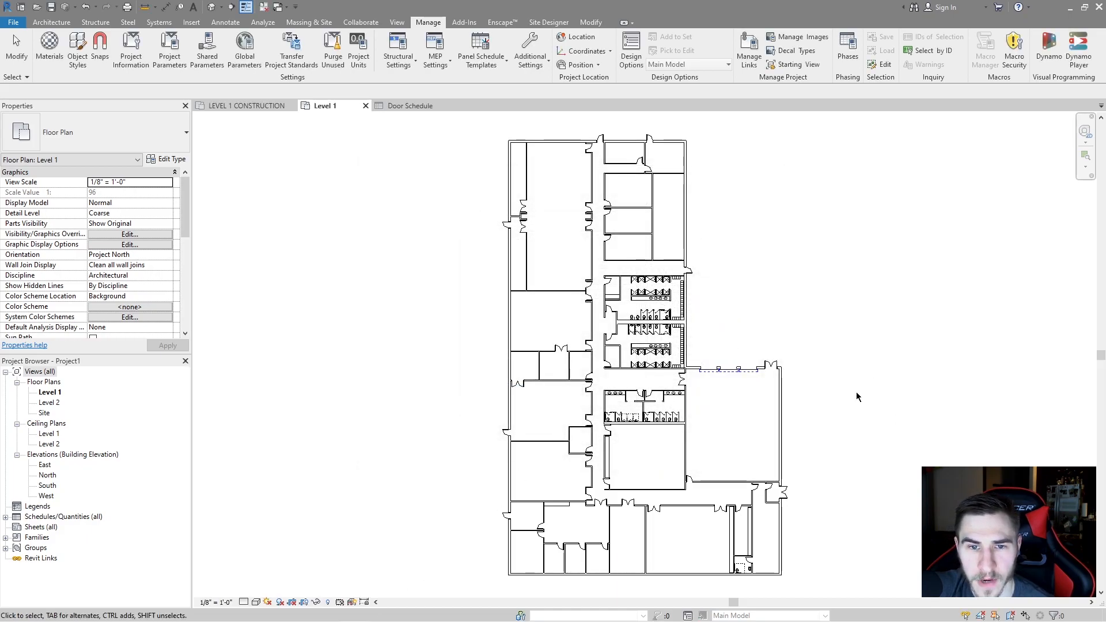
# Step: Try to set the Fire Rating of the INT - C1 - 4 7/8" Partition corridor wall to X
pyautogui.click(591, 247)
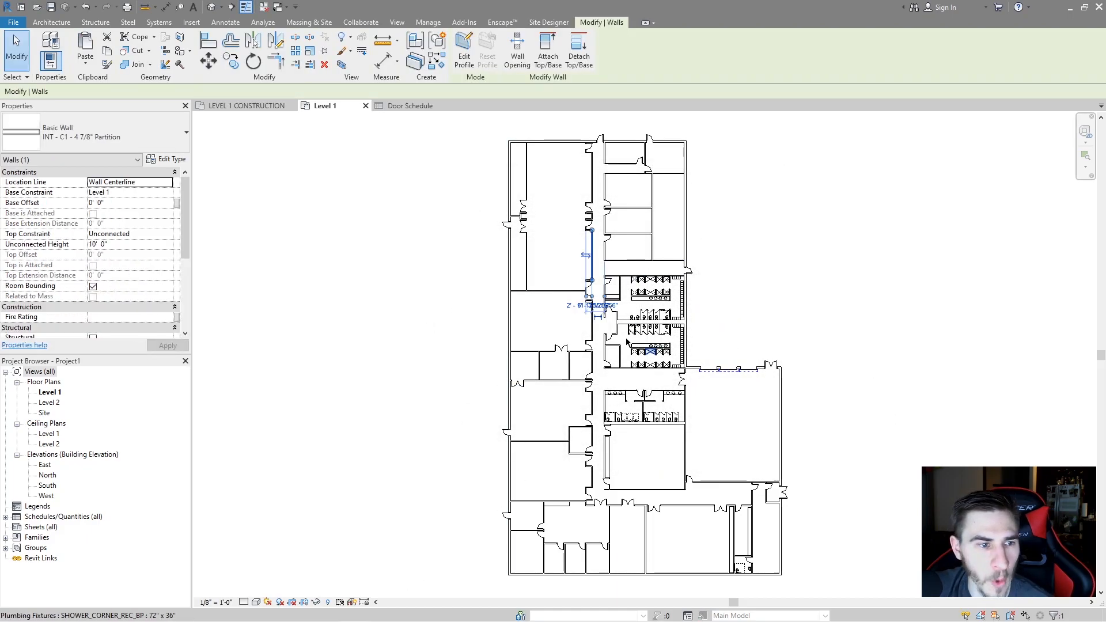
pyautogui.click(40, 318)
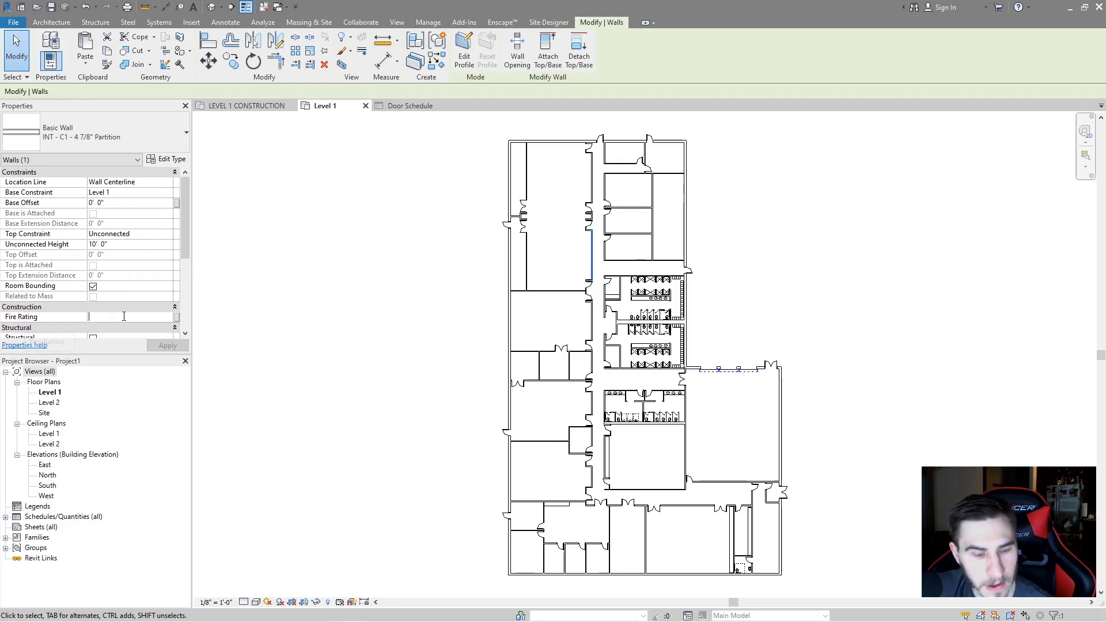
pyautogui.write('X')
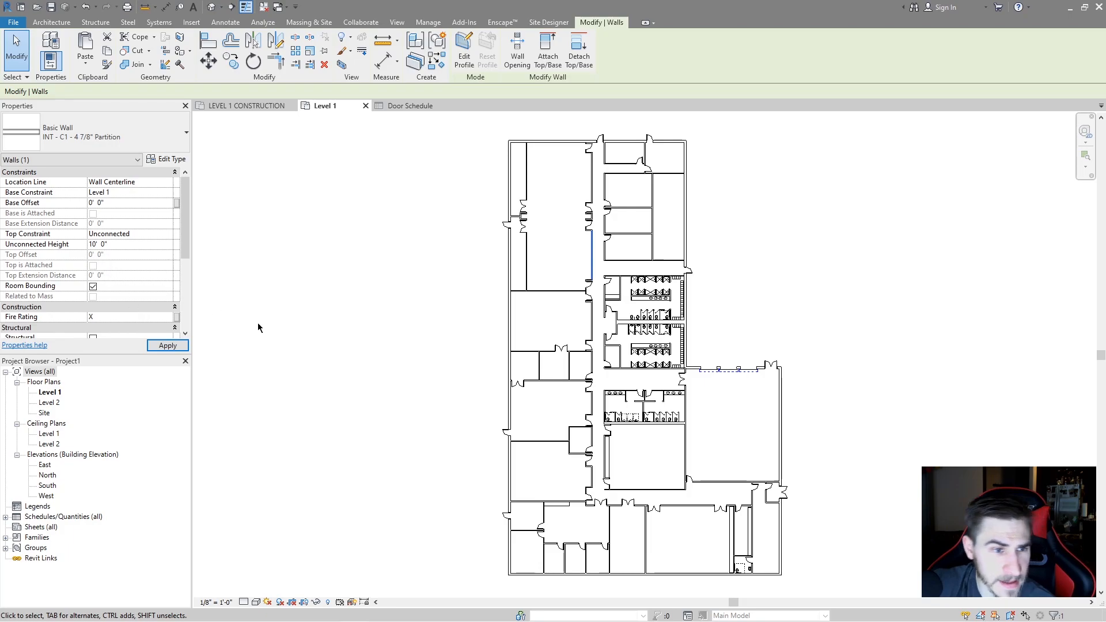
pyautogui.click(240, 316)
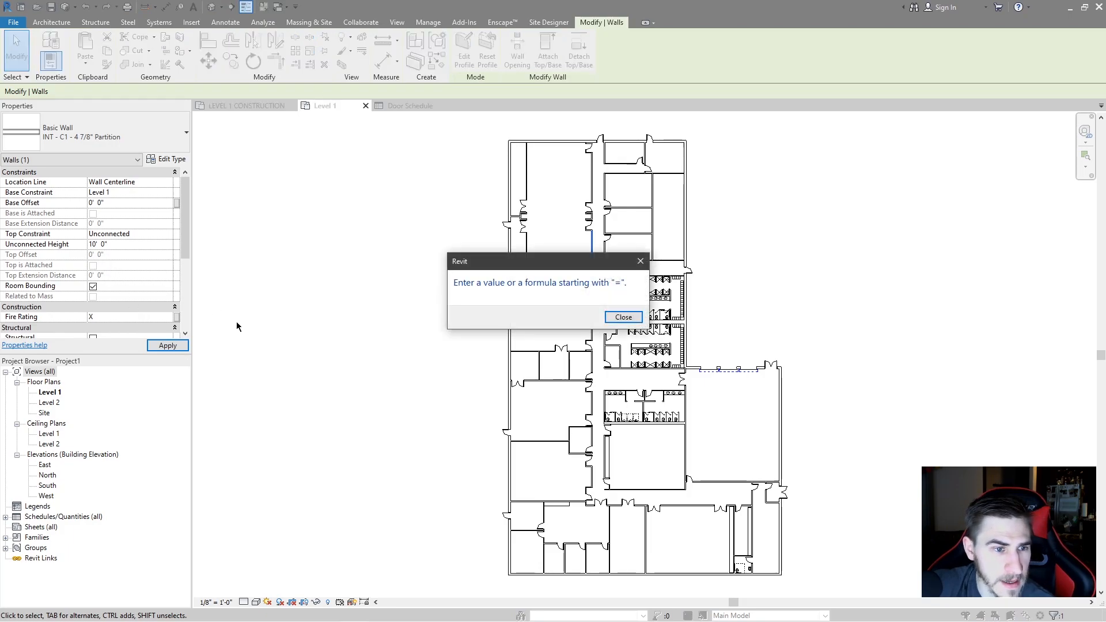
pyautogui.click(623, 317)
# Step: Set the selected corridor wall's Fire Rating to 1 and reselect the wall to check the value
pyautogui.click(147, 317)
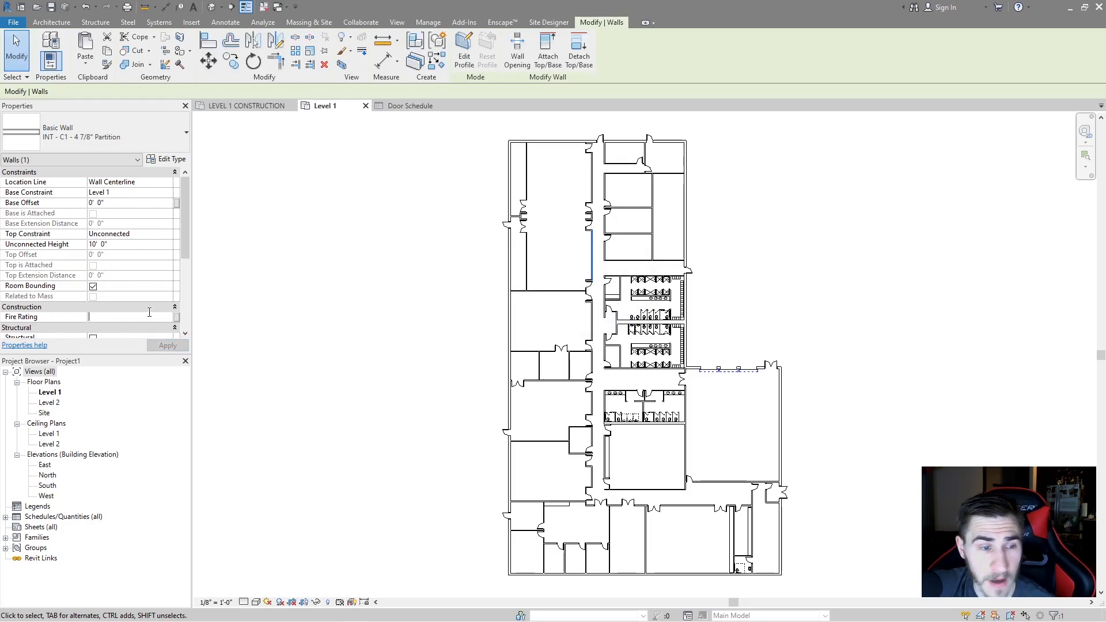
pyautogui.write('1')
pyautogui.click(327, 303)
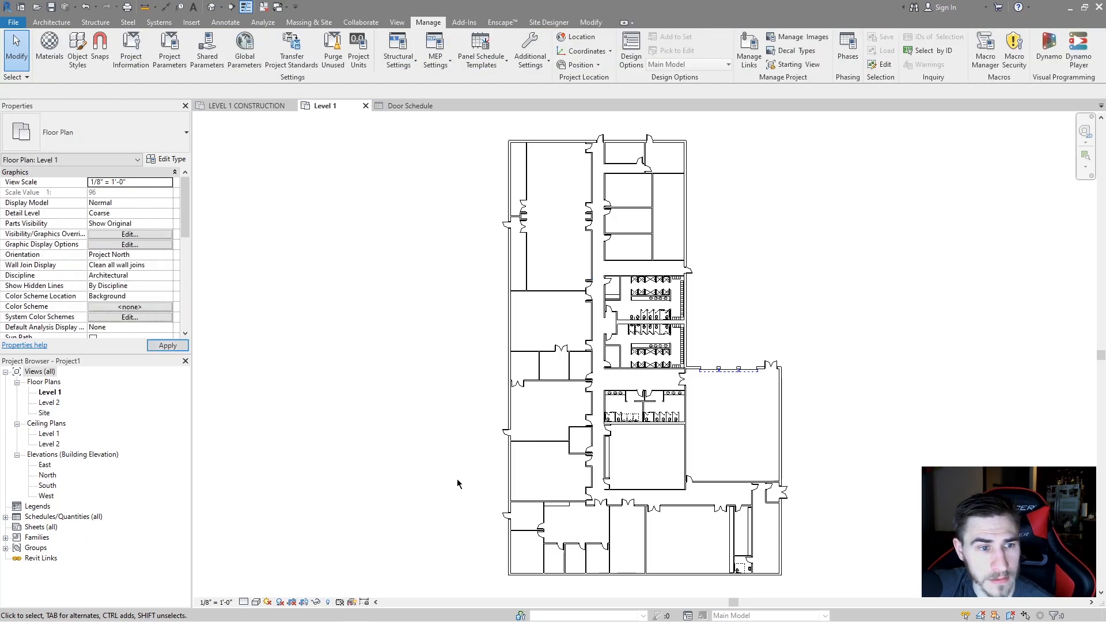
pyautogui.click(593, 260)
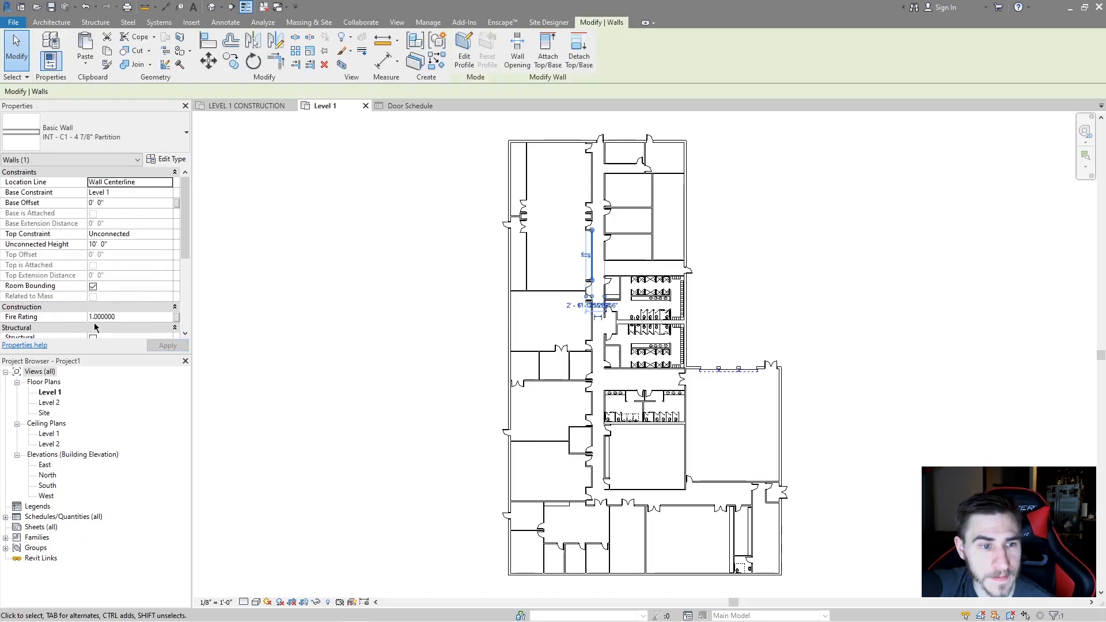
# Step: Set Revision to X and enable Card Reader for the FG Panel - 6'-0" x 7'-0" double door with mark 302
pyautogui.click(534, 397)
pyautogui.click(517, 384)
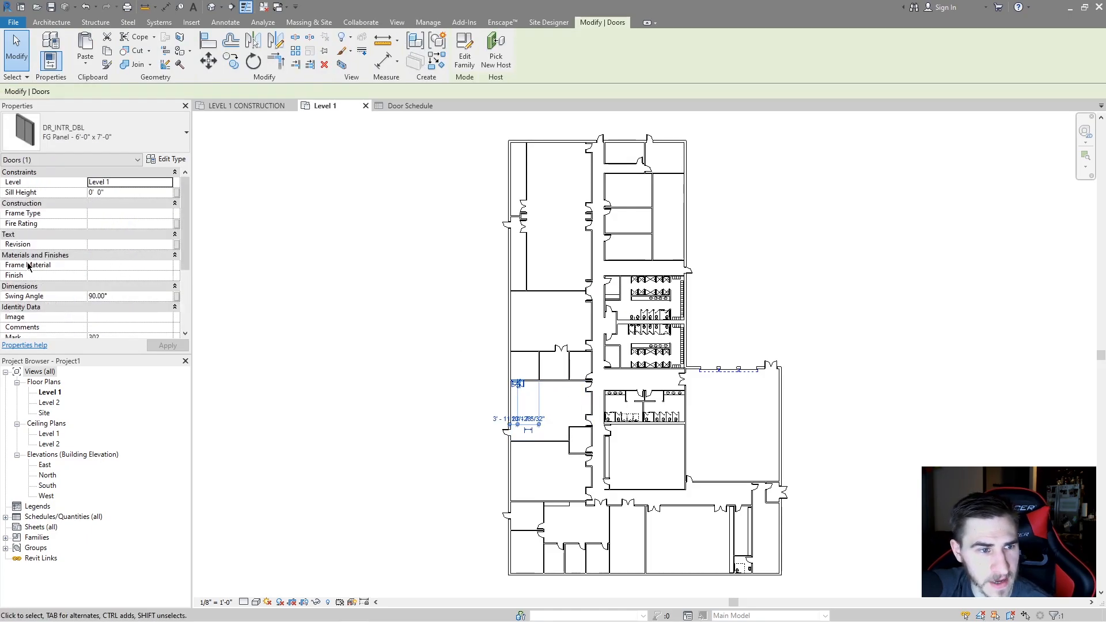
pyautogui.scroll(-1, 28, 265)
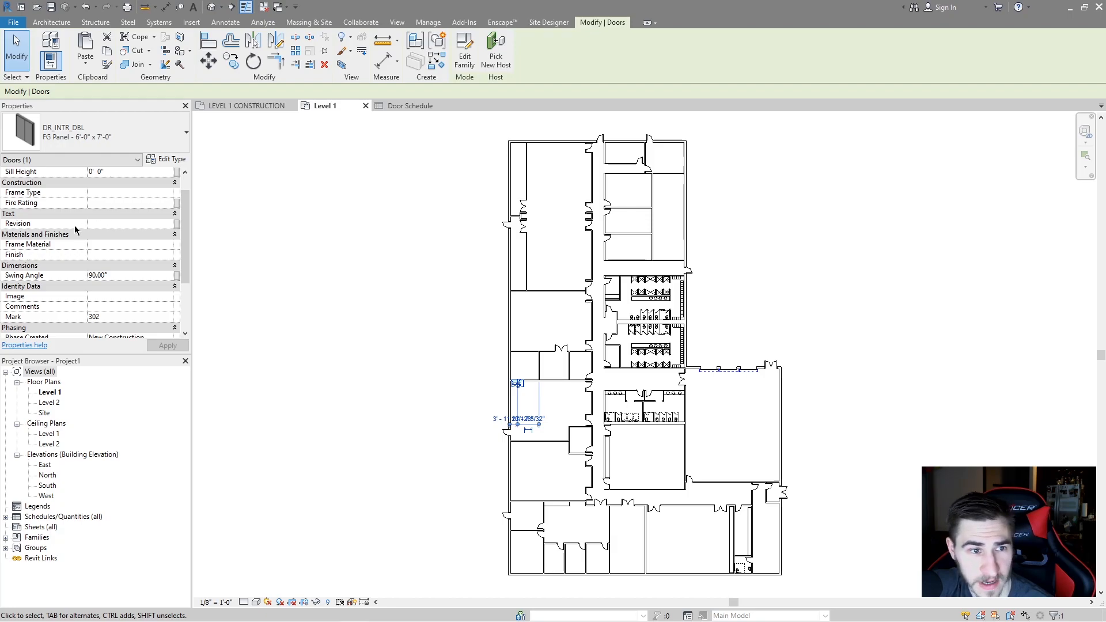
pyautogui.click(115, 224)
pyautogui.write('X')
pyautogui.scroll(-3, 55, 243)
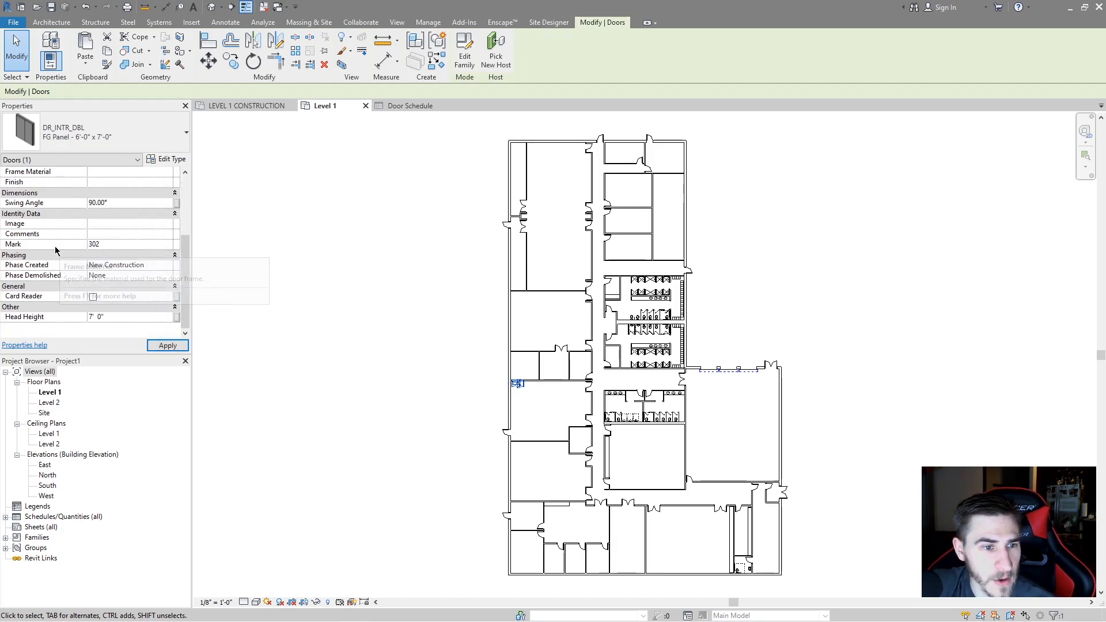
pyautogui.click(92, 297)
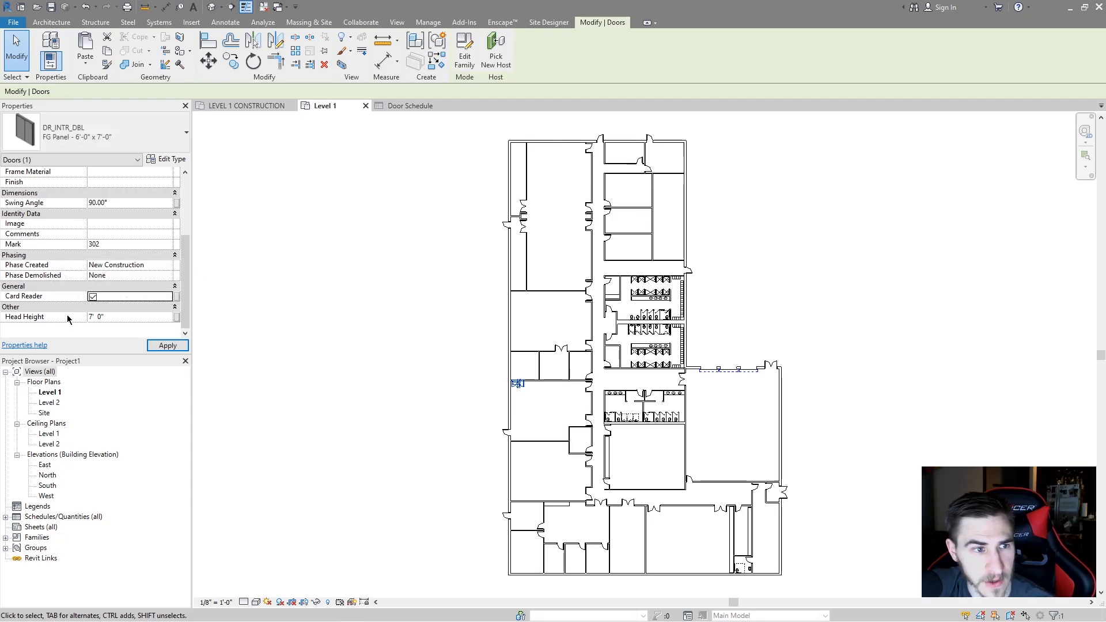
# Step: Set the selected double door's Fire Rating to 2 and switch to the Door Schedule
pyautogui.scroll(1, 42, 290)
pyautogui.scroll(3, 60, 271)
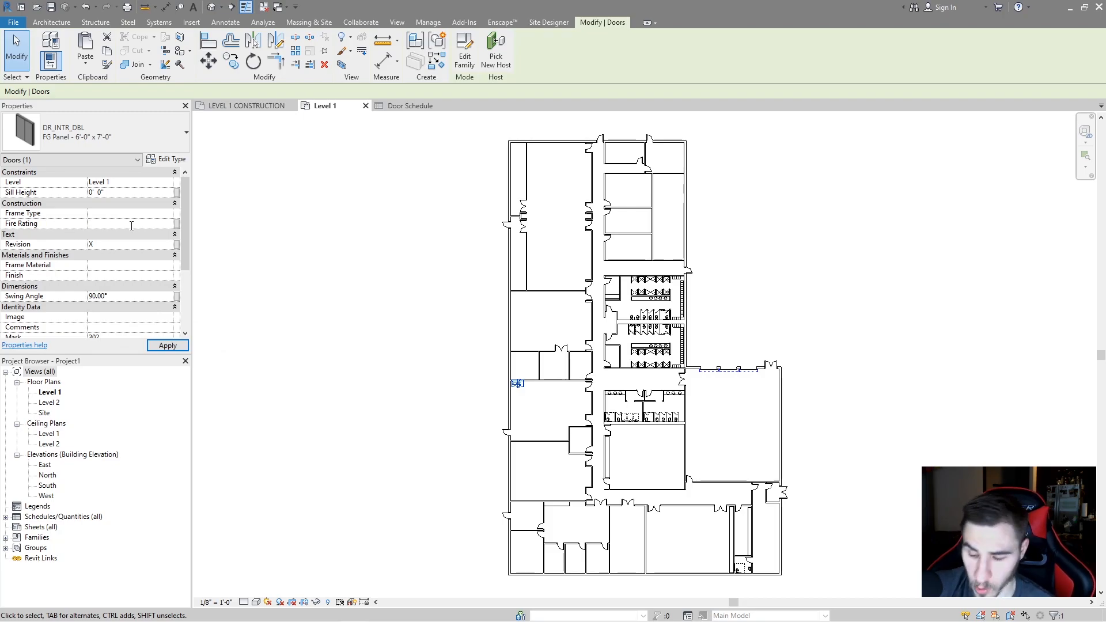
pyautogui.write('2')
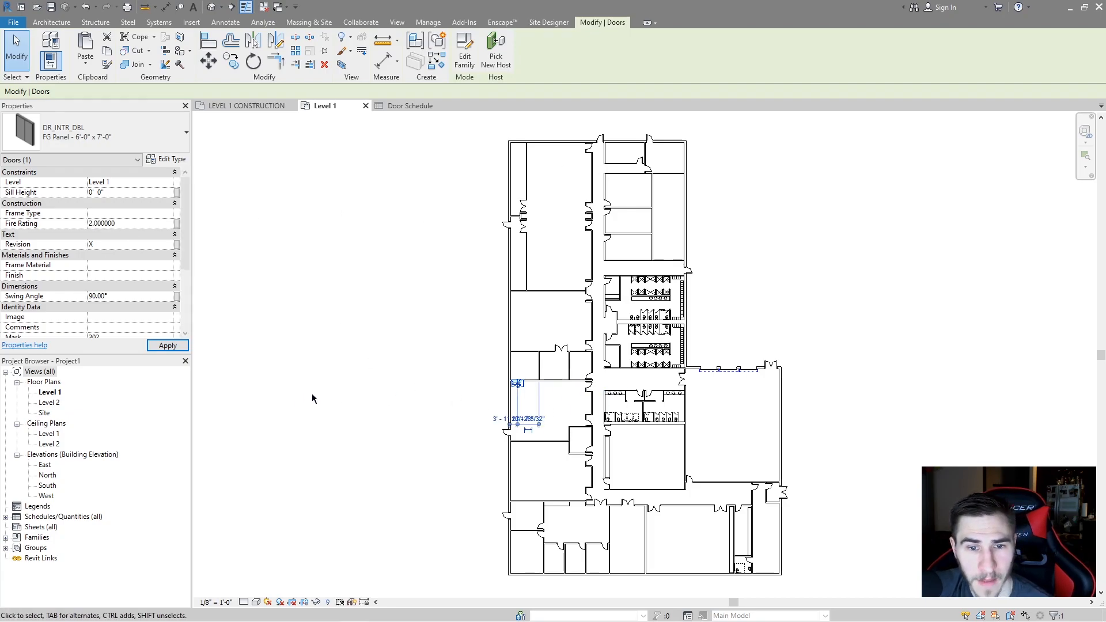
pyautogui.click(312, 393)
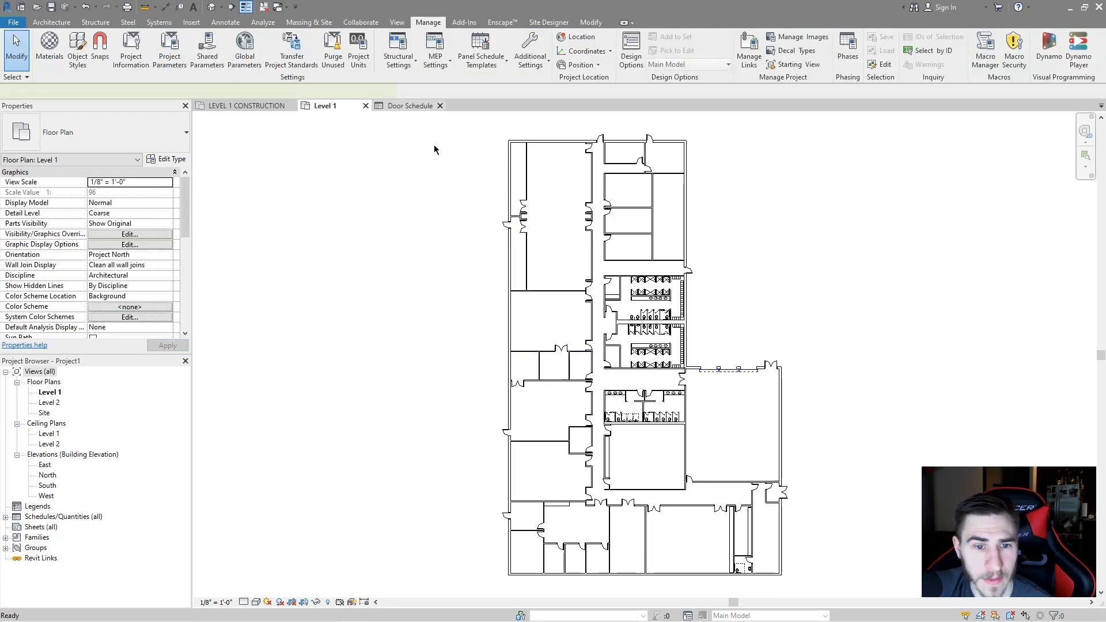
pyautogui.click(410, 105)
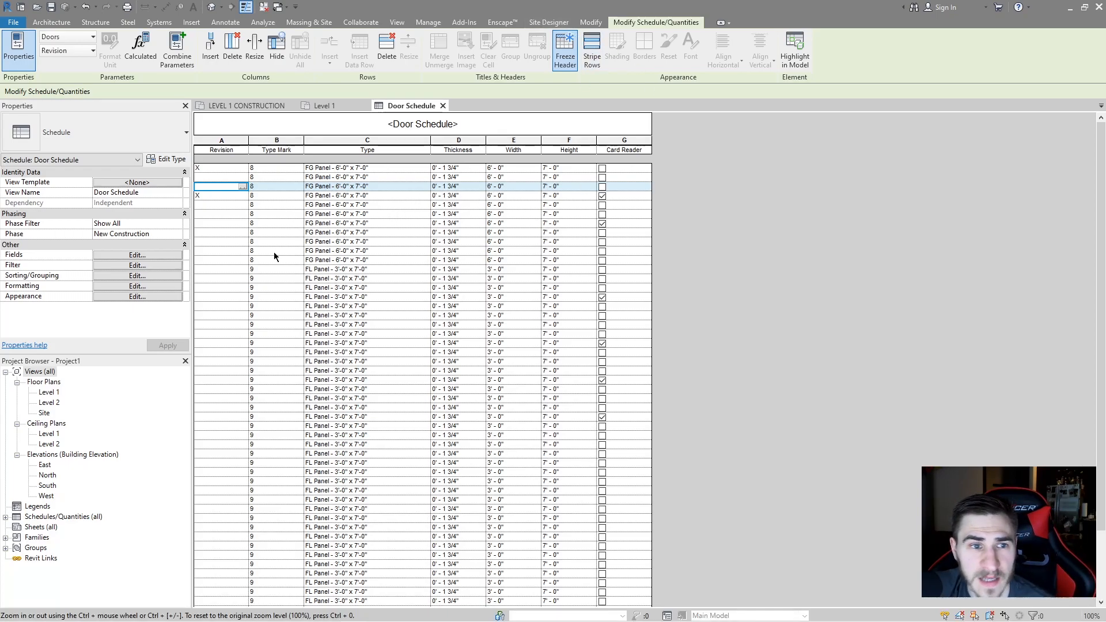
# Step: Highlight the schedule's second door with Revision X in the model and view its location on the Level 1 plan
pyautogui.moveTo(231, 196); pyautogui.dragTo(562, 188)
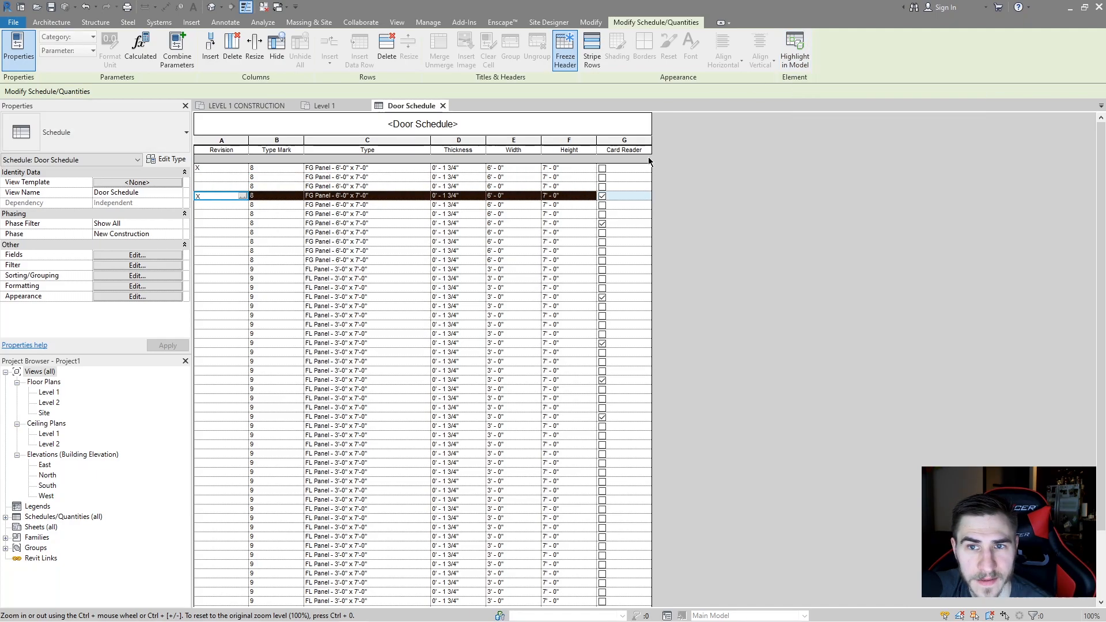
pyautogui.click(796, 49)
pyautogui.click(624, 334)
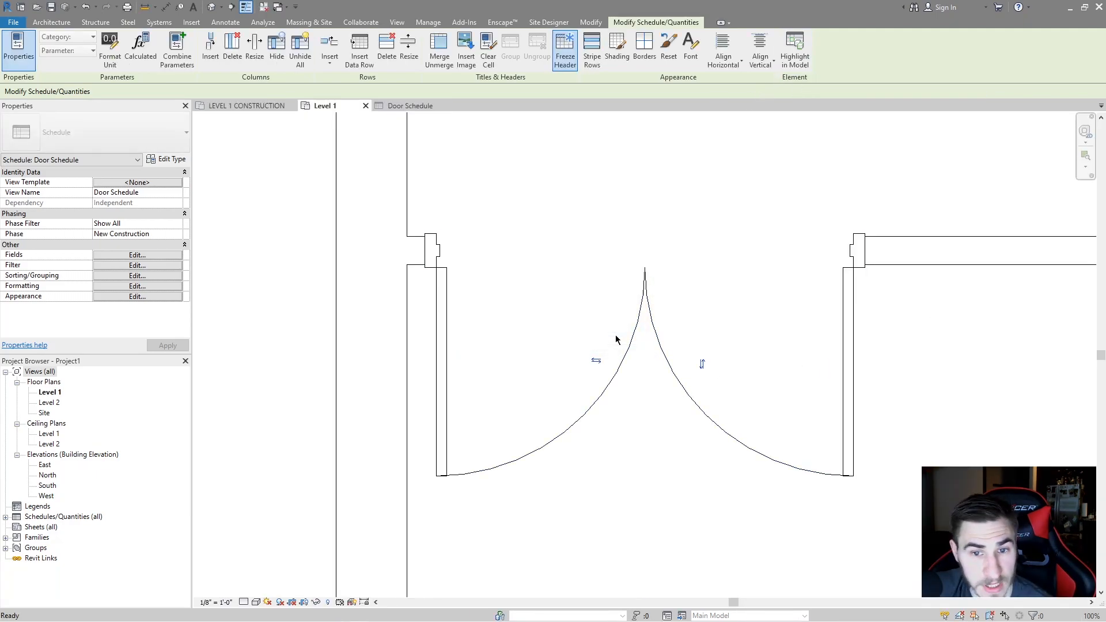
pyautogui.scroll(-10, 554, 333)
pyautogui.middleClick(549, 346)
pyautogui.middleClick(550, 346)
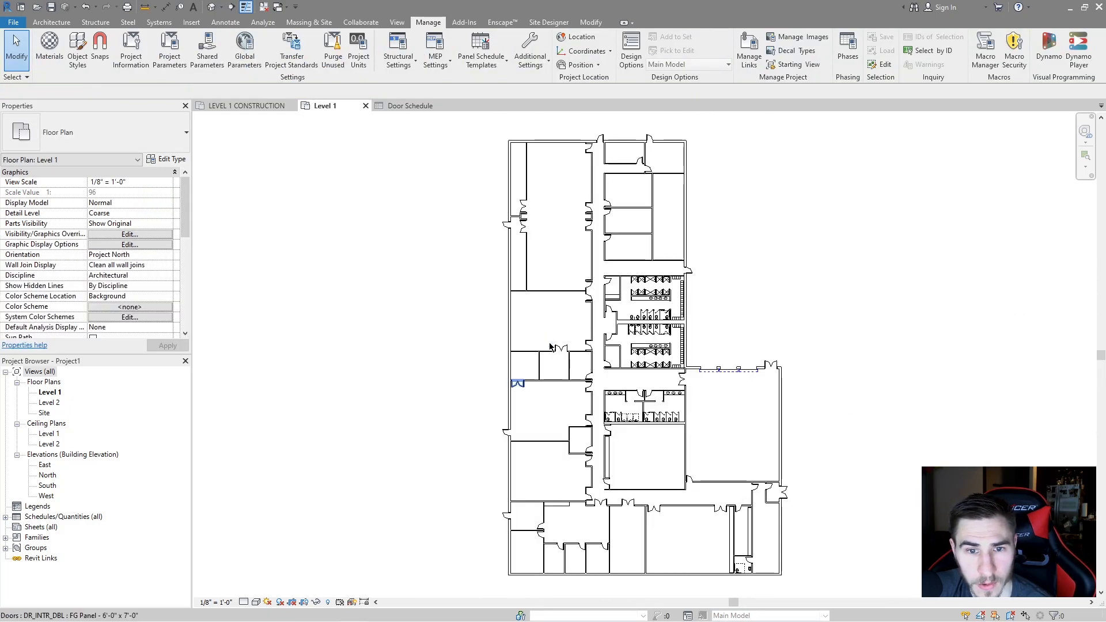
# Step: Return to the Door Schedule and add the first of the two available Fire Rating fields after Card Reader
pyautogui.click(417, 108)
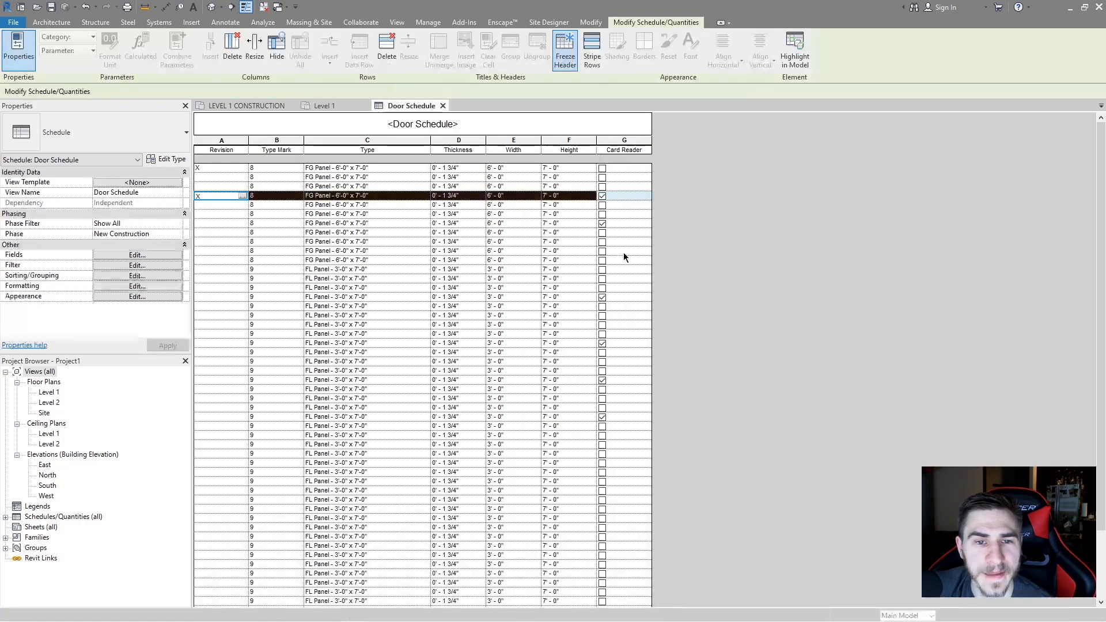
pyautogui.click(156, 256)
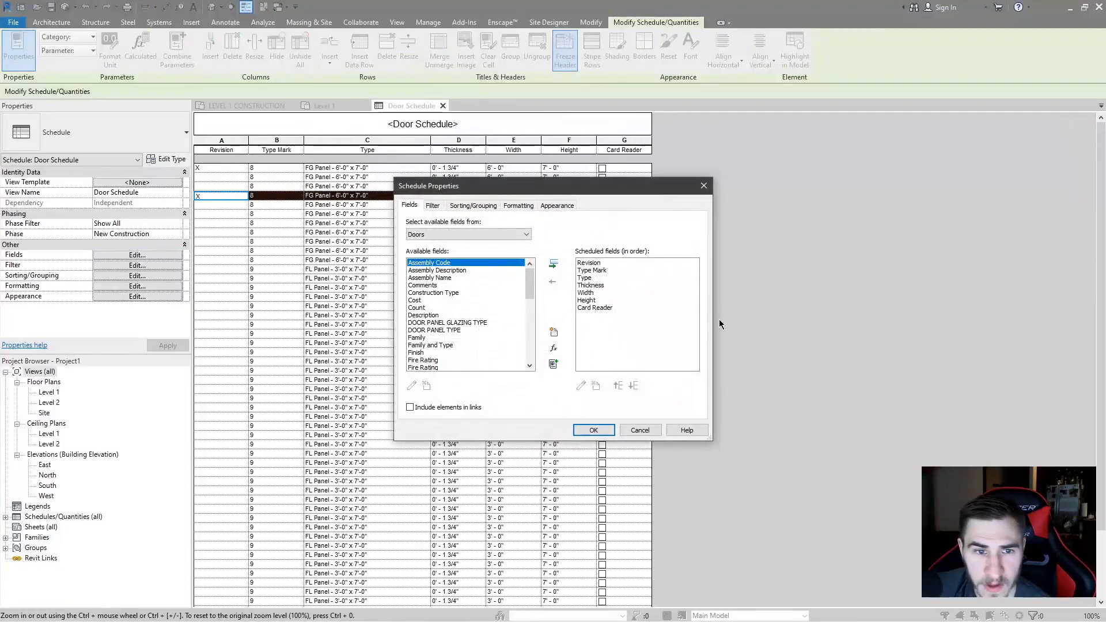
pyautogui.click(428, 360)
pyautogui.scroll(-1, 428, 359)
pyautogui.click(427, 345)
pyautogui.click(428, 340)
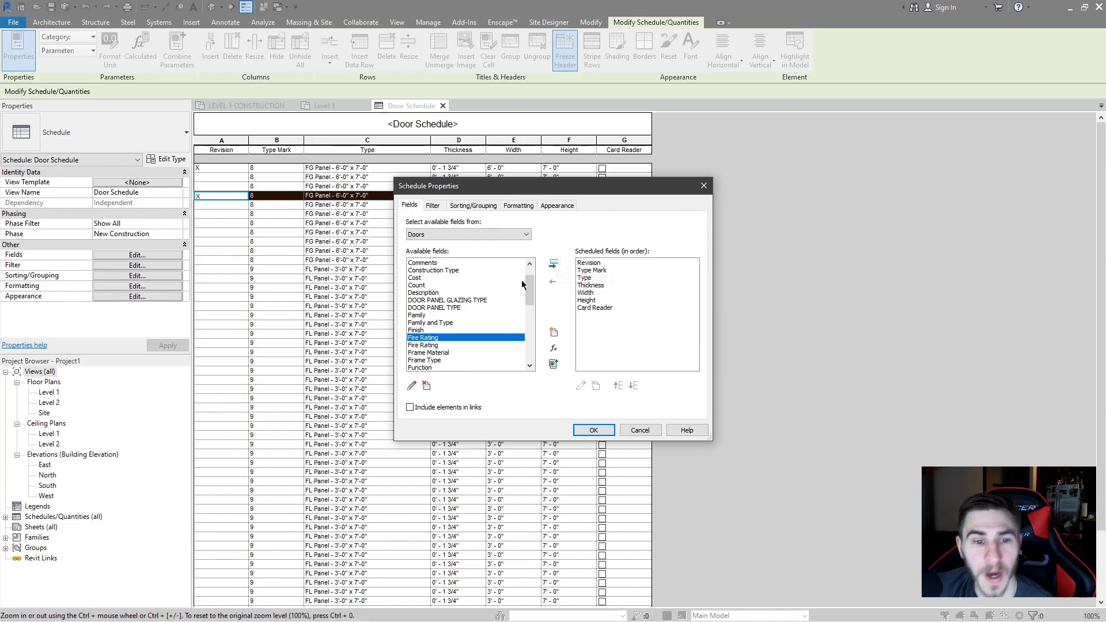
pyautogui.click(556, 263)
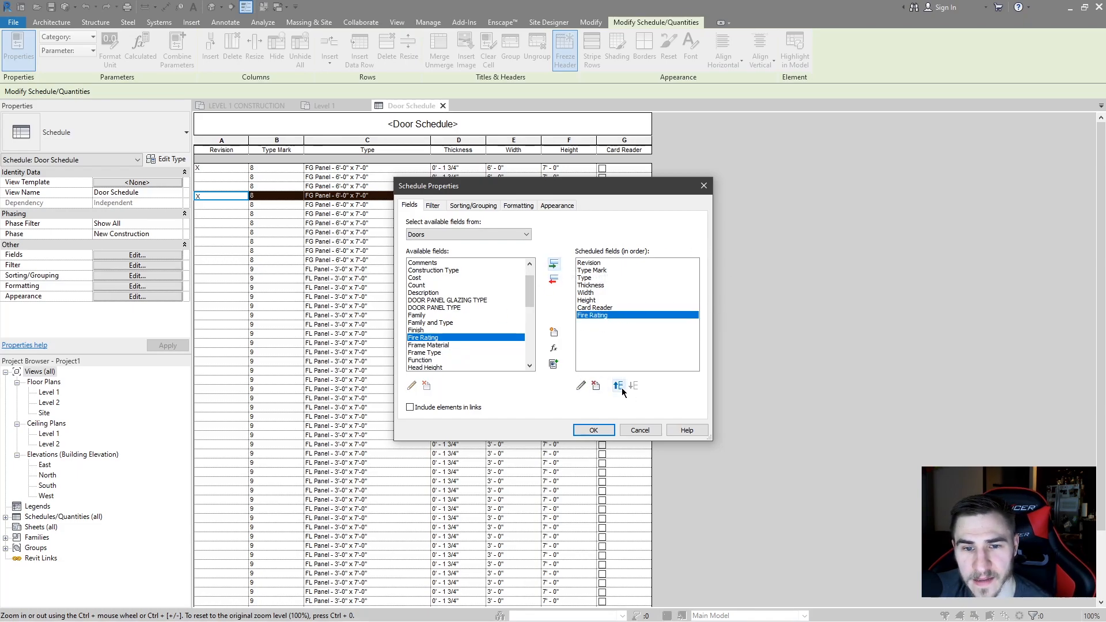
pyautogui.click(594, 430)
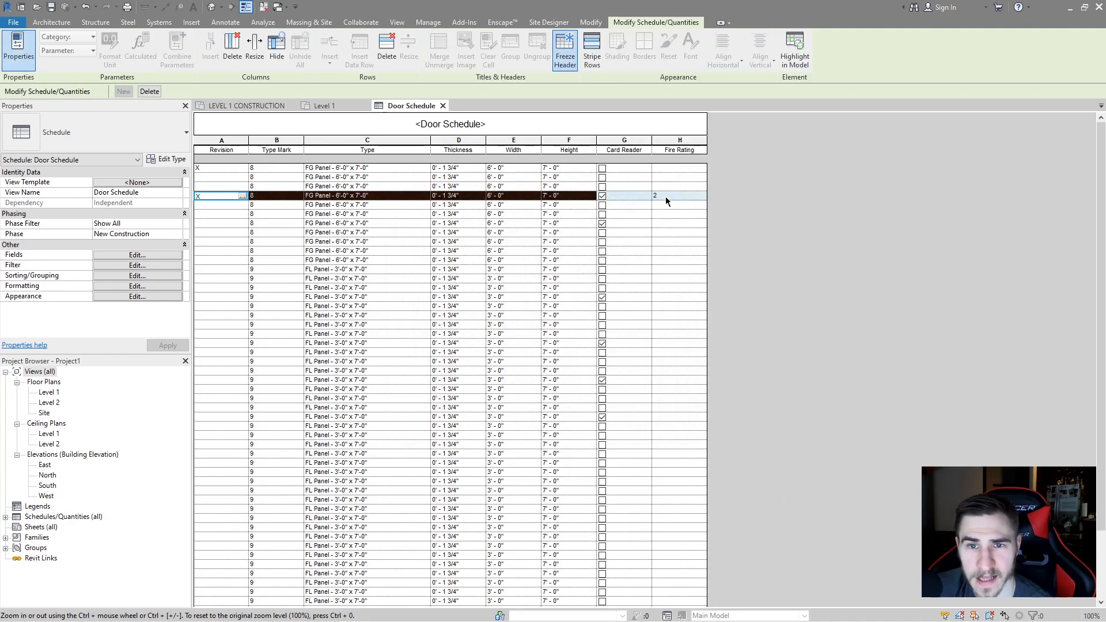
# Step: Rename the Fire Rating column heading in the Door Schedule to Fire Rating (HR)
pyautogui.click(669, 196)
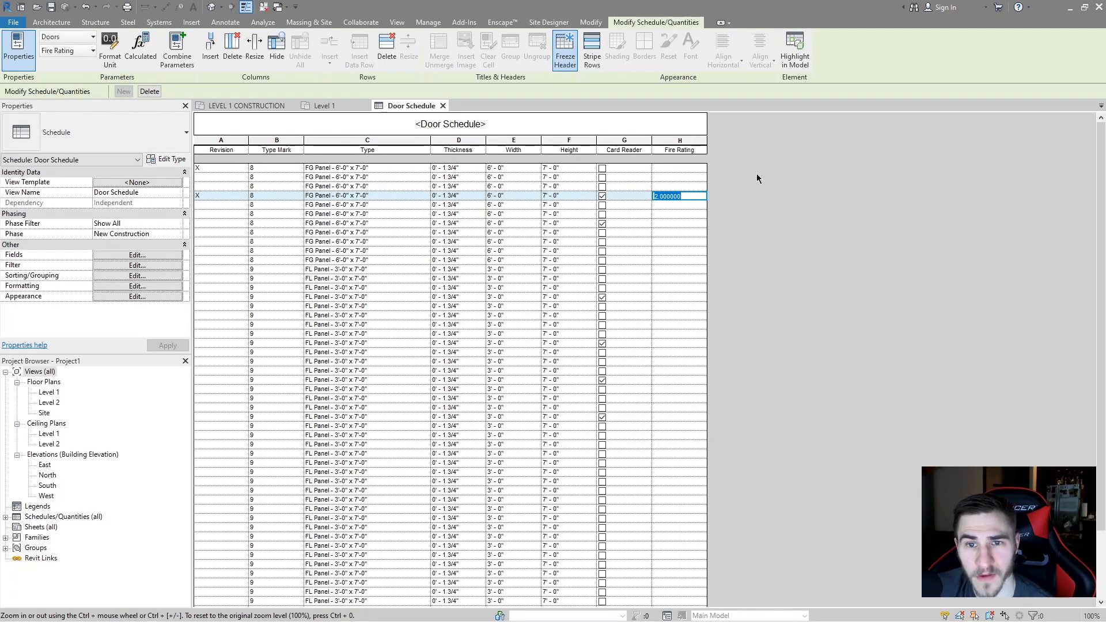
pyautogui.click(700, 150)
pyautogui.write('(HR)')
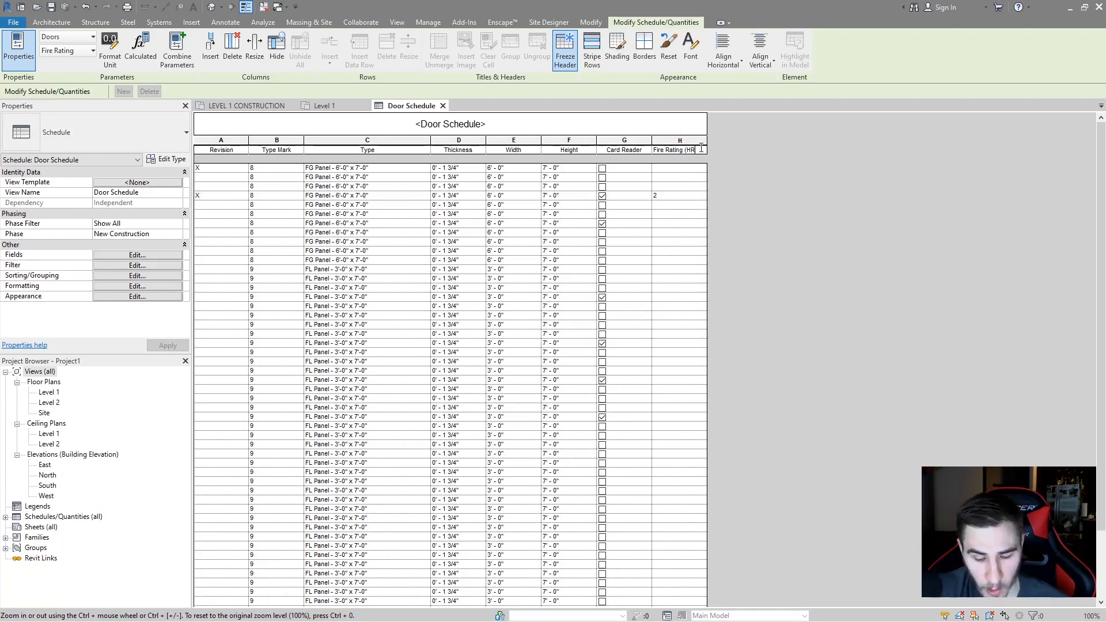
pyautogui.press('Return')
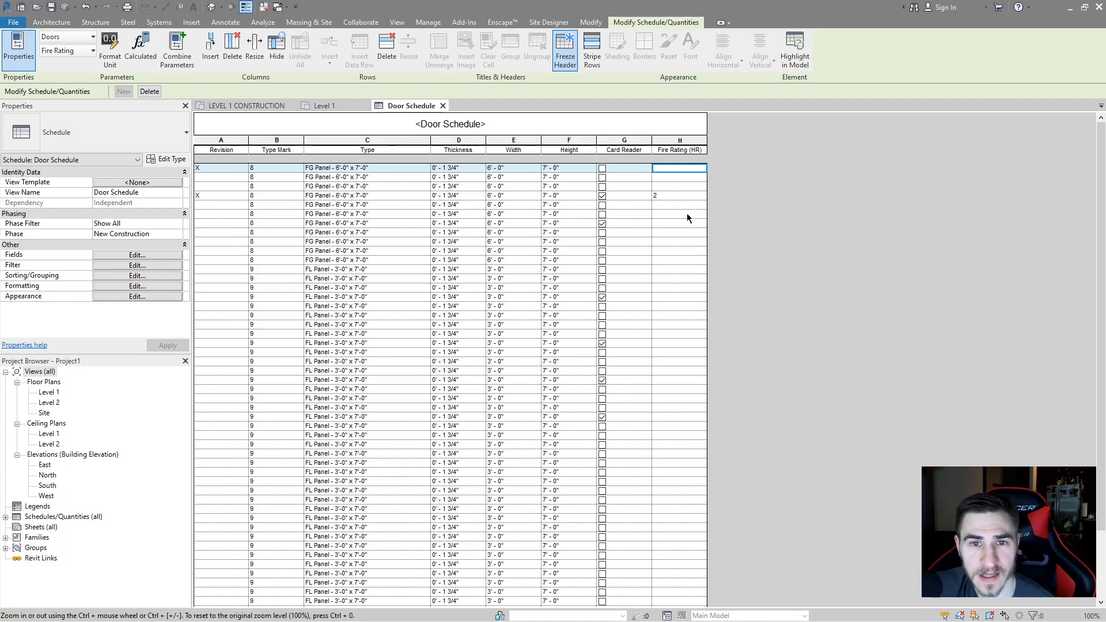
# Step: Return to the Level 1 plan, start a new project parameter and examine the available categories and parameter types
pyautogui.click(331, 106)
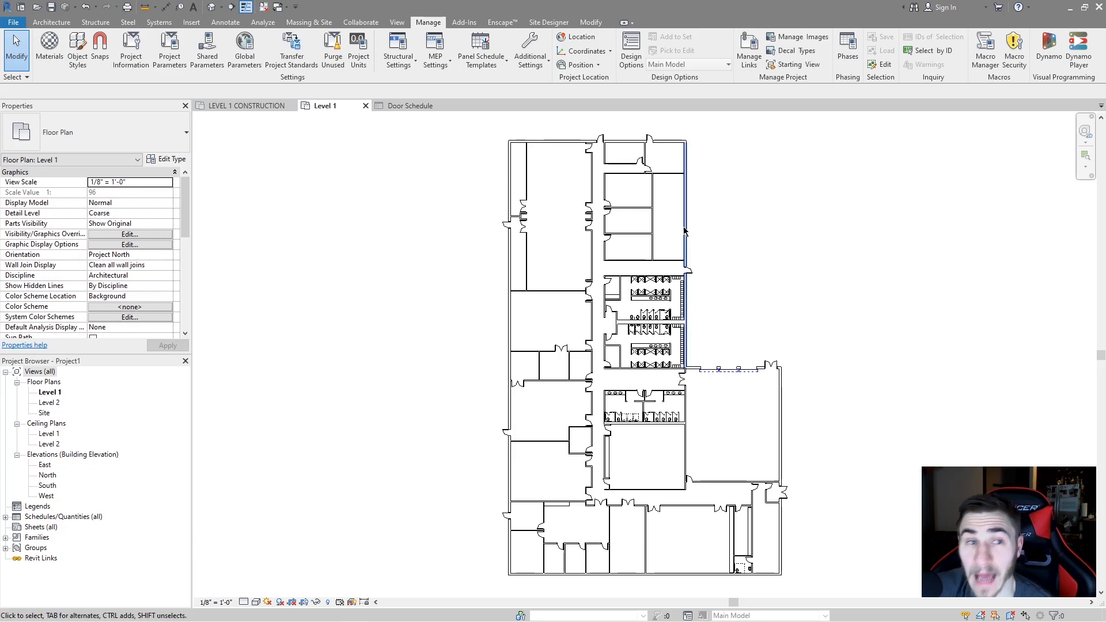
pyautogui.click(177, 55)
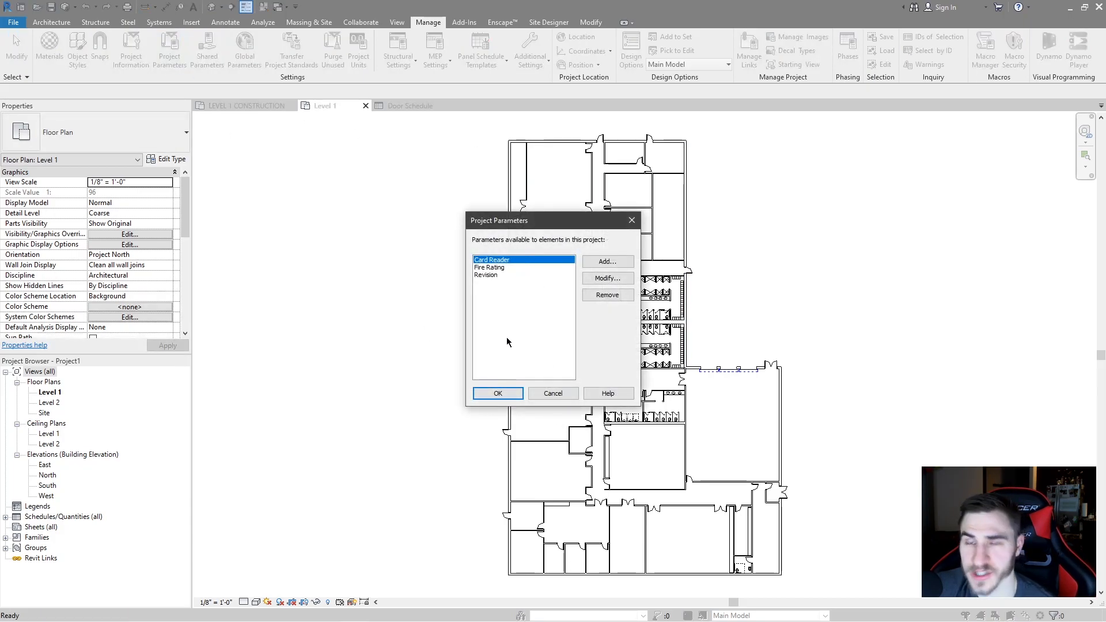
pyautogui.click(617, 260)
pyautogui.moveTo(768, 282); pyautogui.dragTo(769, 323)
pyautogui.scroll(-7, 685, 285)
pyautogui.scroll(-1, 700, 332)
pyautogui.scroll(2, 708, 395)
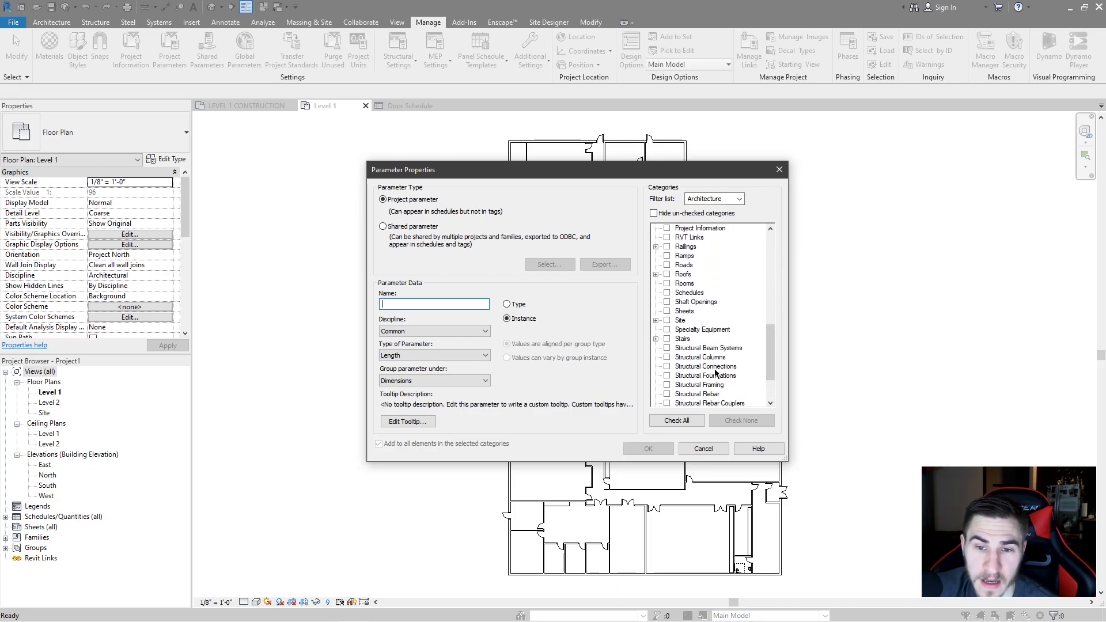
pyautogui.click(456, 355)
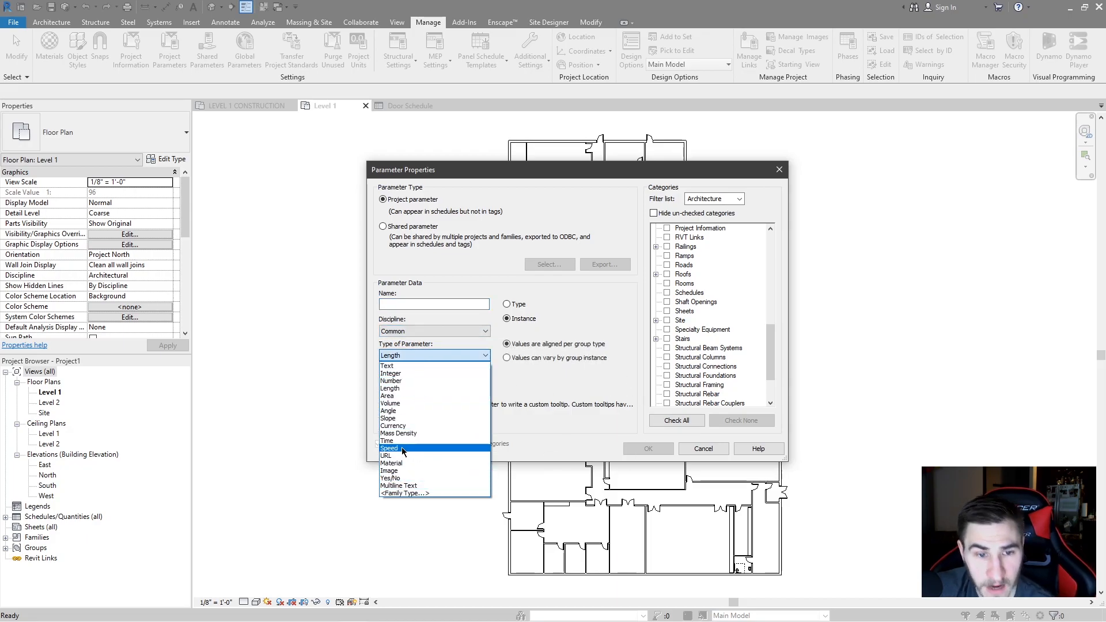
pyautogui.click(560, 403)
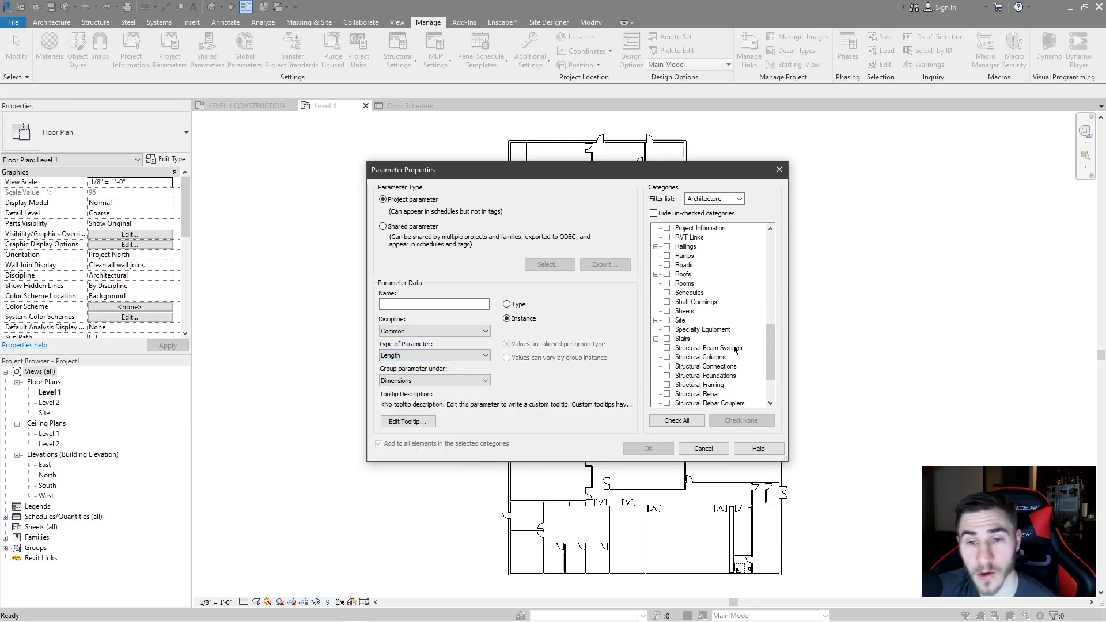
pyautogui.scroll(12, 750, 340)
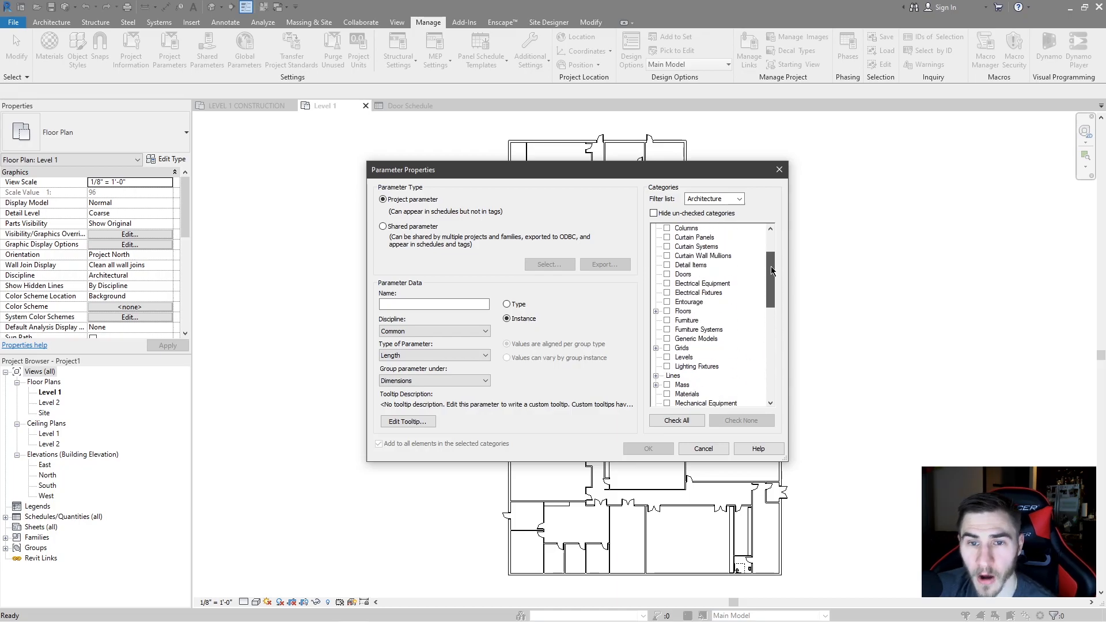